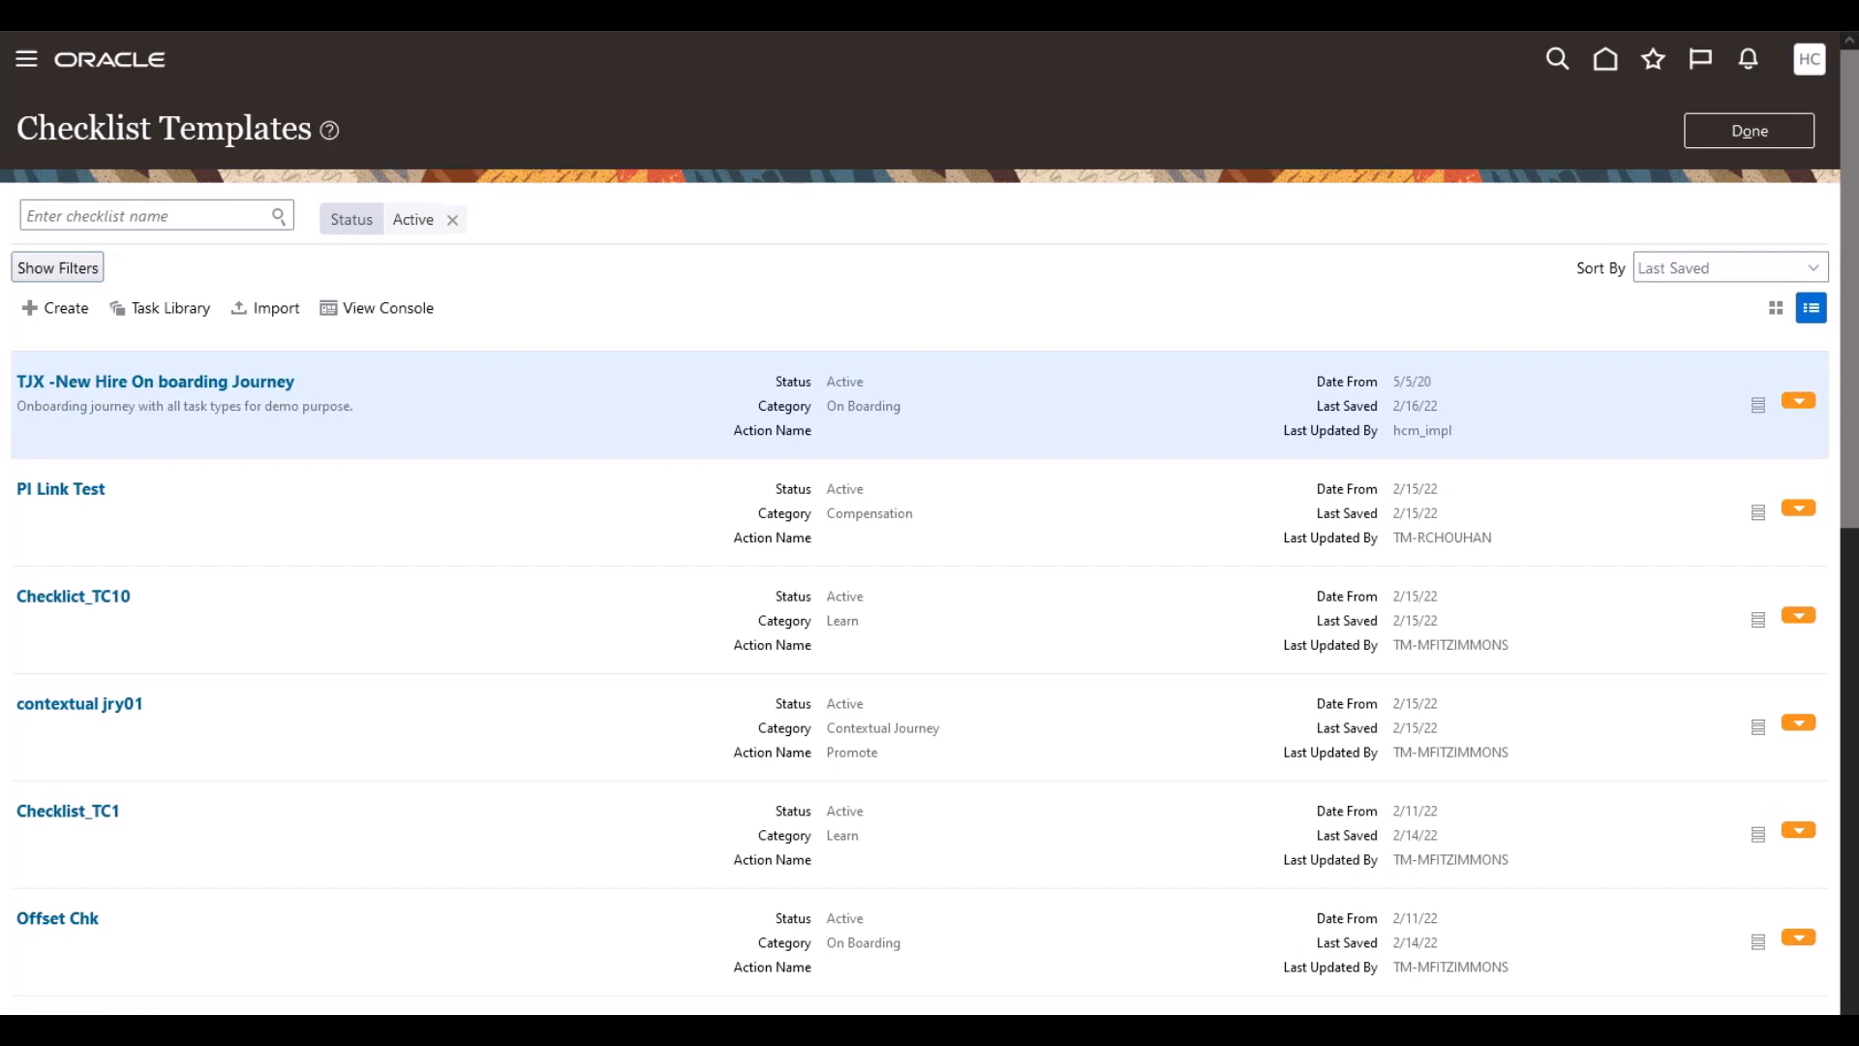
# Step: Open the TJX -New Hire On boarding Journey and scroll its Tasks list to Get Access Badge
pyautogui.click(120, 380)
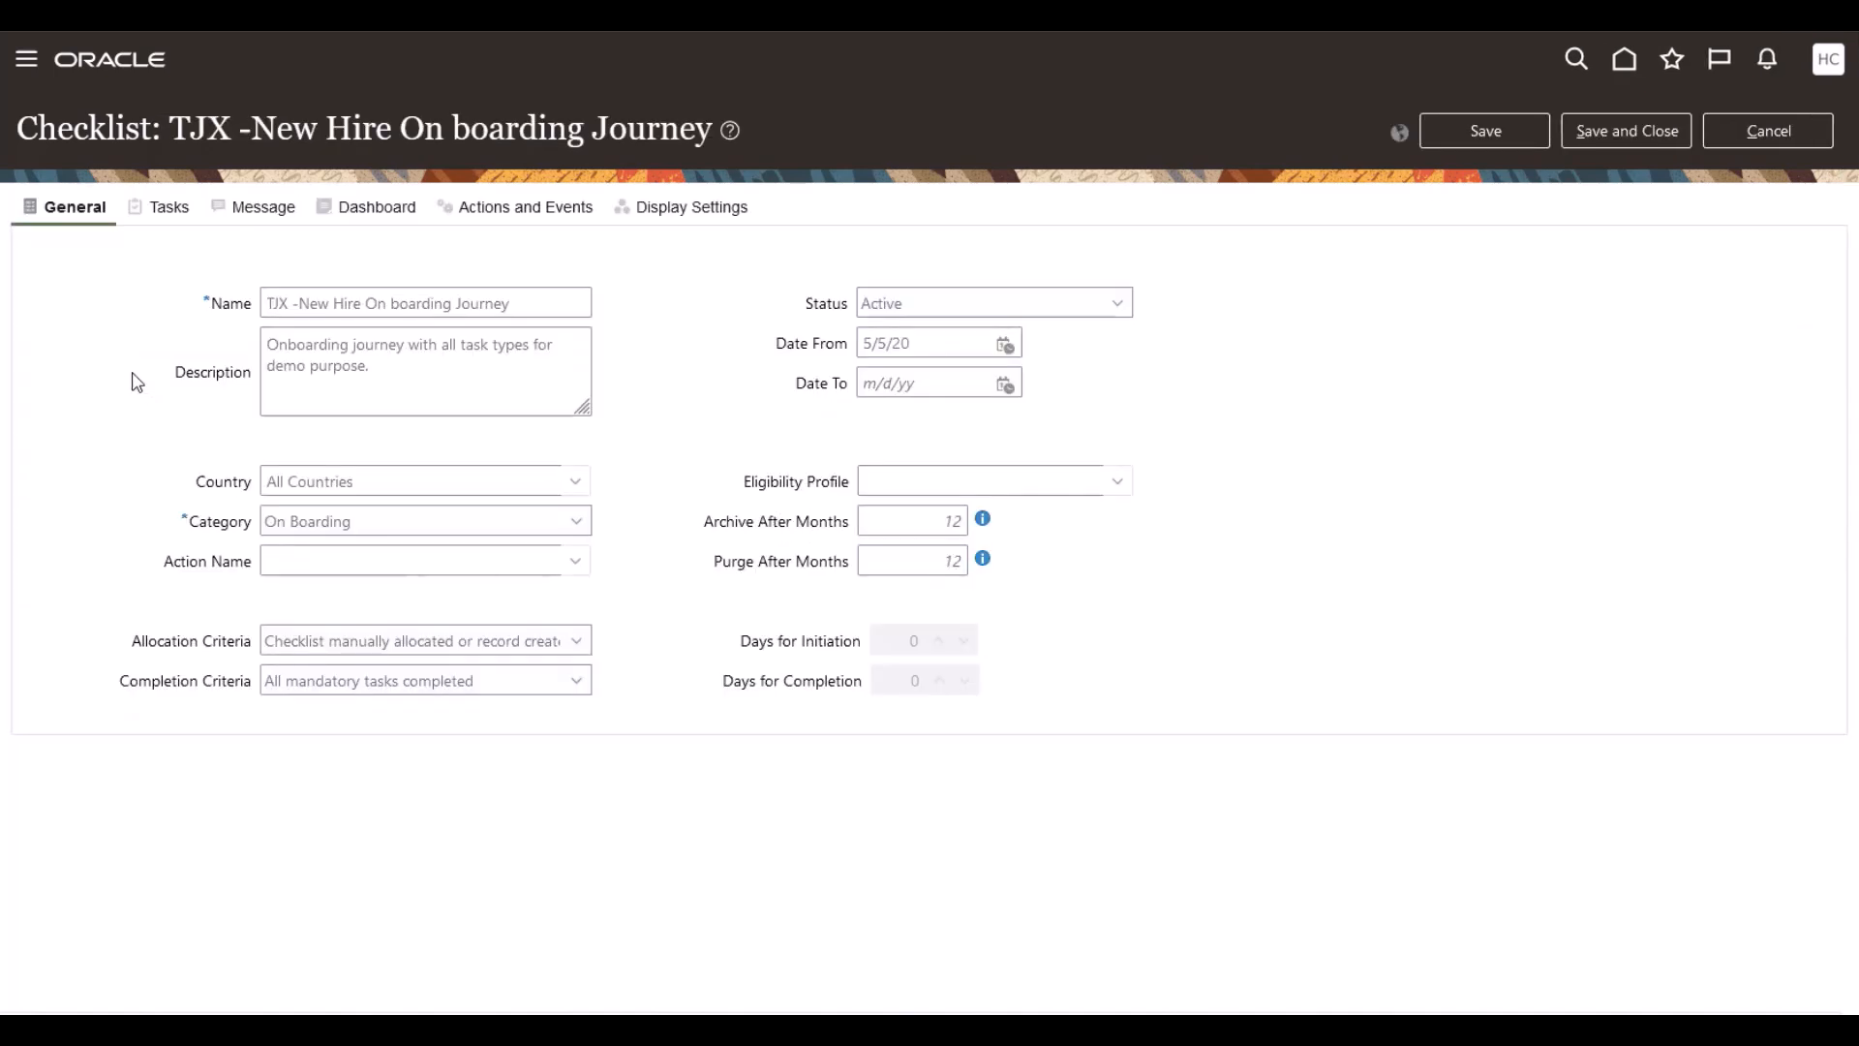
pyautogui.click(189, 209)
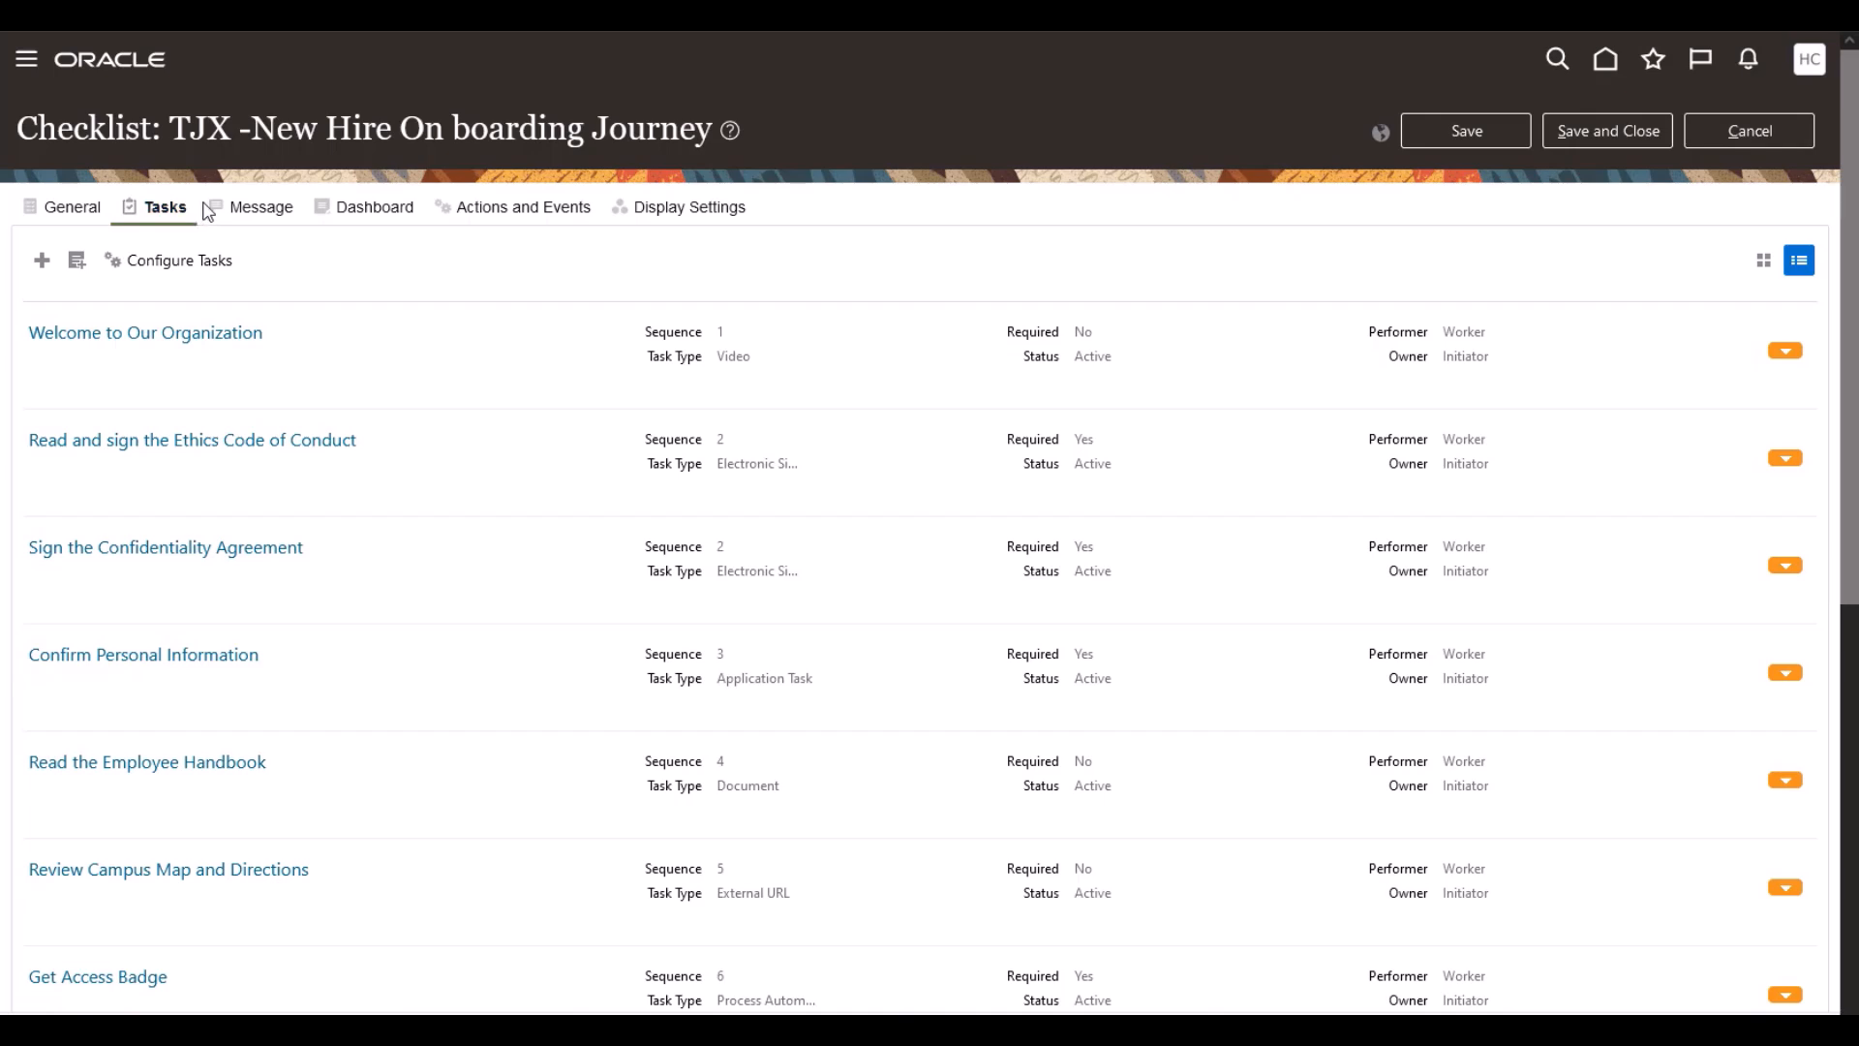
pyautogui.scroll(-2, 316, 658)
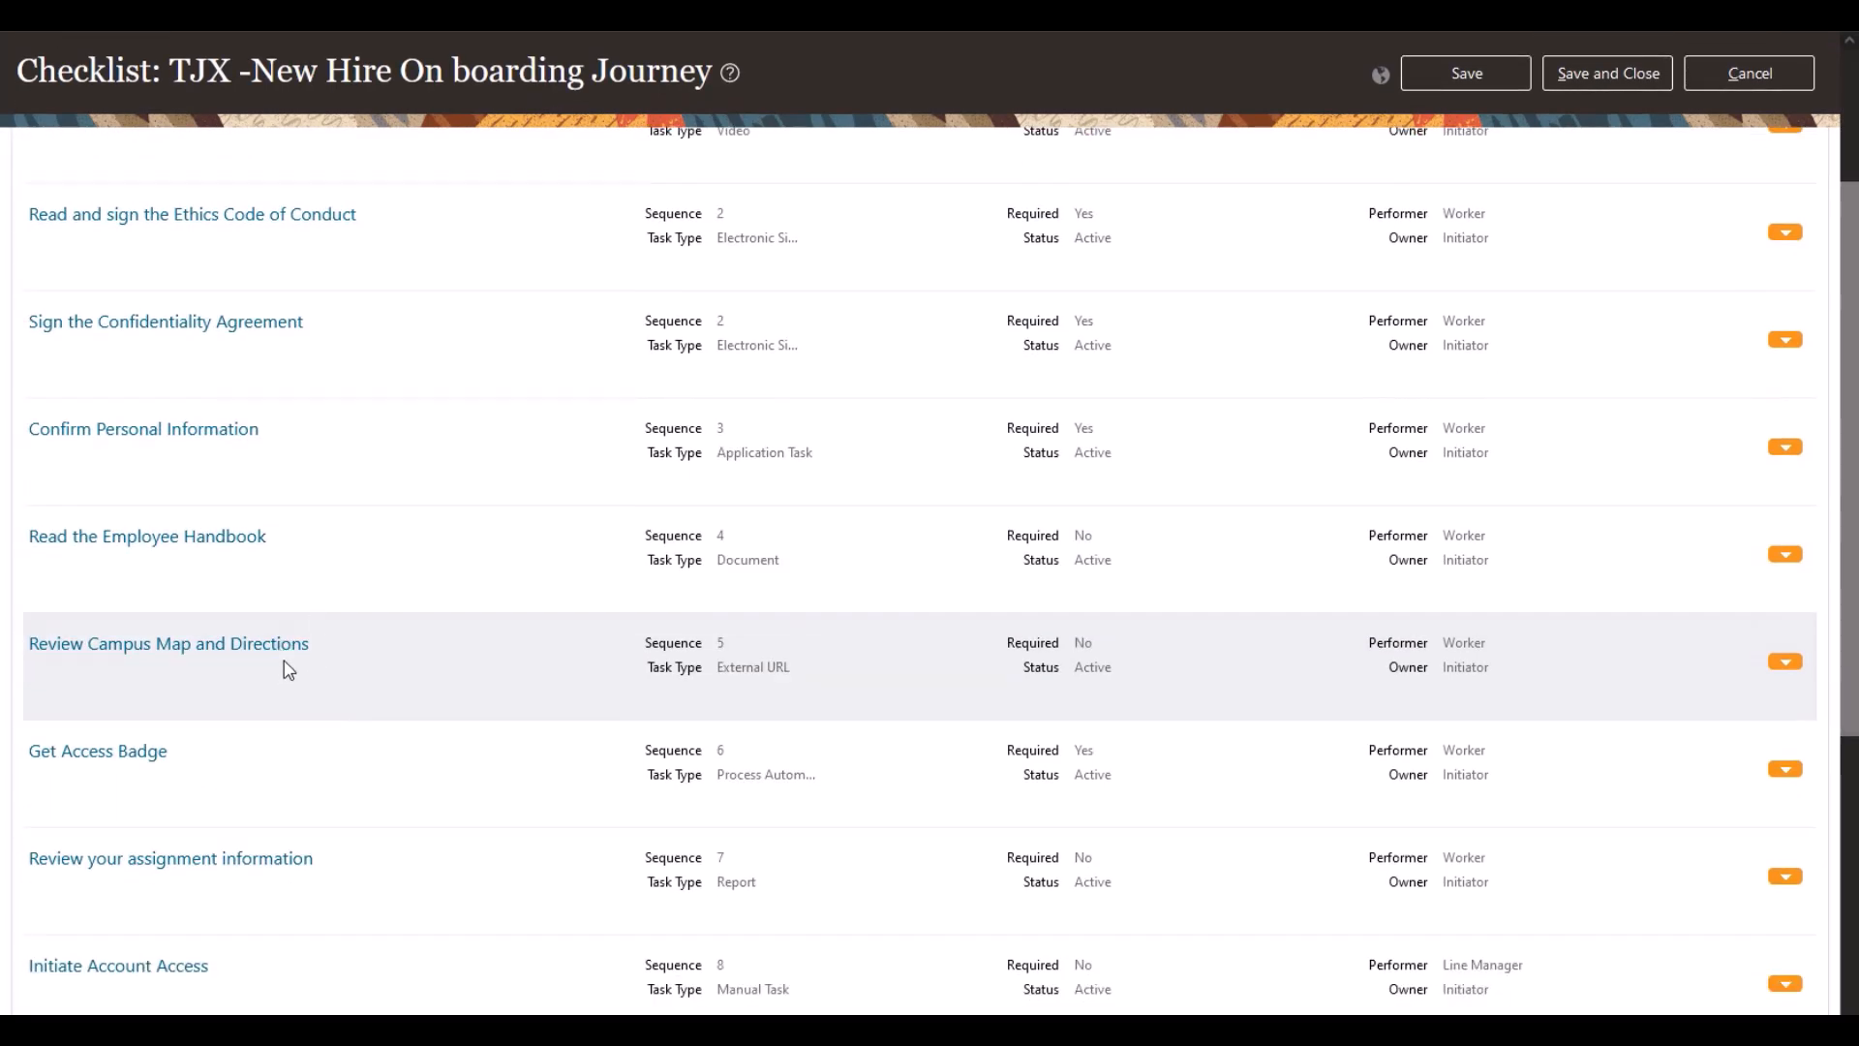
# Step: Save Get Access Badge as Process Automation with Process Section 1 - Start Process and Employee Badging Process
pyautogui.click(106, 753)
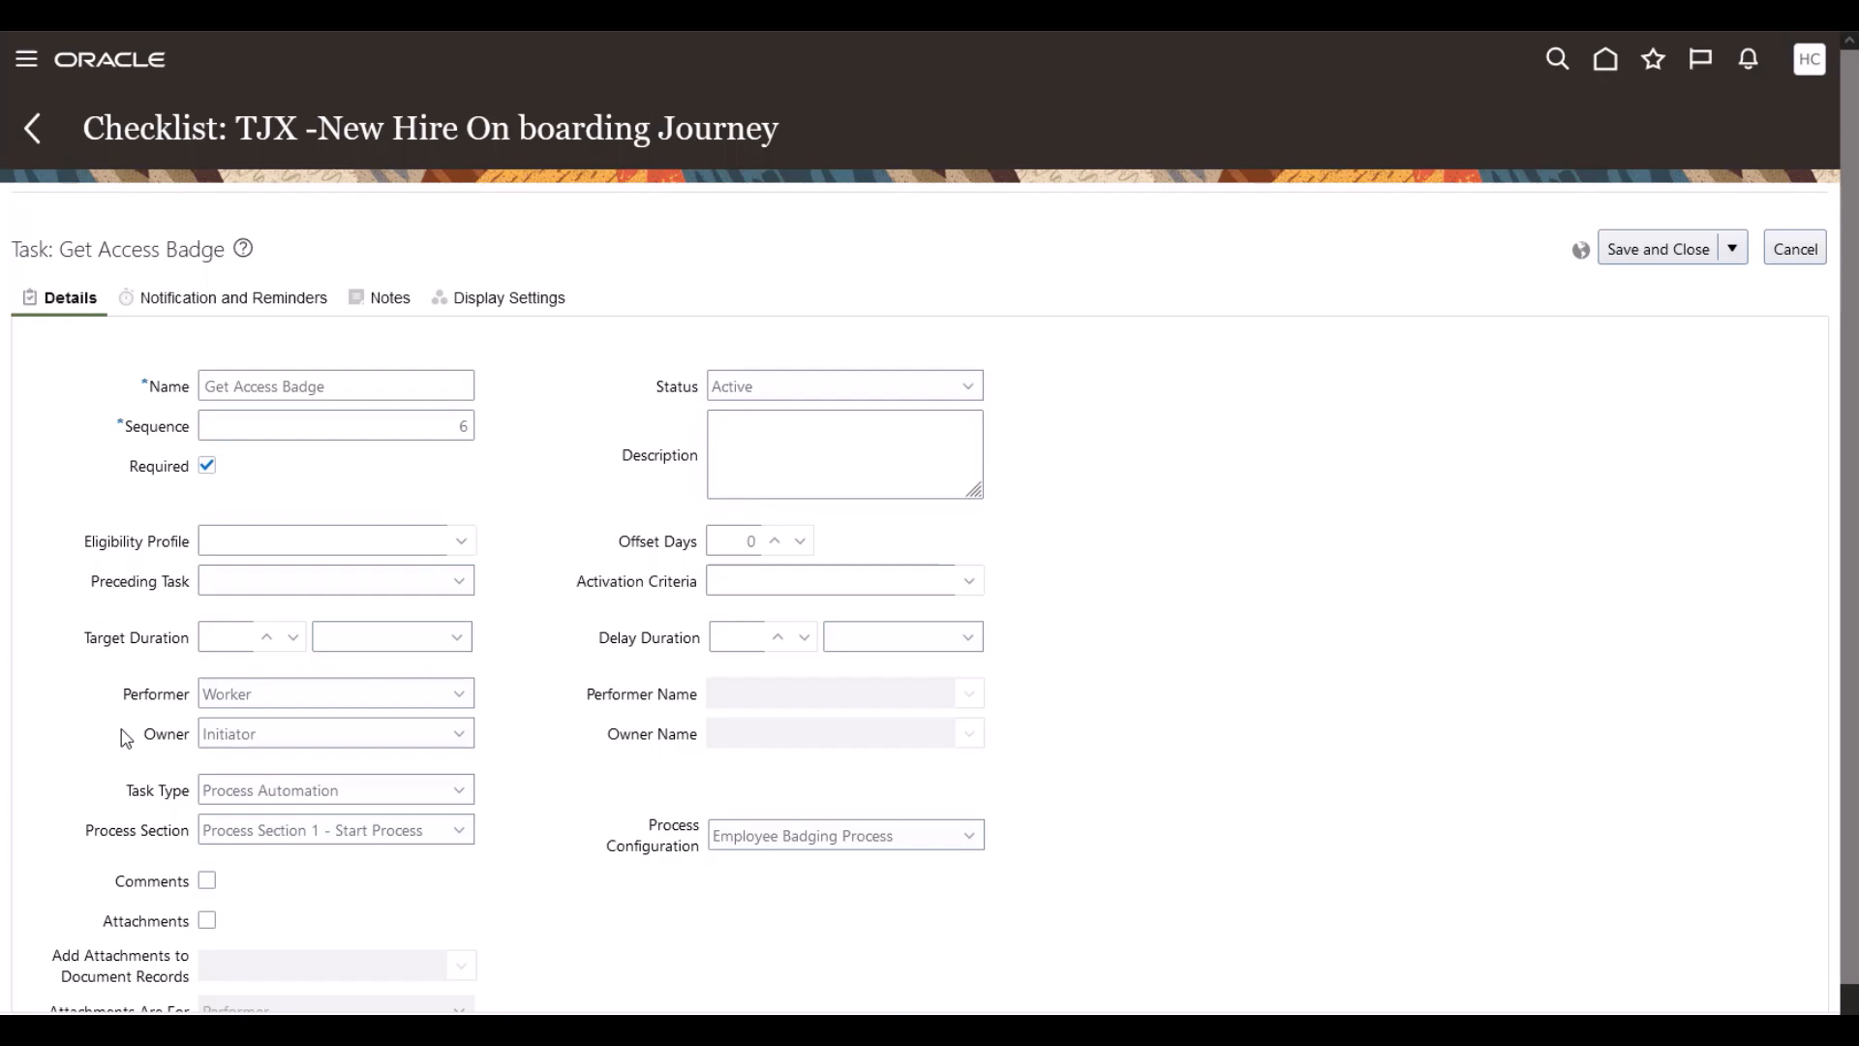
pyautogui.click(312, 791)
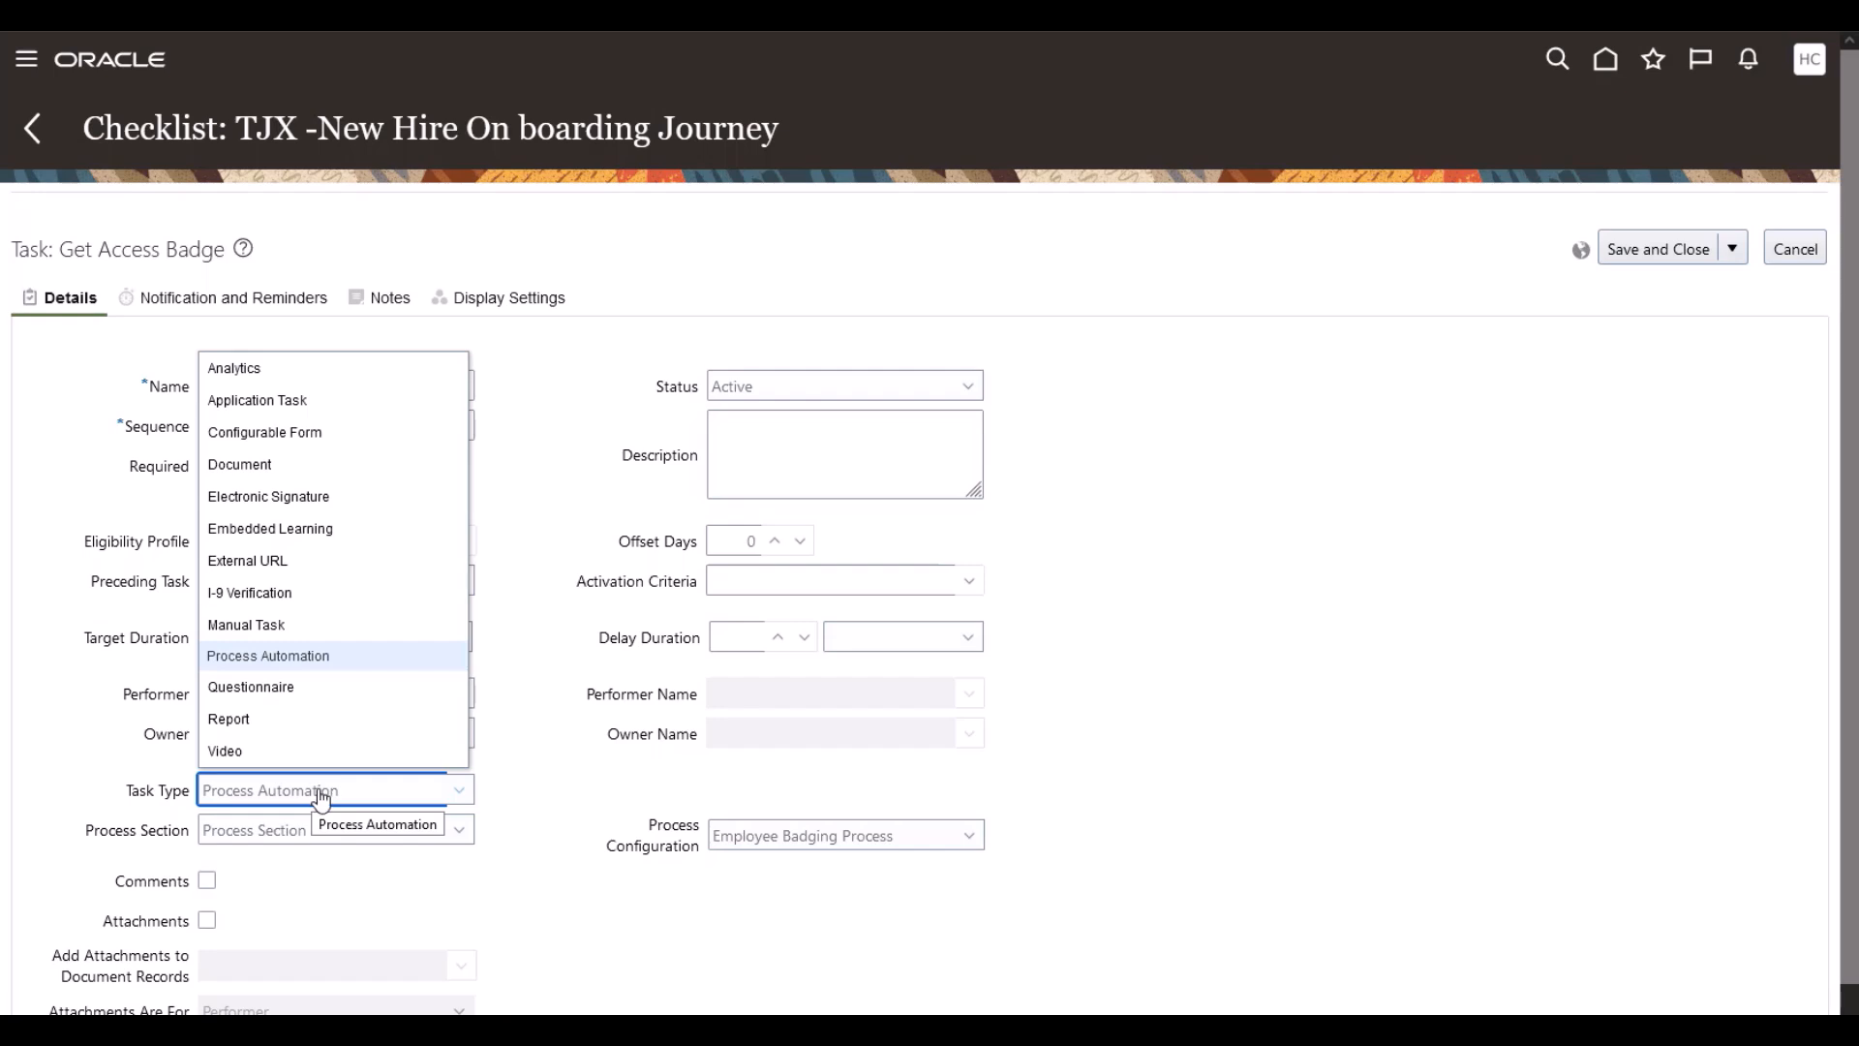
pyautogui.click(321, 796)
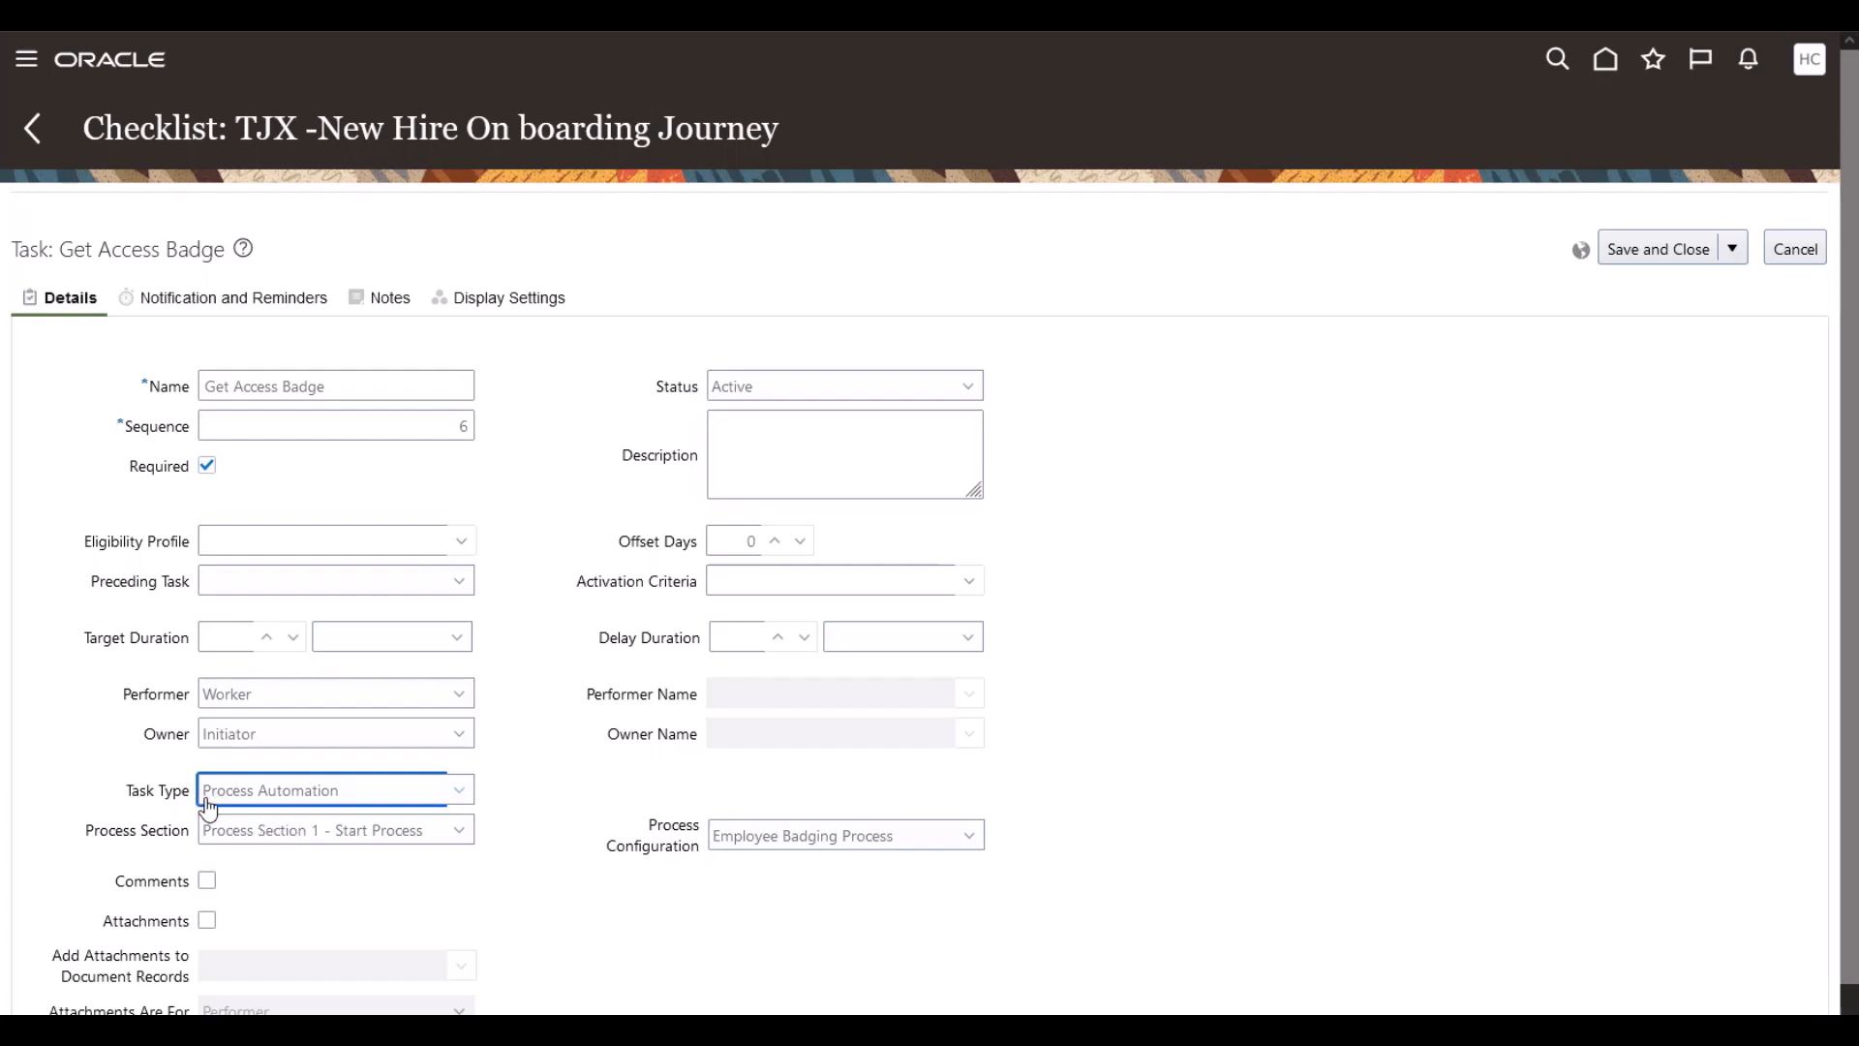
pyautogui.click(297, 839)
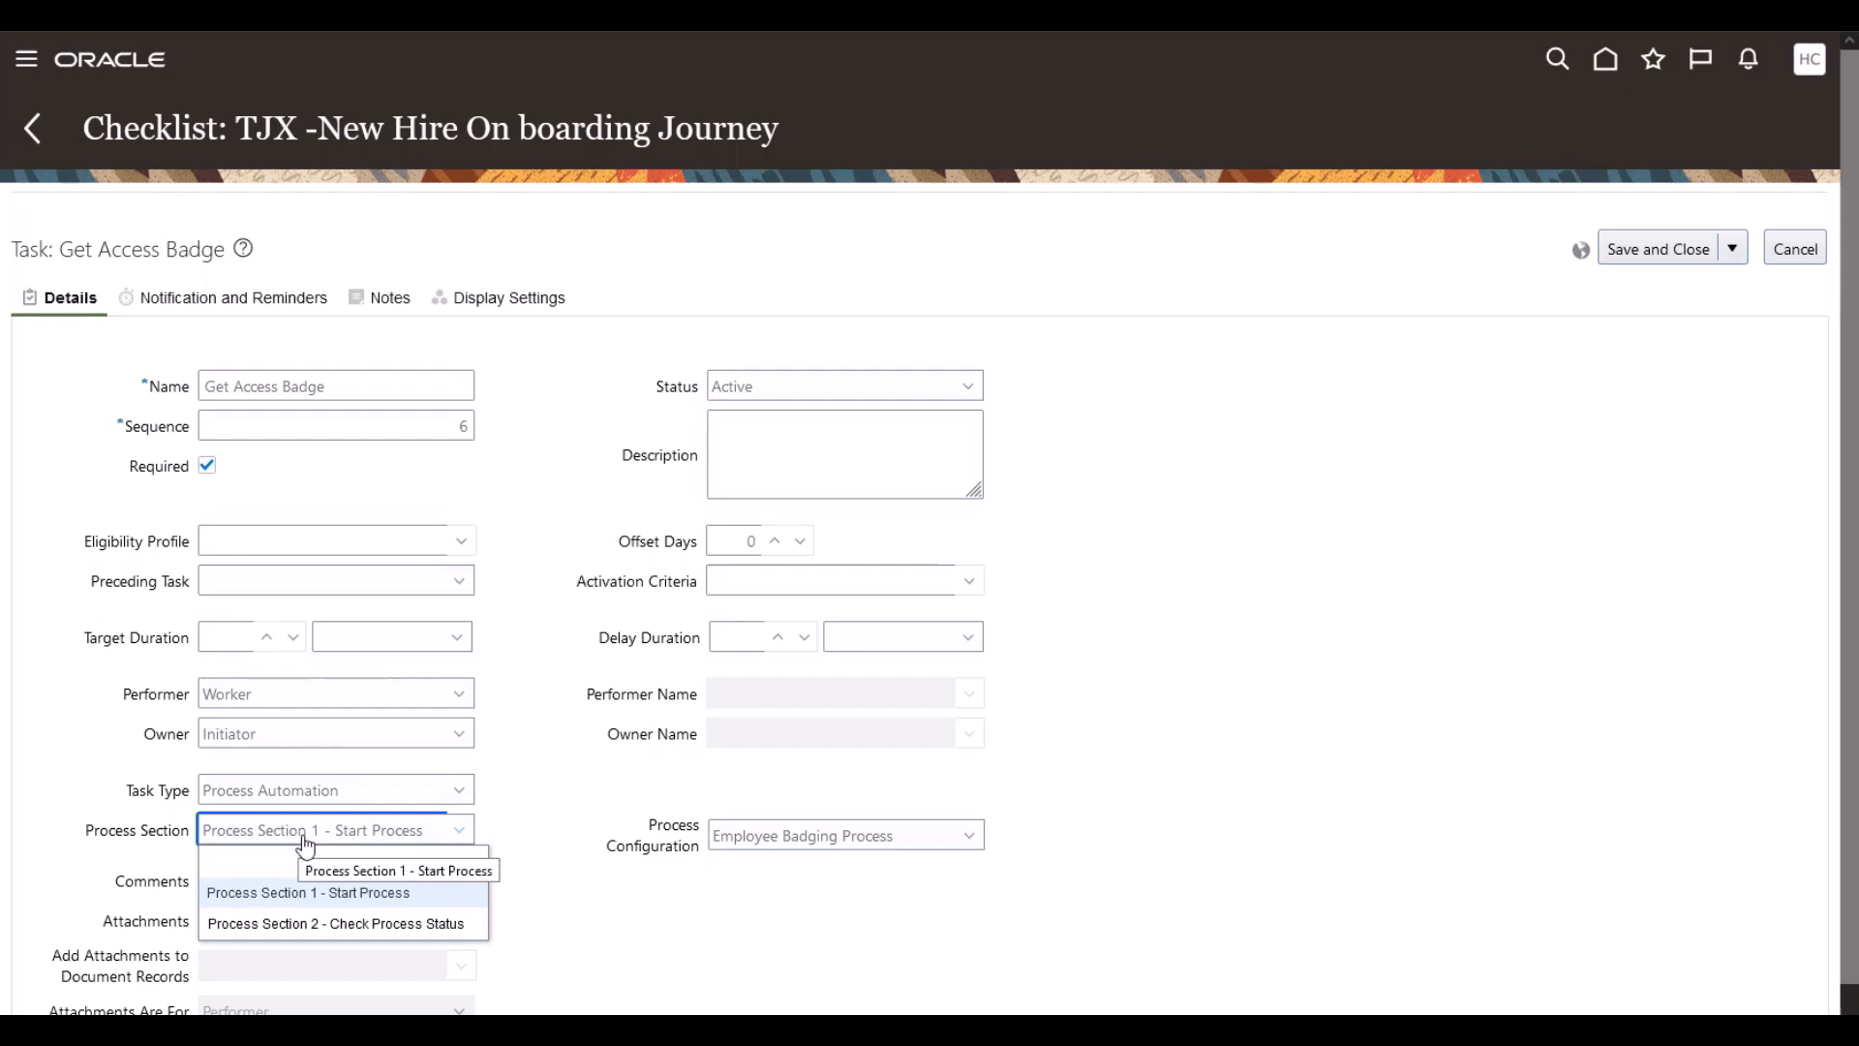
pyautogui.click(306, 846)
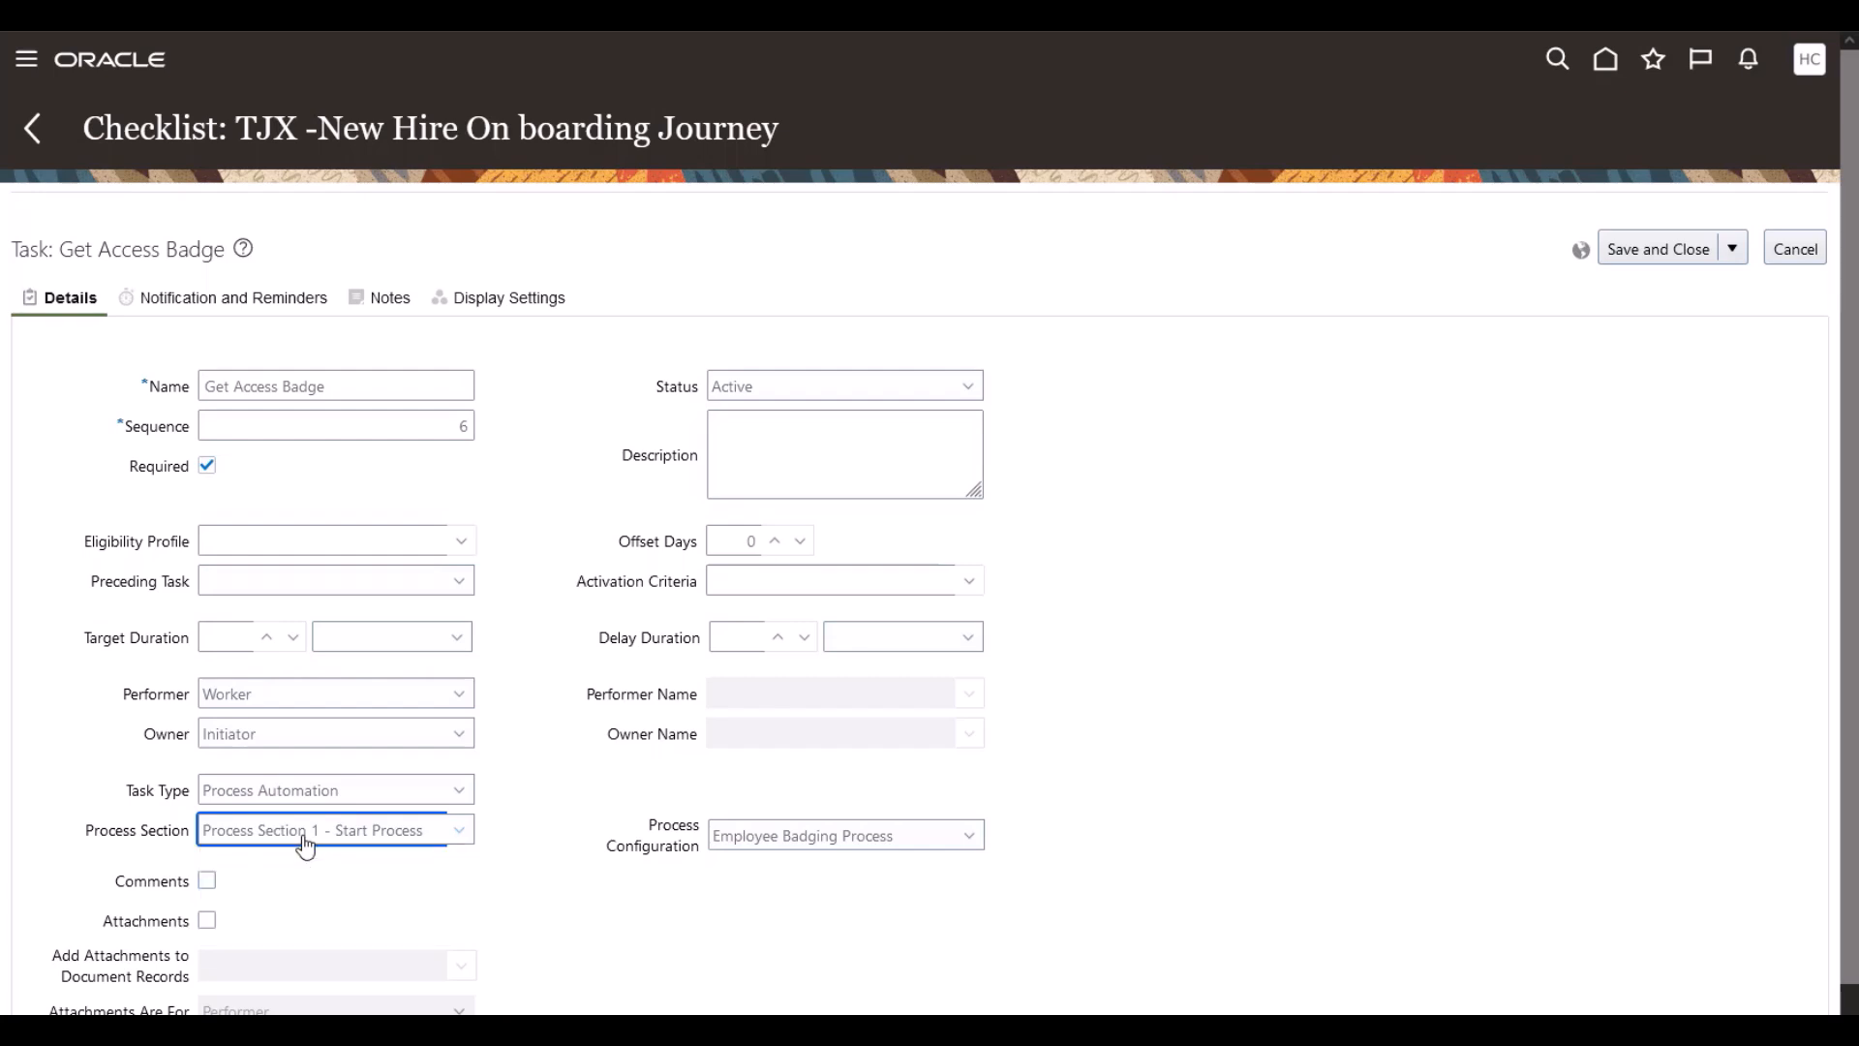
pyautogui.click(771, 850)
pyautogui.click(771, 852)
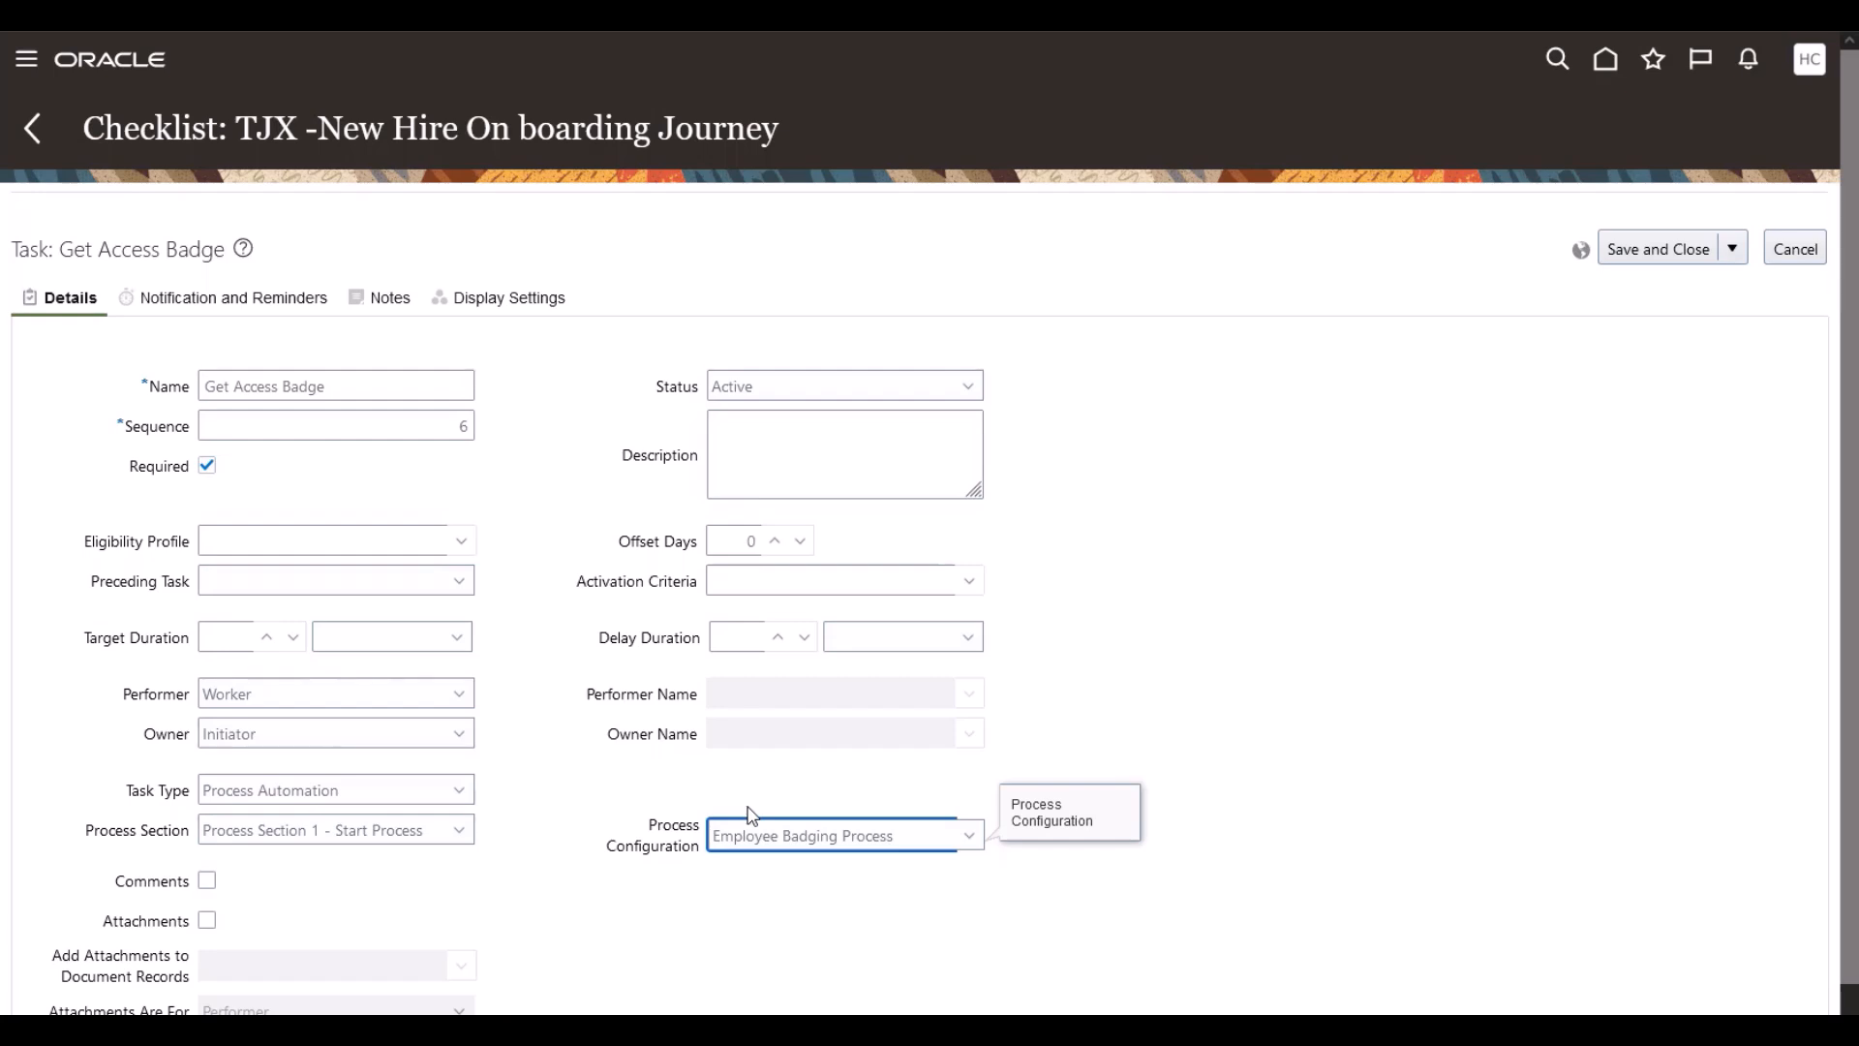
pyautogui.click(1235, 622)
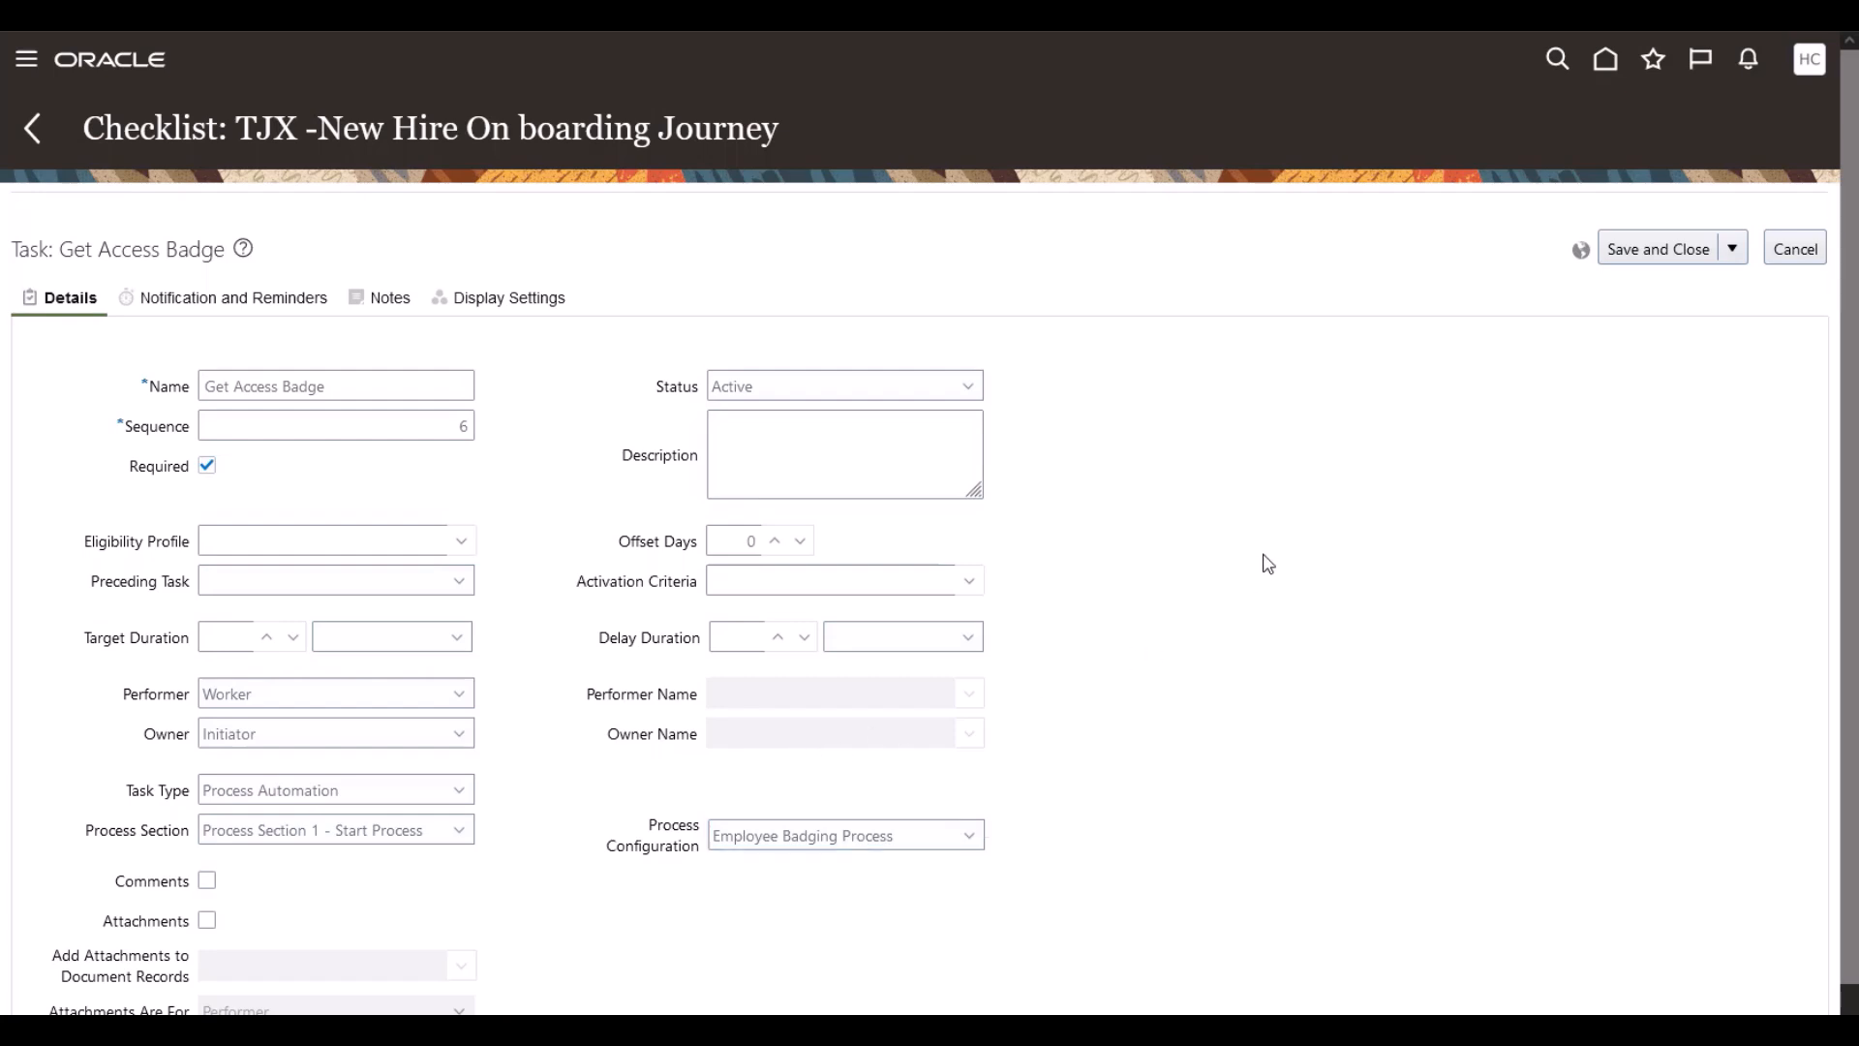
pyautogui.click(1643, 250)
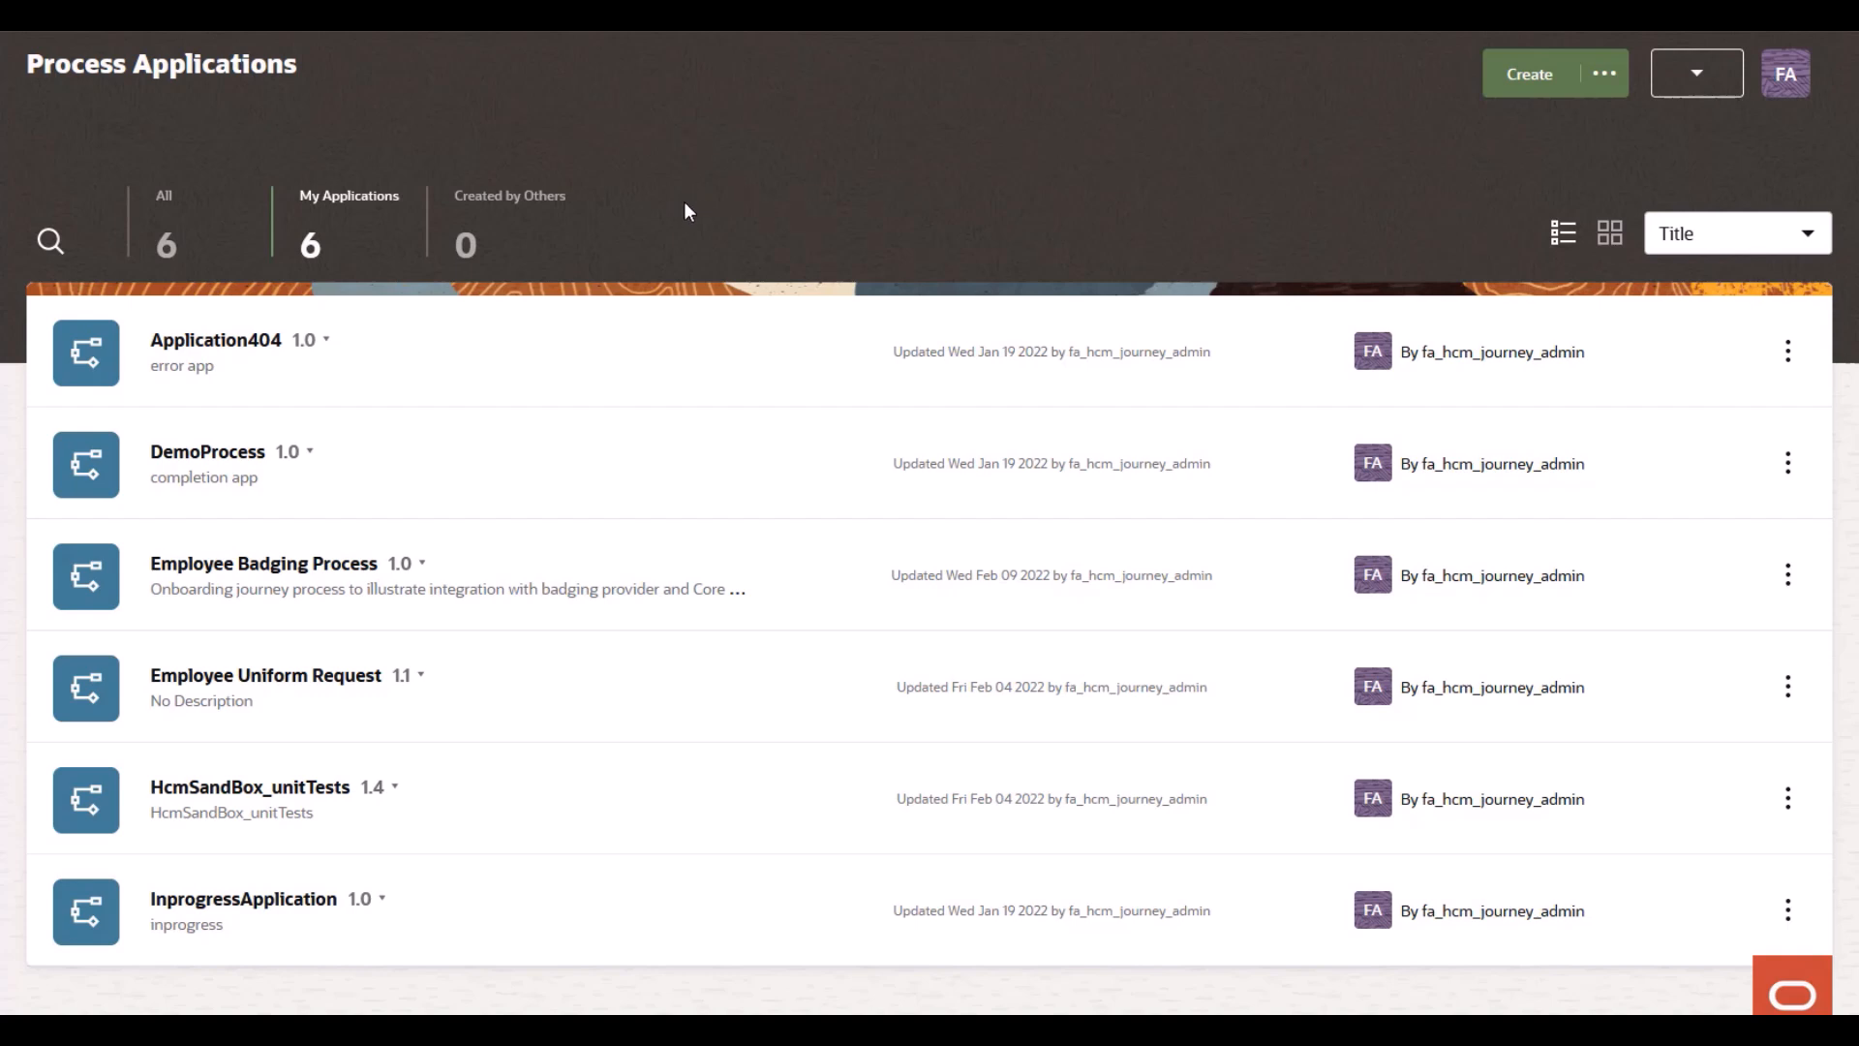
# Step: Open the Employee Badging Process application and its Employee Badging Process process
pyautogui.click(338, 569)
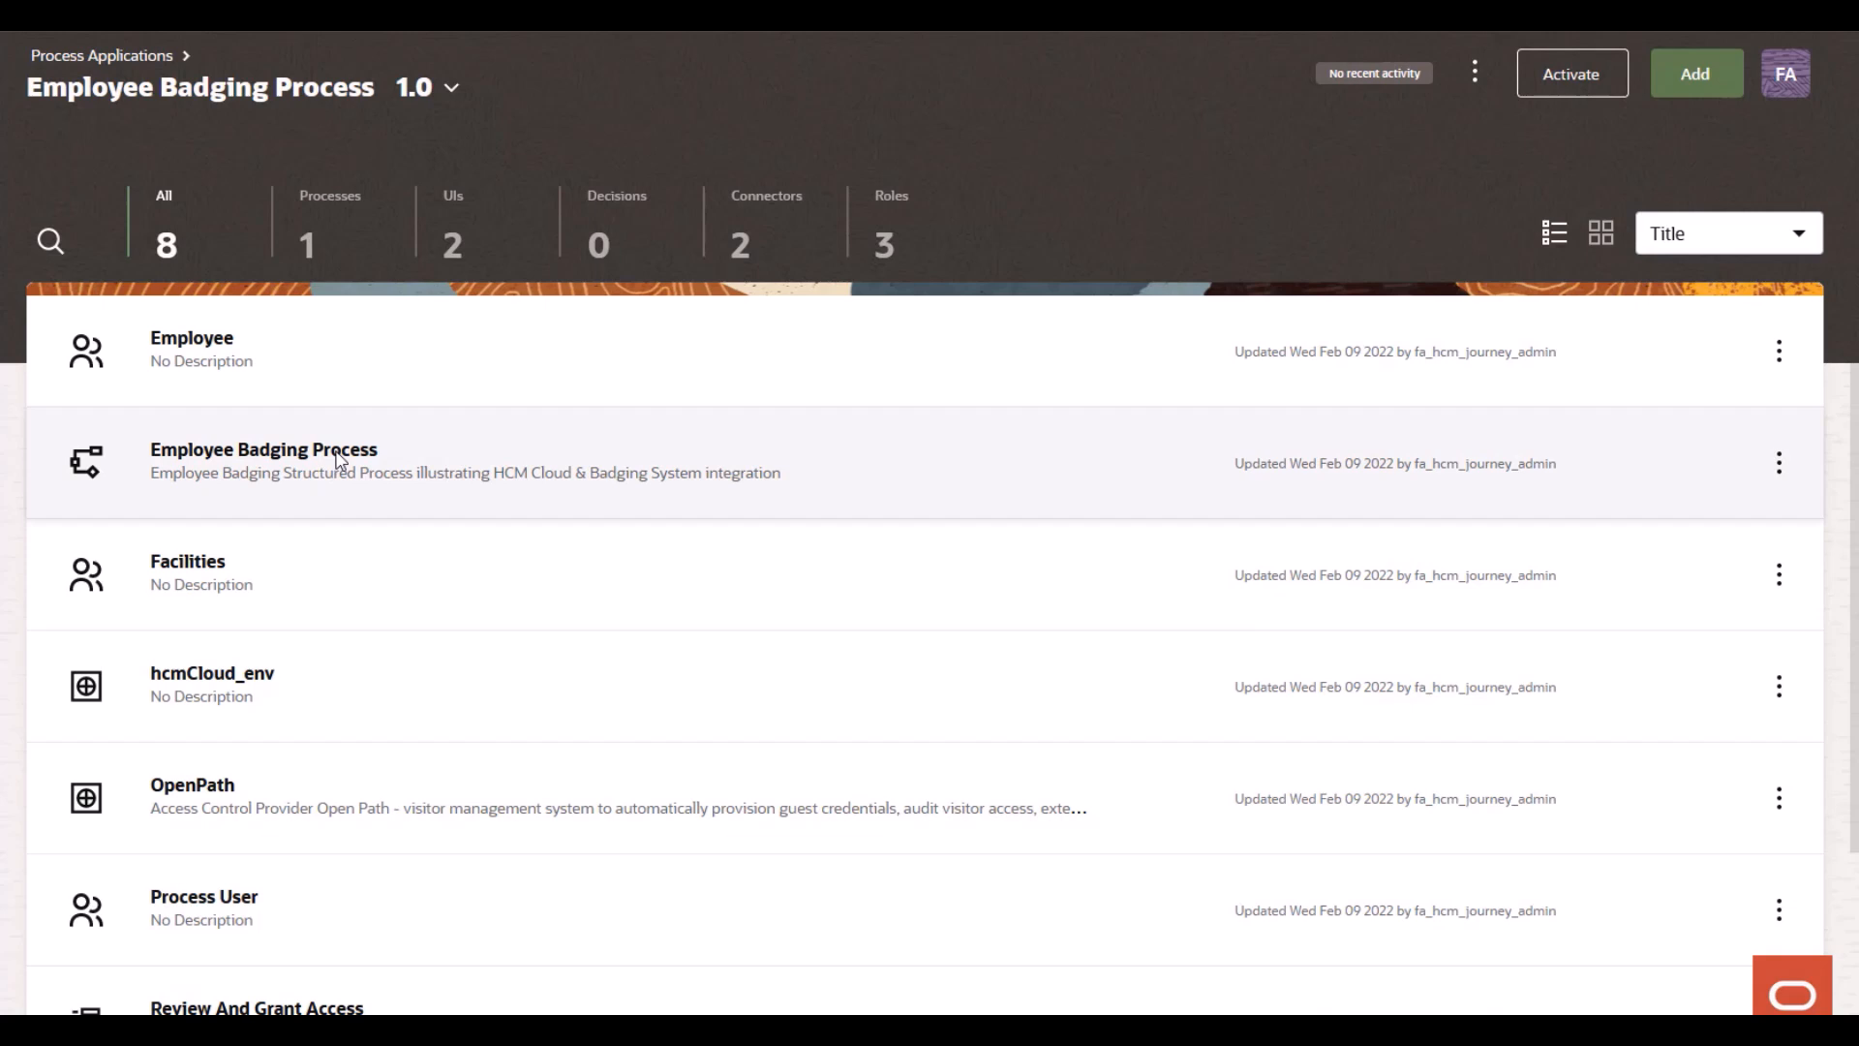
pyautogui.click(340, 461)
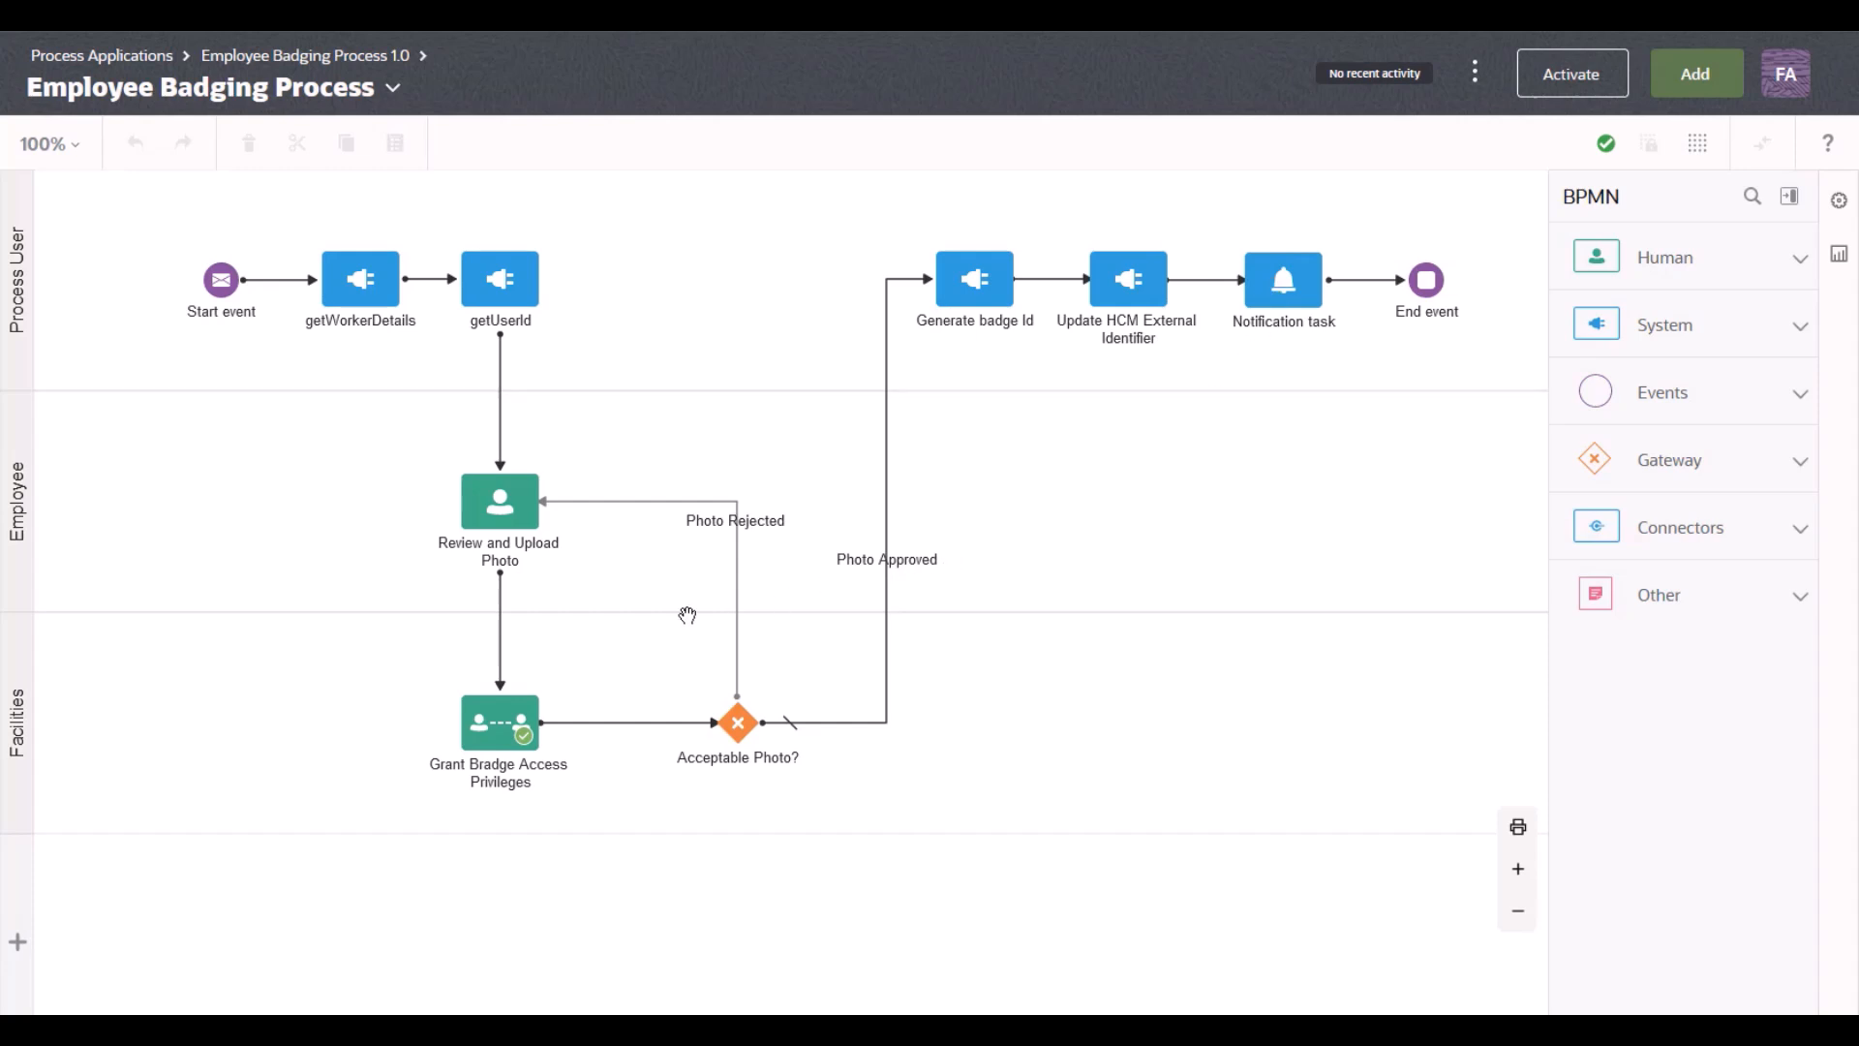
# Step: Open the Grant Bradge Access task's Review And Grant Access form with its Properties panel shown
pyautogui.click(507, 733)
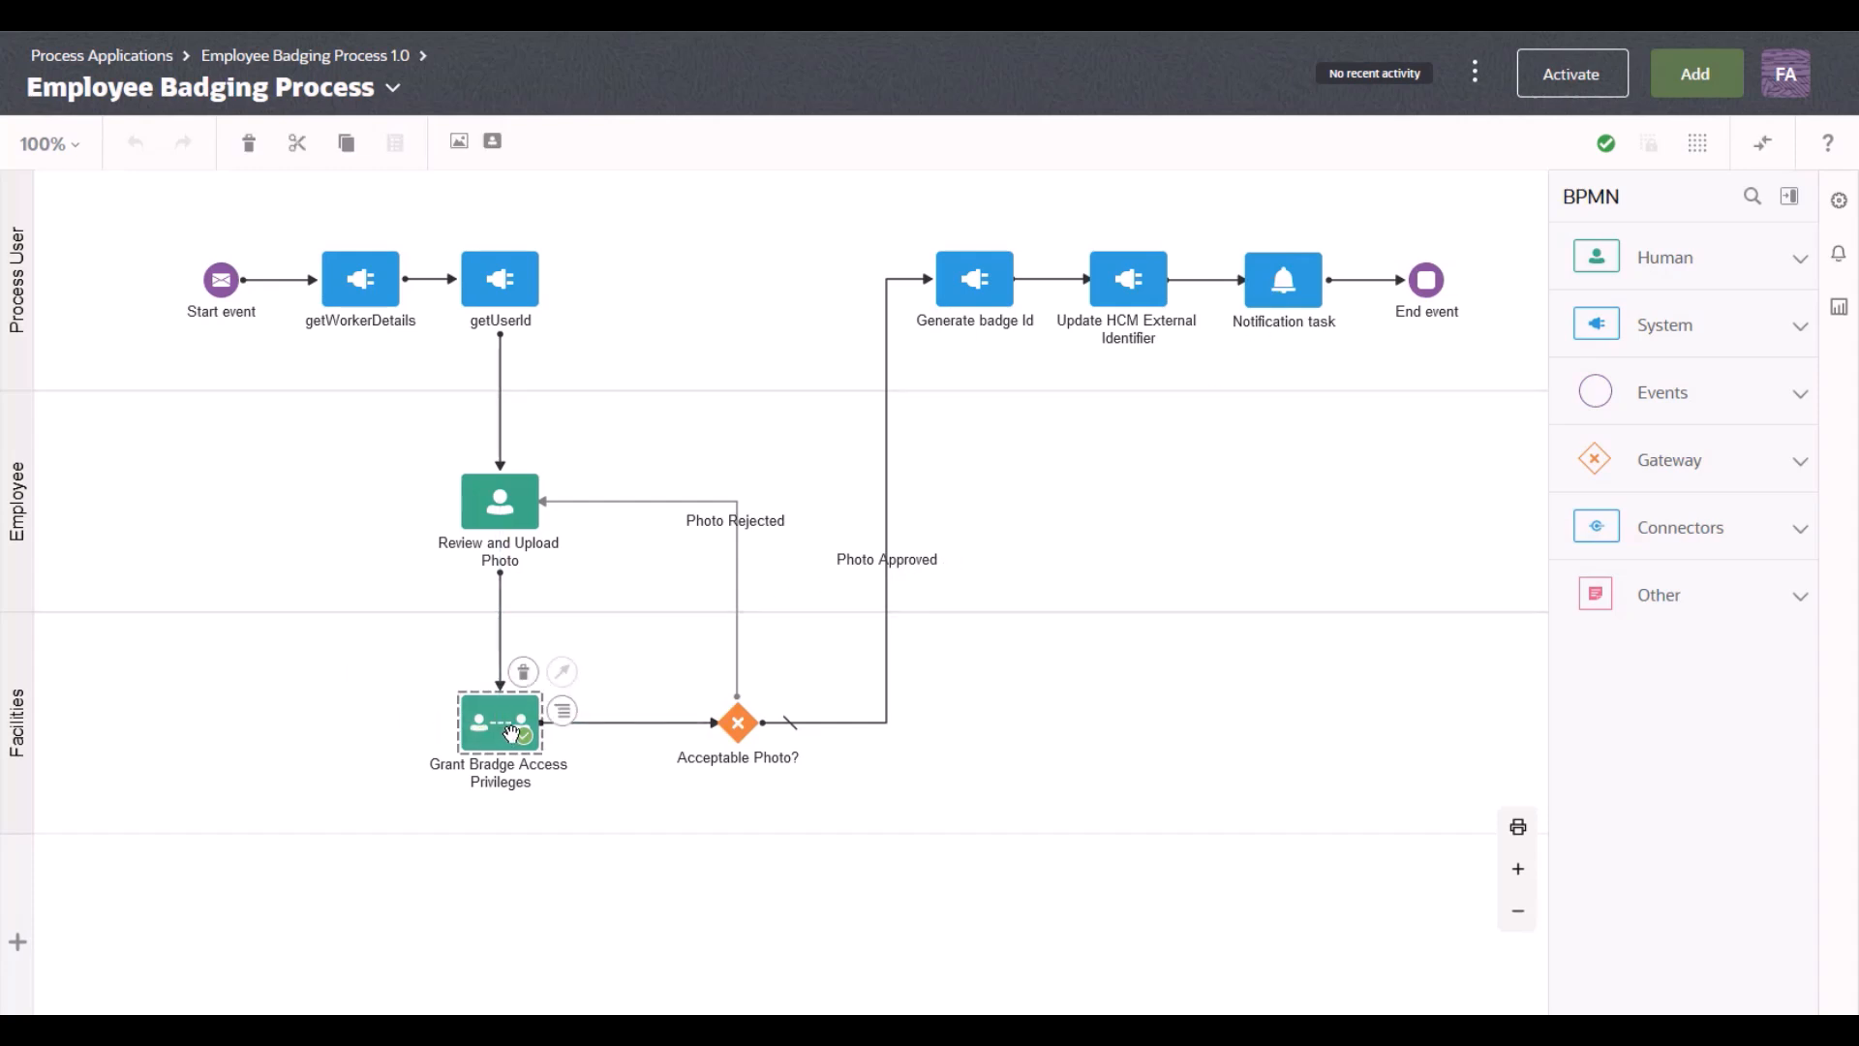
pyautogui.click(562, 712)
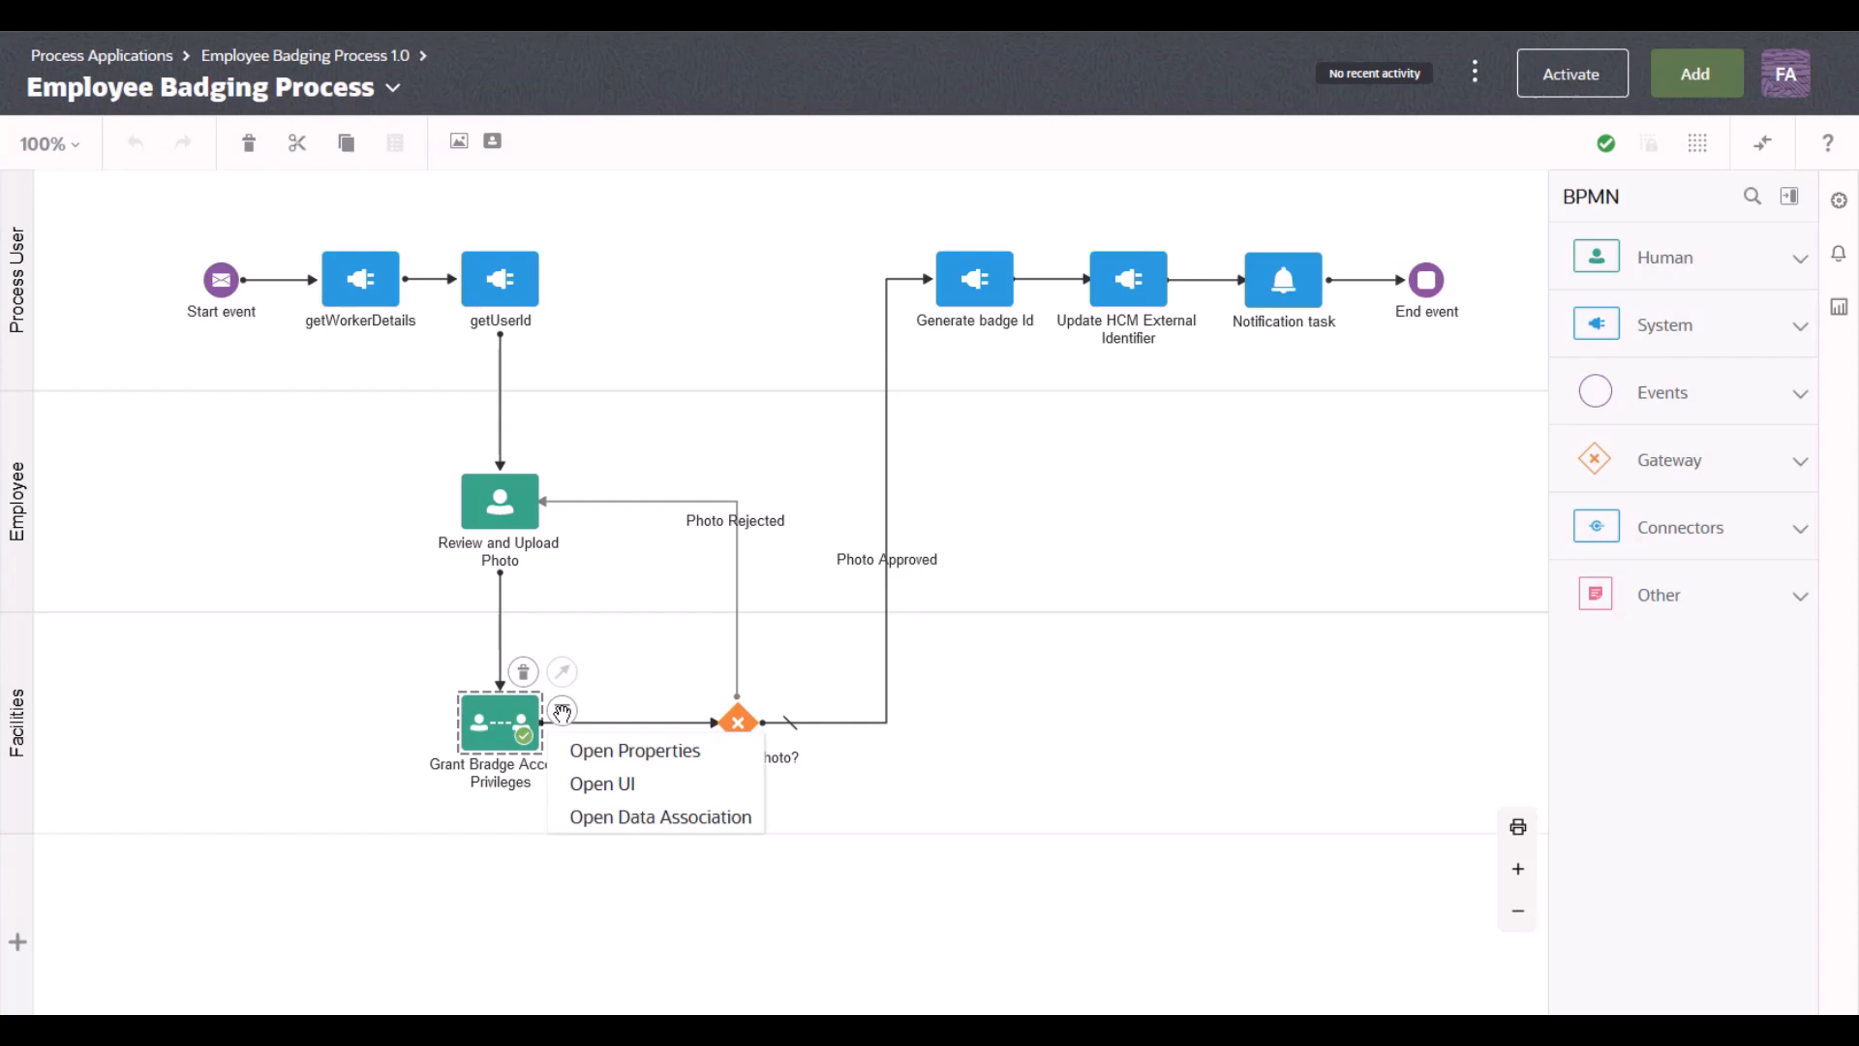
pyautogui.click(586, 783)
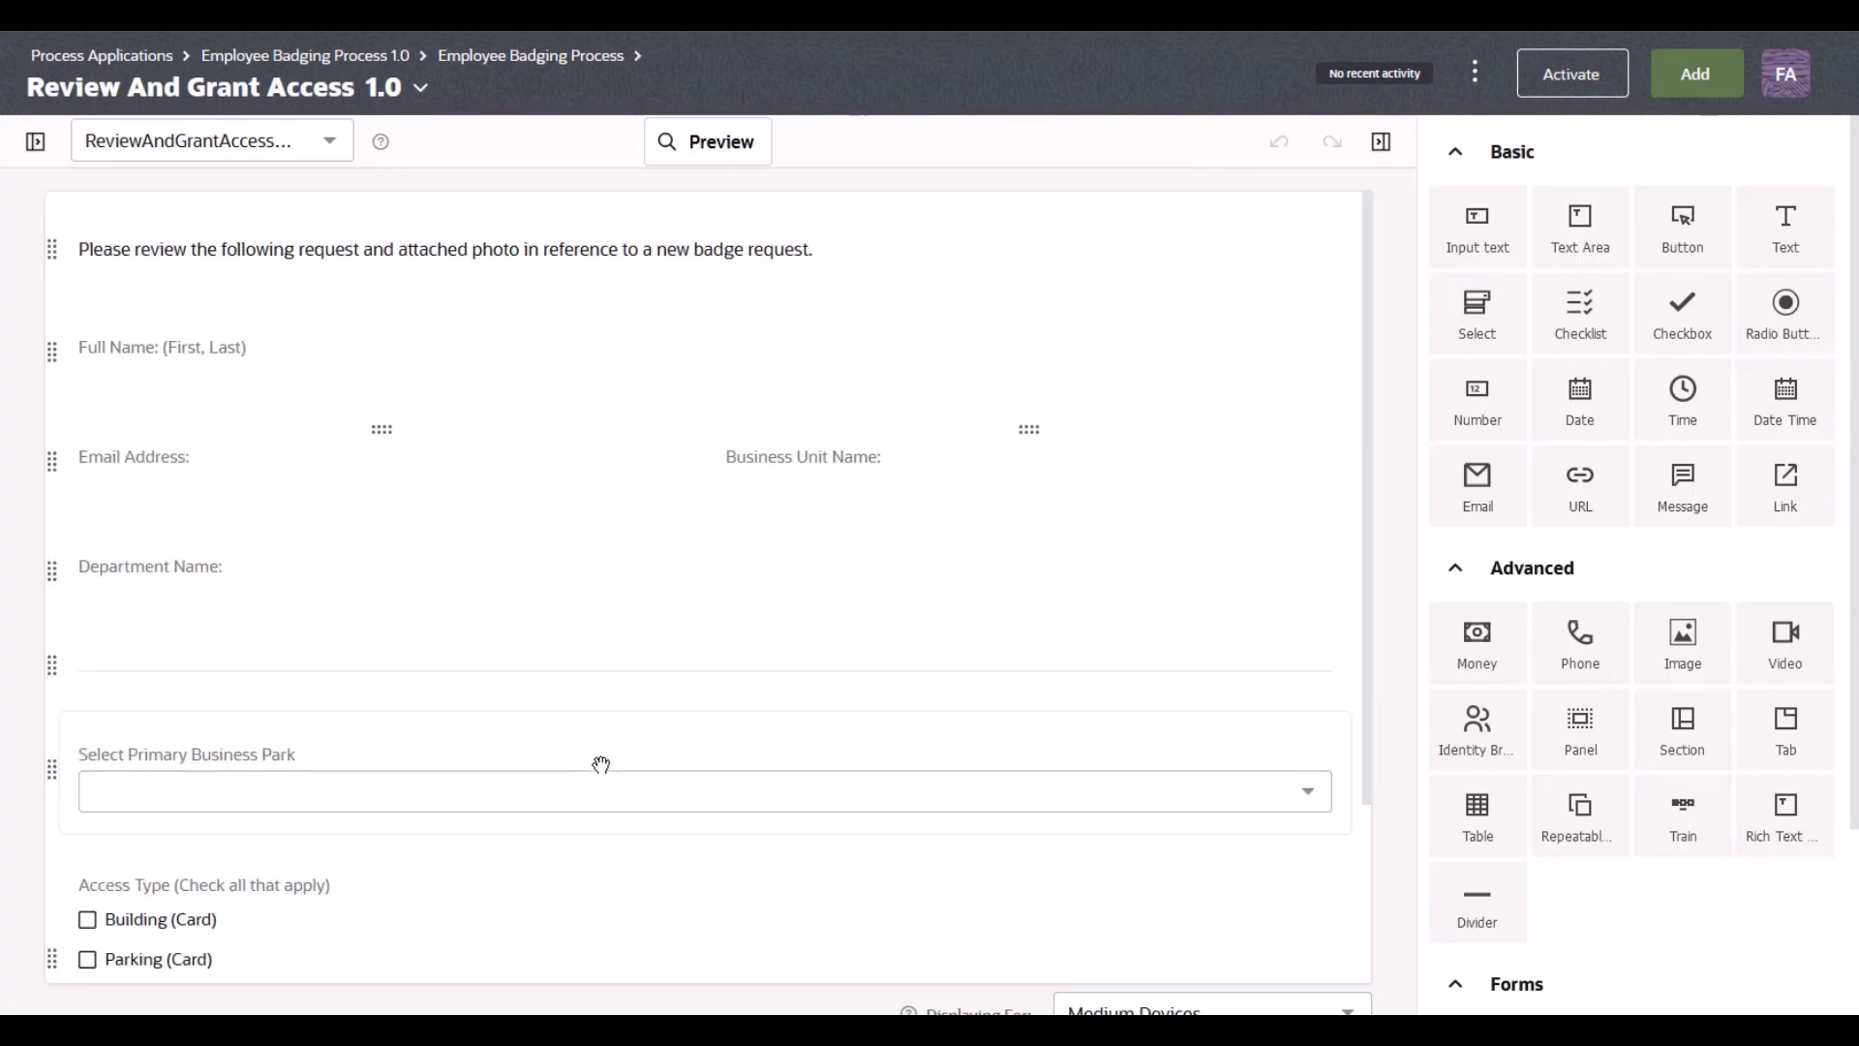
pyautogui.click(34, 142)
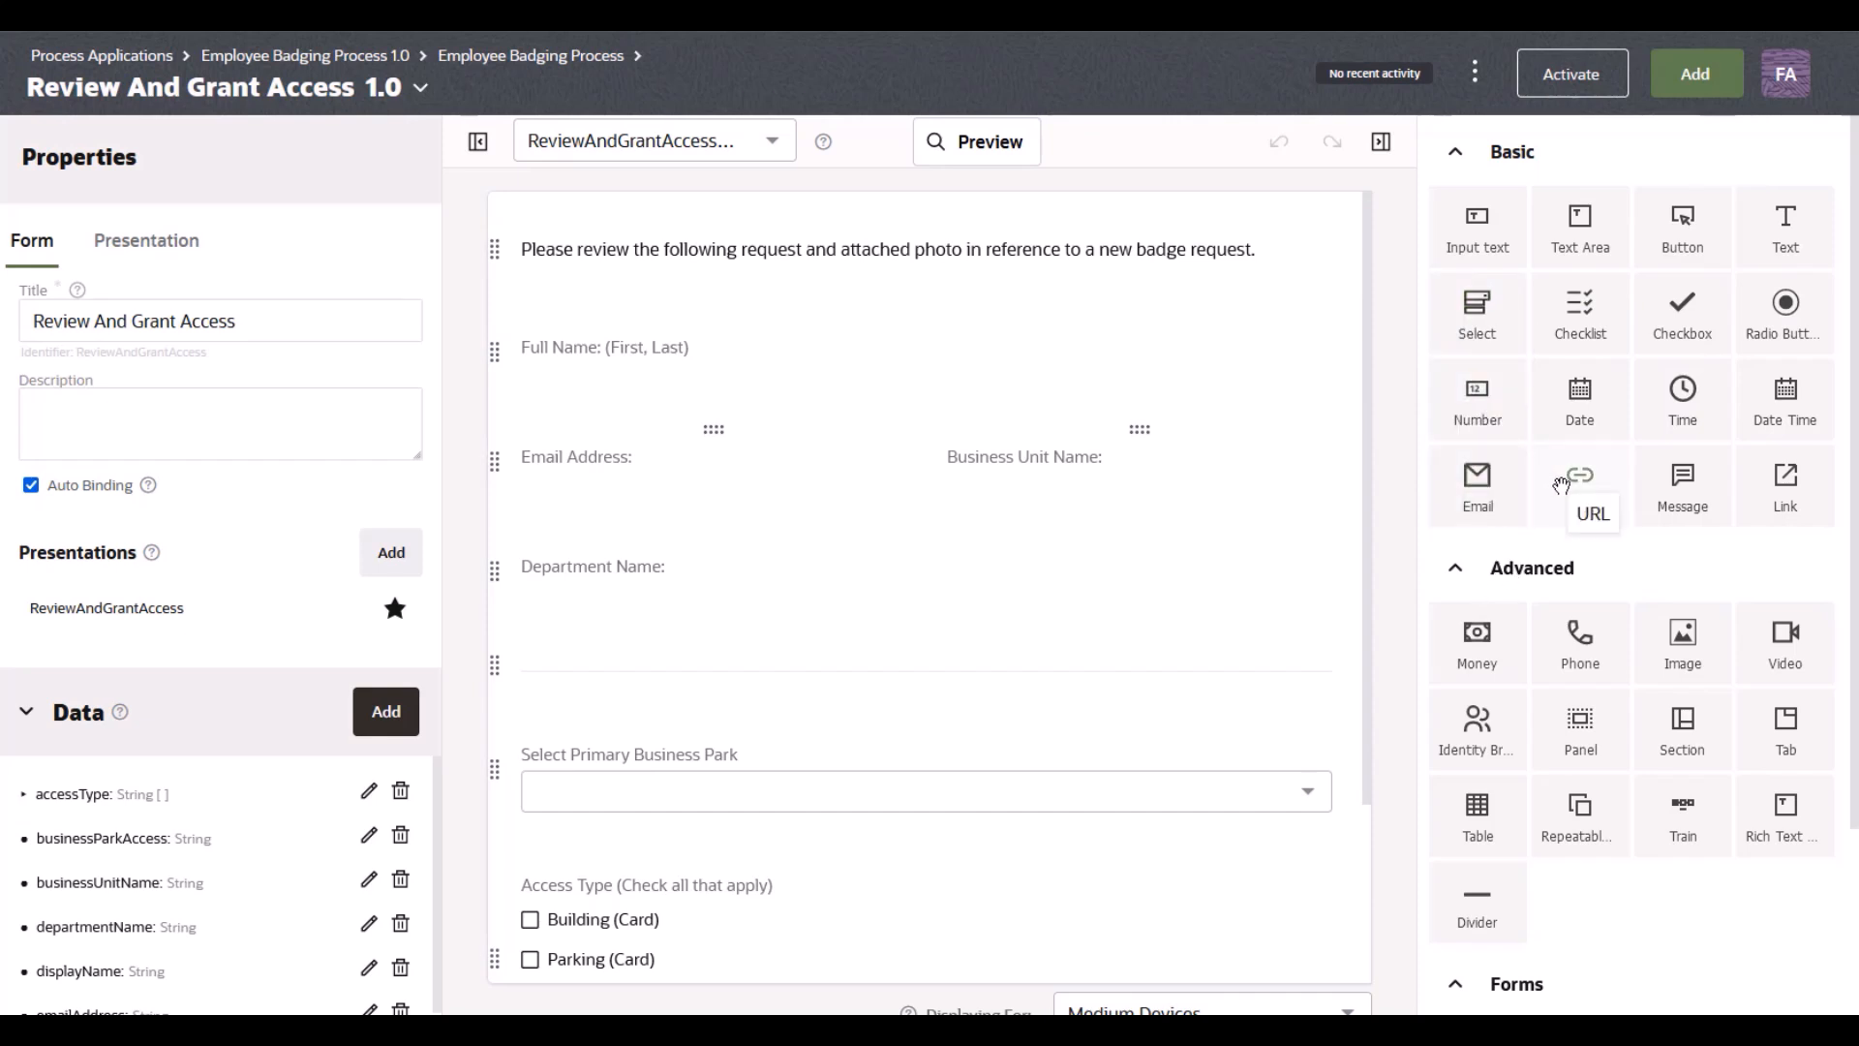
# Step: Inspect the Select Primary Business Park field, then filter the application's artifacts to processes
pyautogui.moveTo(1575, 406); pyautogui.dragTo(1665, 440)
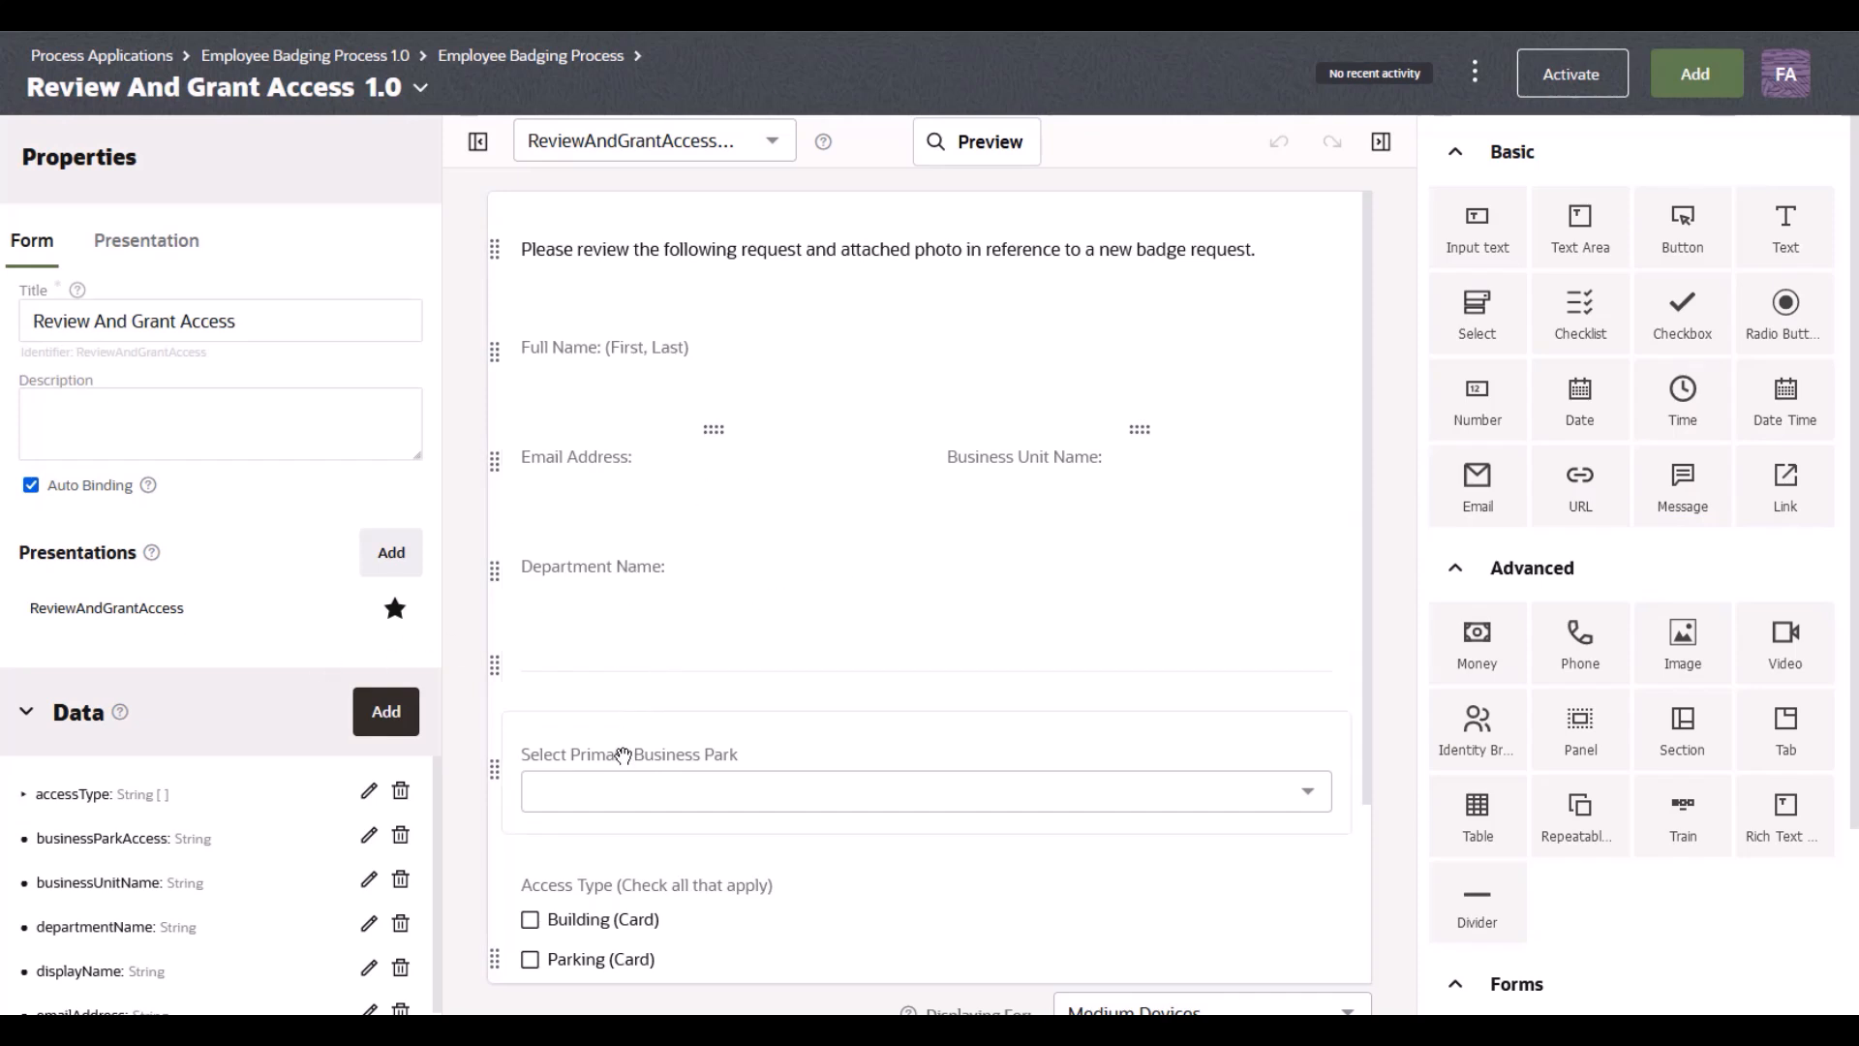
pyautogui.click(507, 715)
pyautogui.scroll(-5, 218, 589)
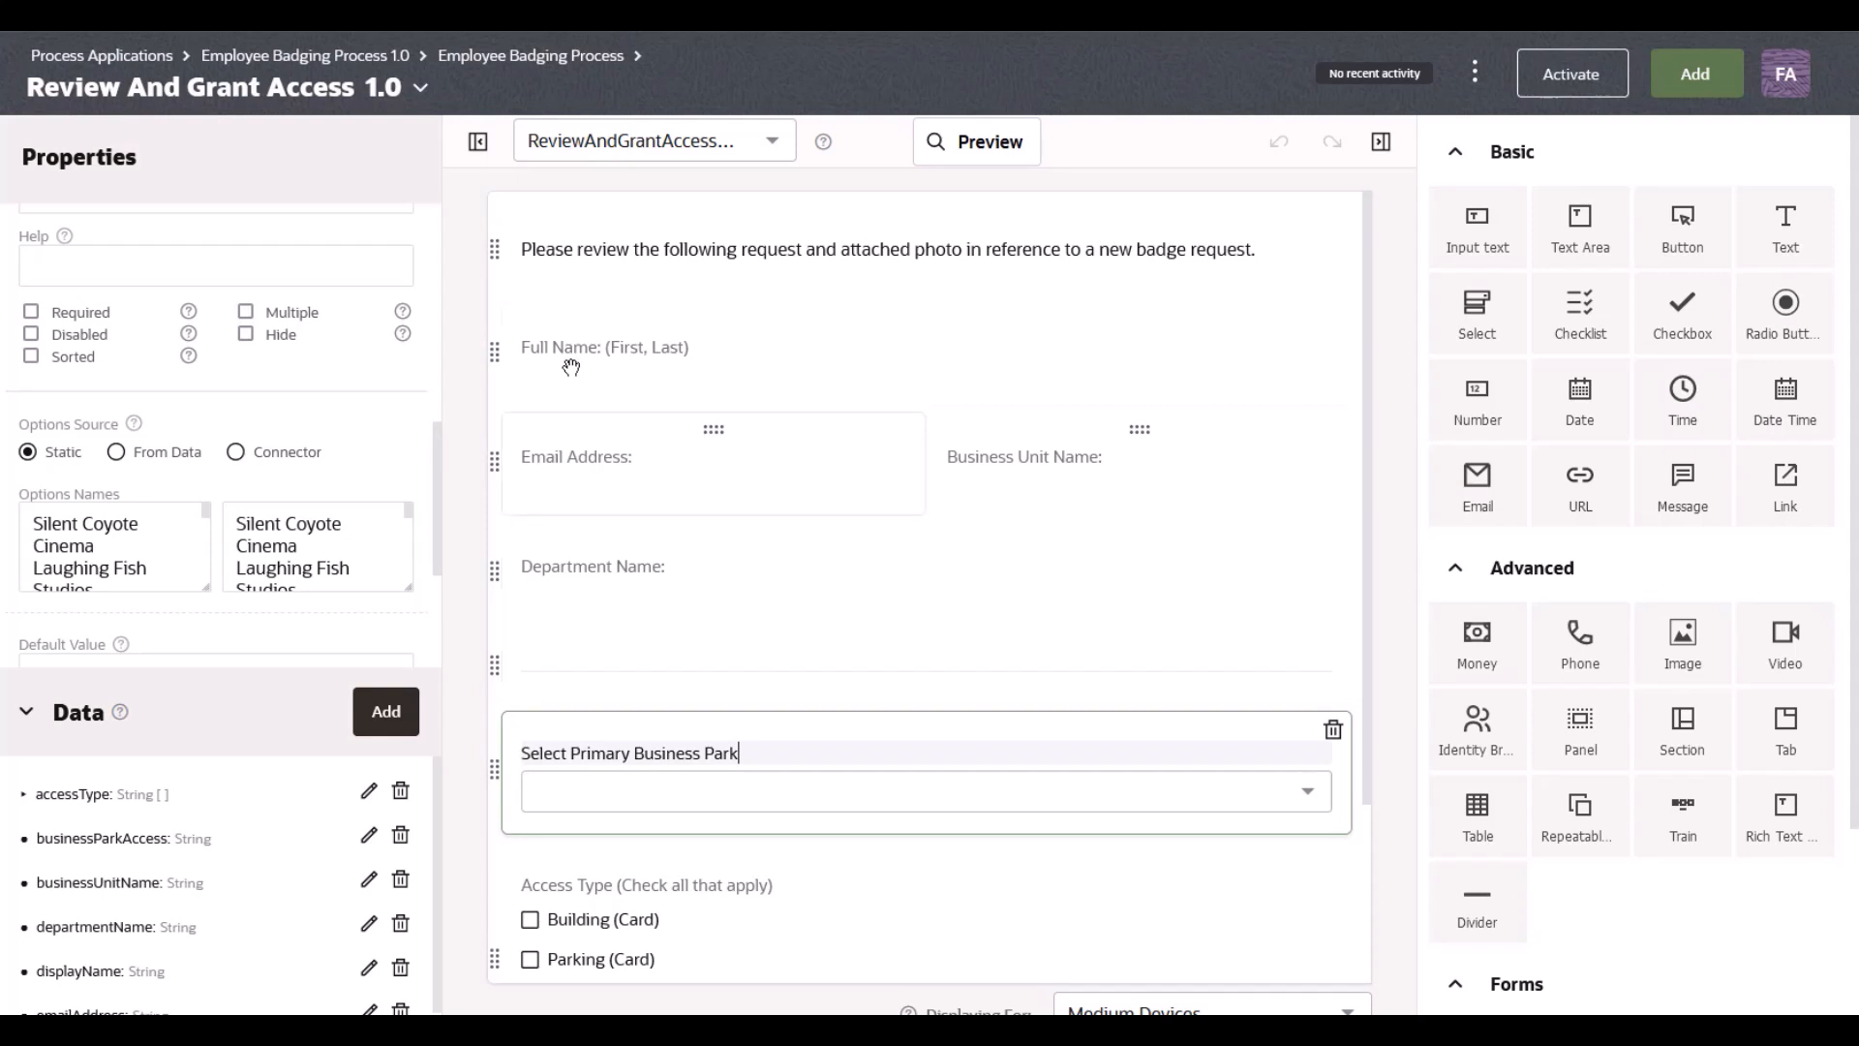
pyautogui.click(420, 87)
pyautogui.click(498, 140)
# Step: Open the data association of the Review and Upload Photo task in Employee Badging Process
pyautogui.click(462, 263)
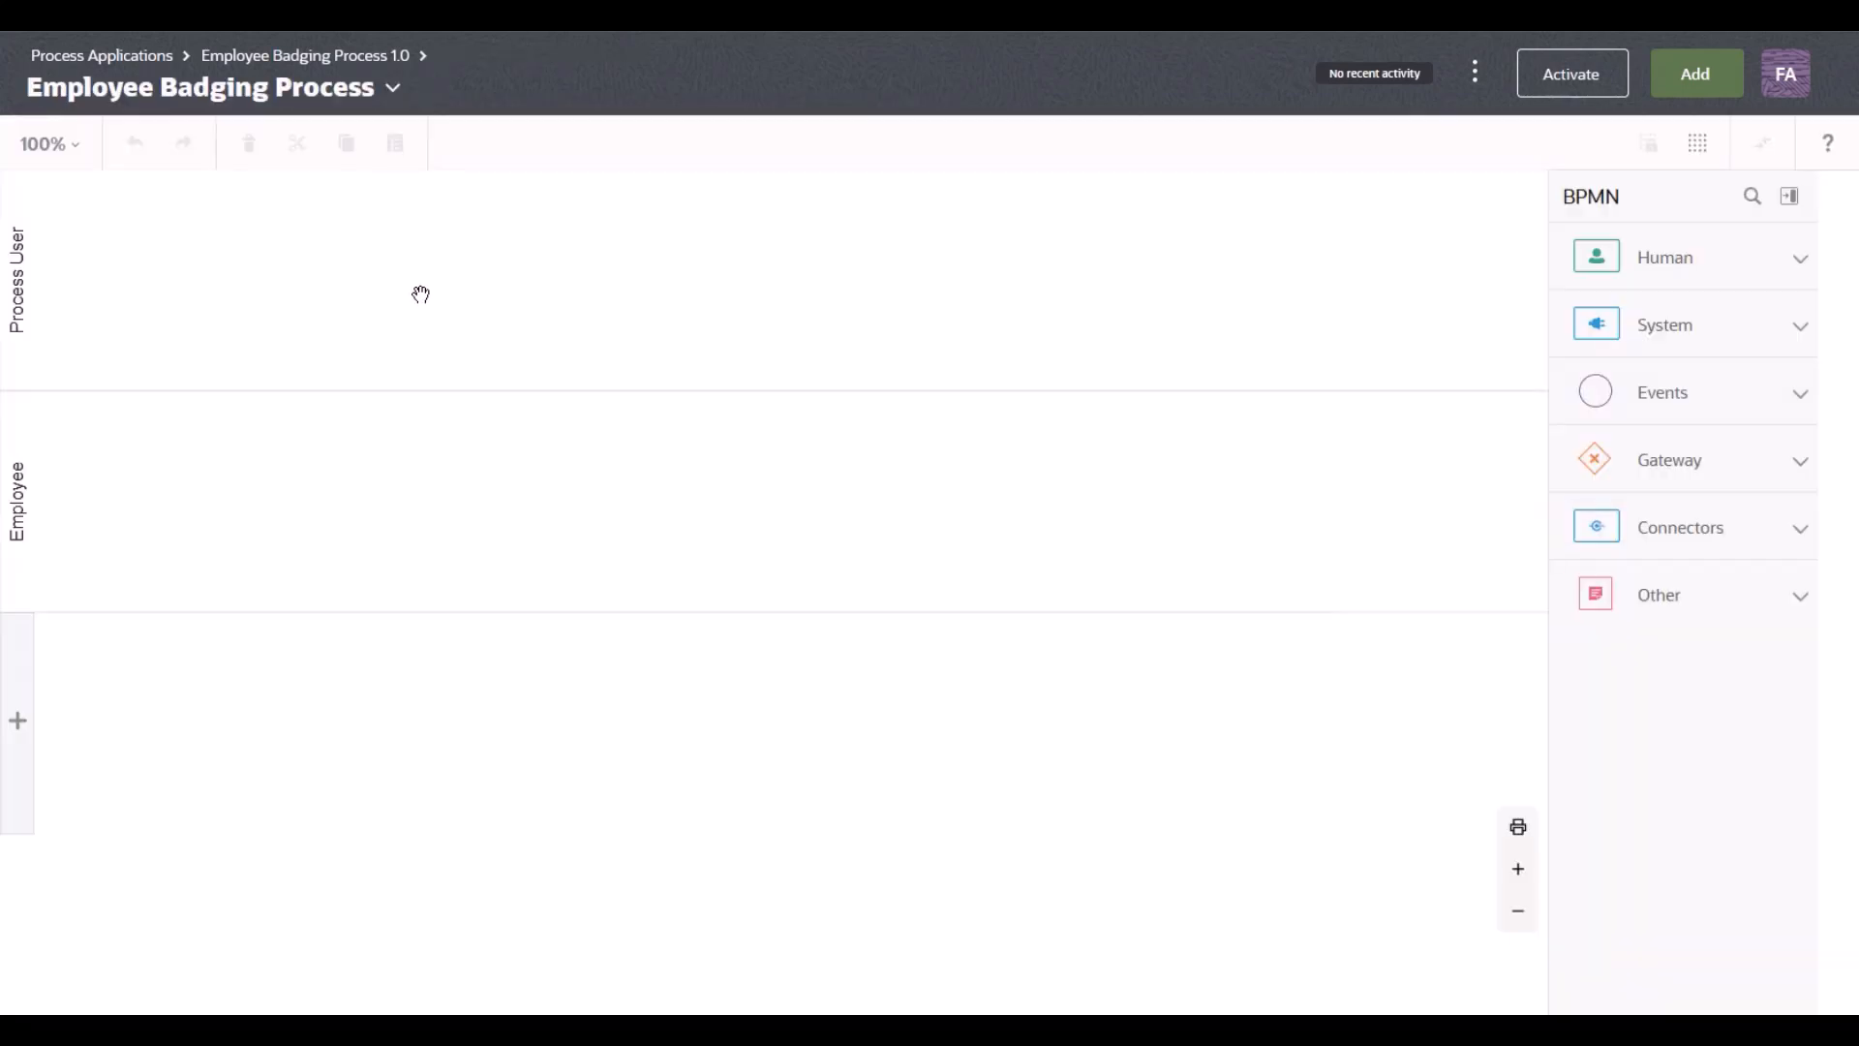
pyautogui.click(501, 500)
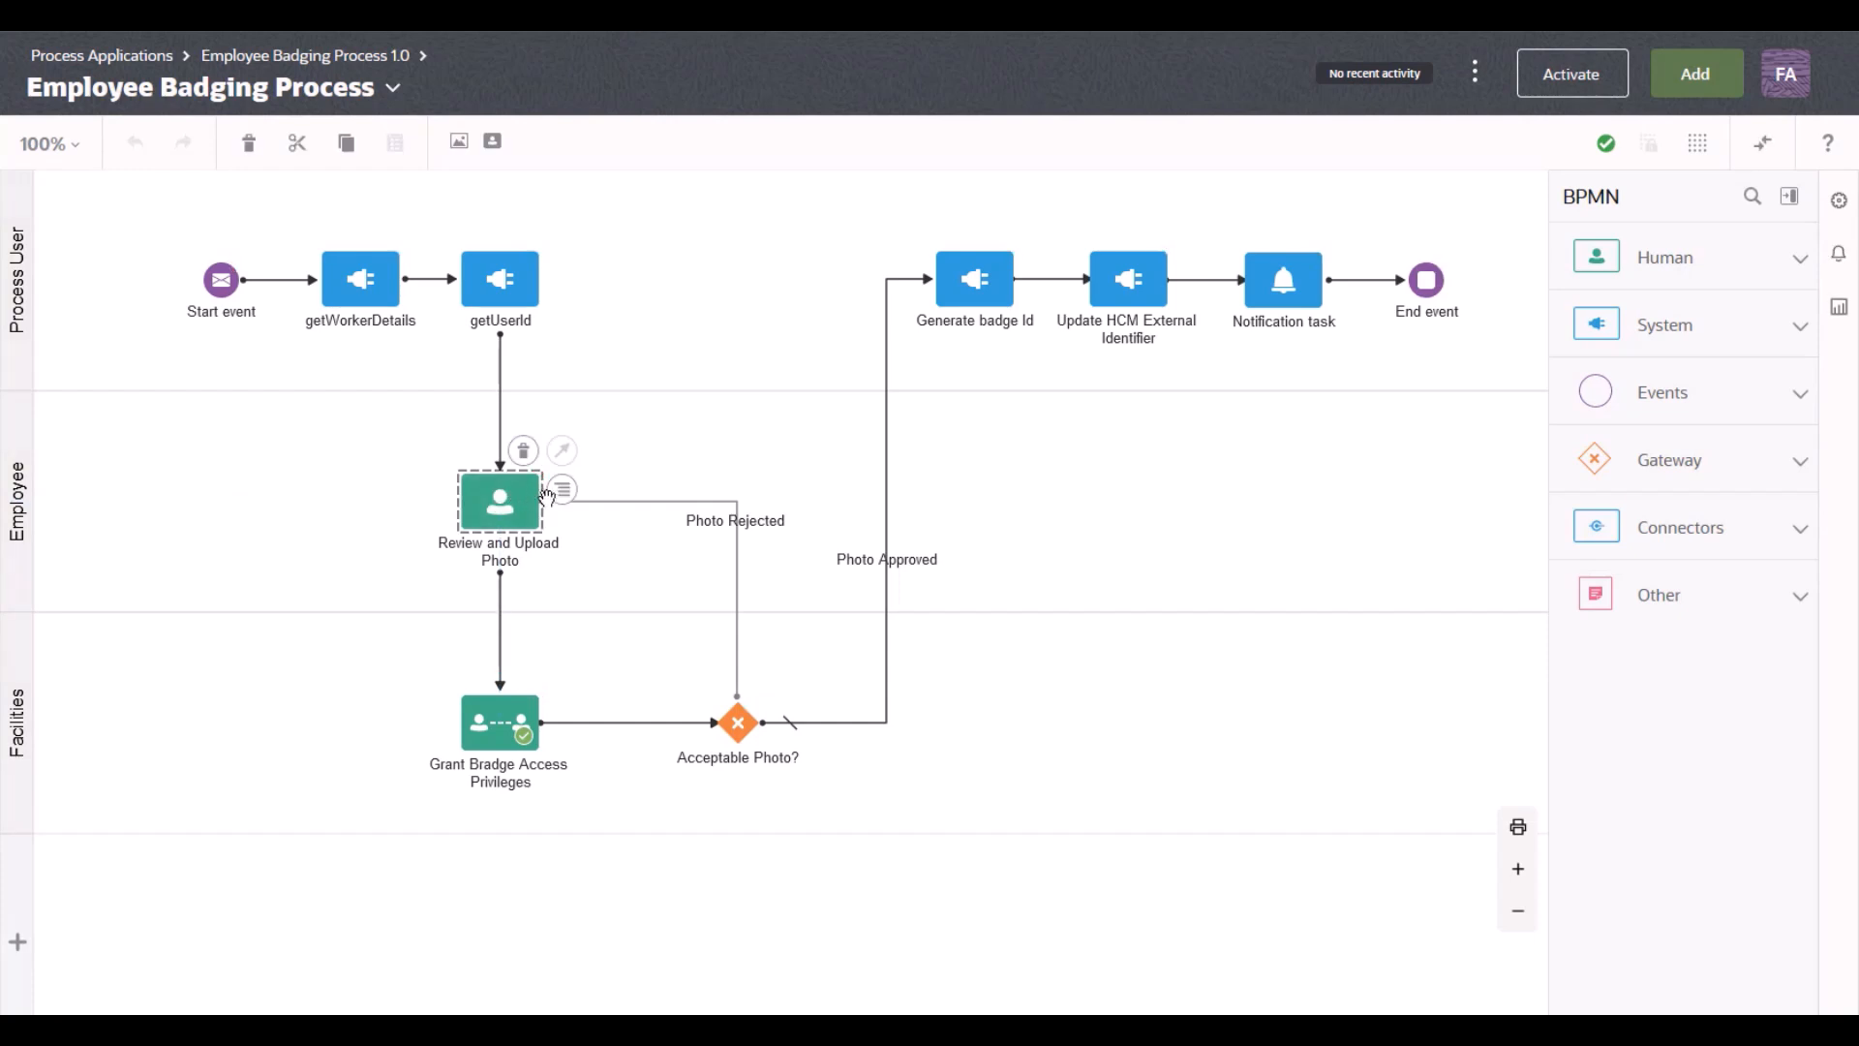
pyautogui.click(558, 491)
pyautogui.click(598, 594)
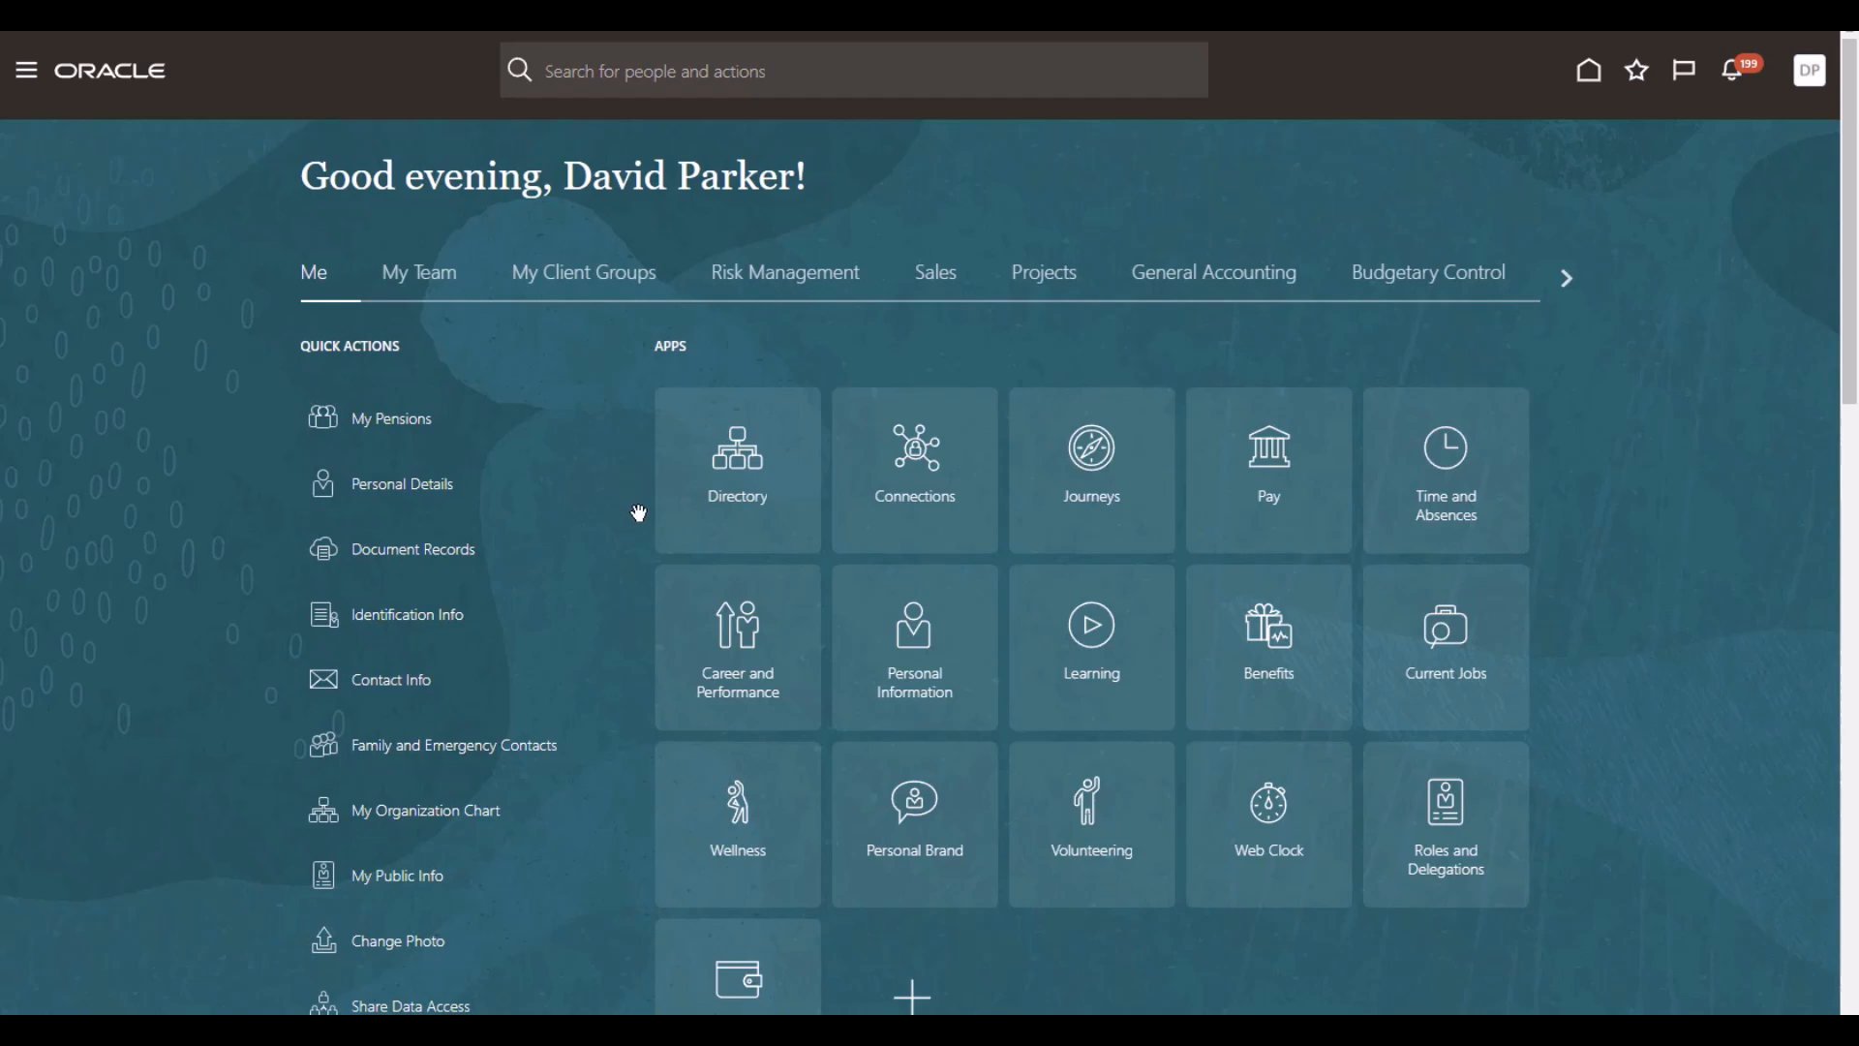
# Step: Start the Get Access Badge task from the New Hire On boarding Journey in Journeys
pyautogui.click(1097, 448)
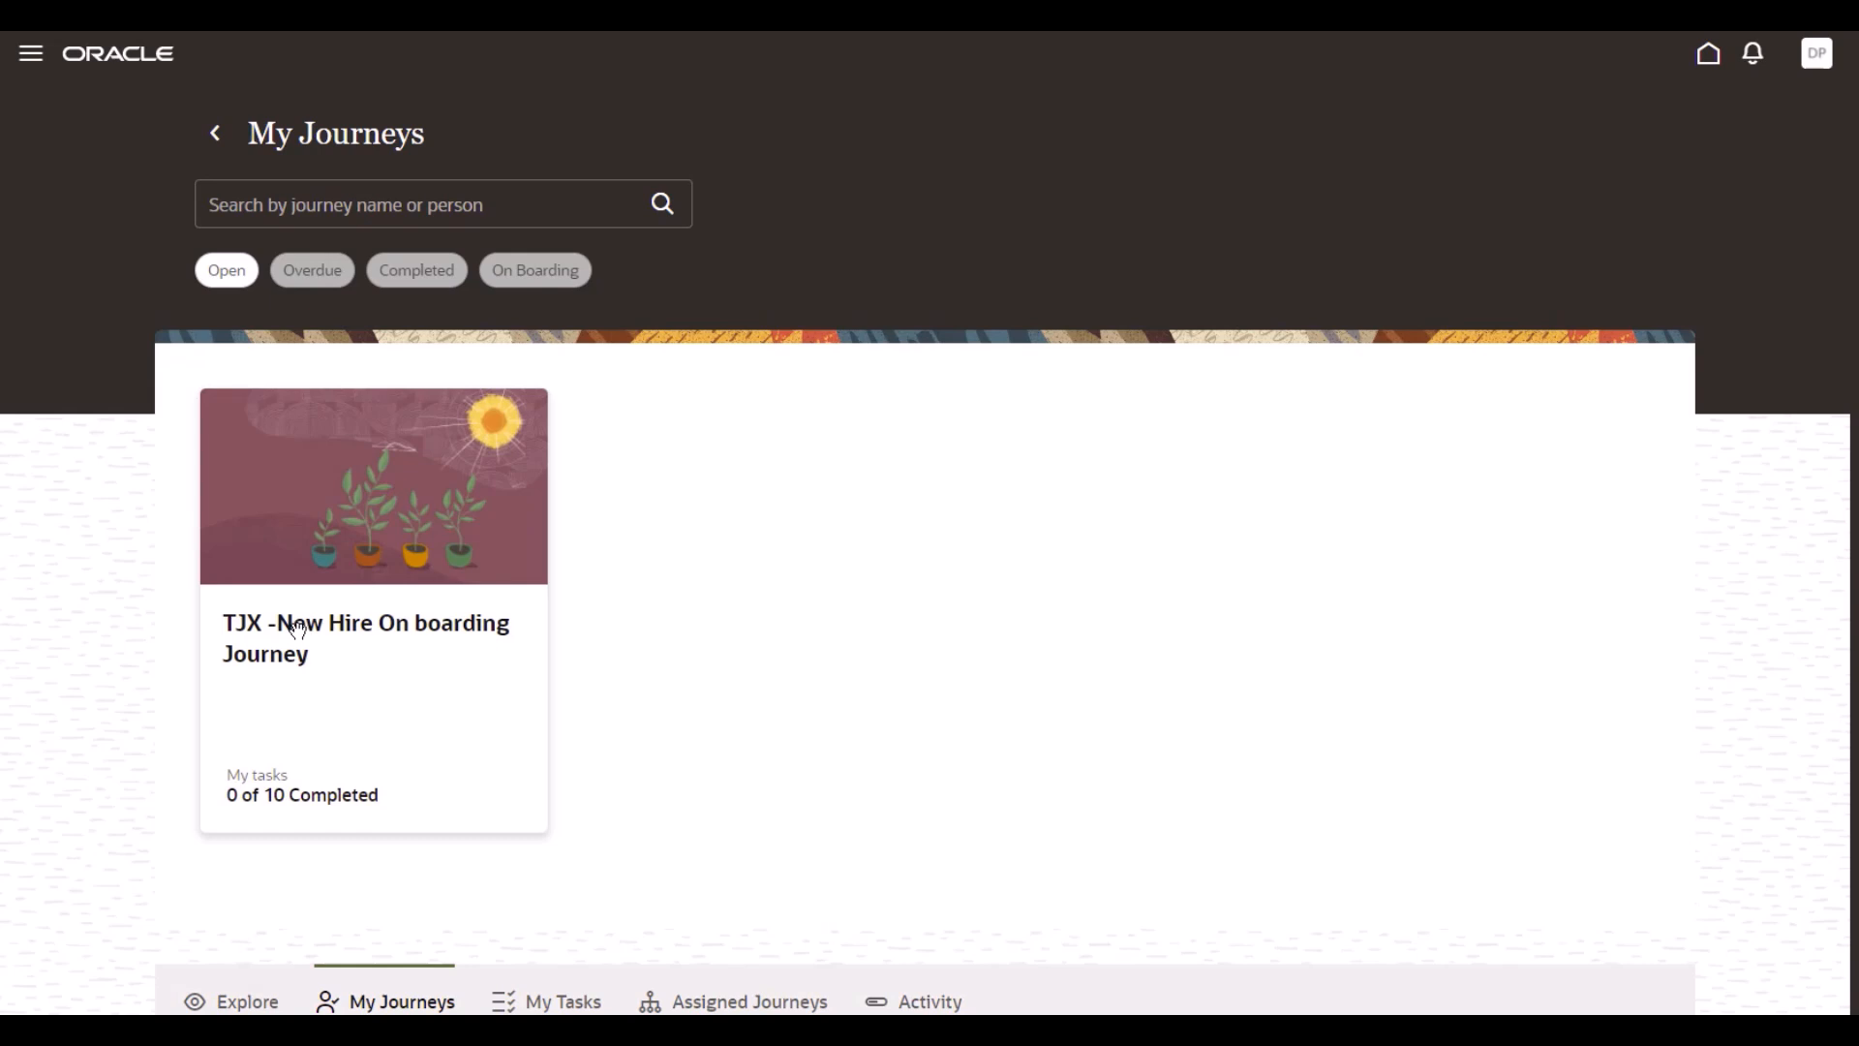
pyautogui.click(384, 531)
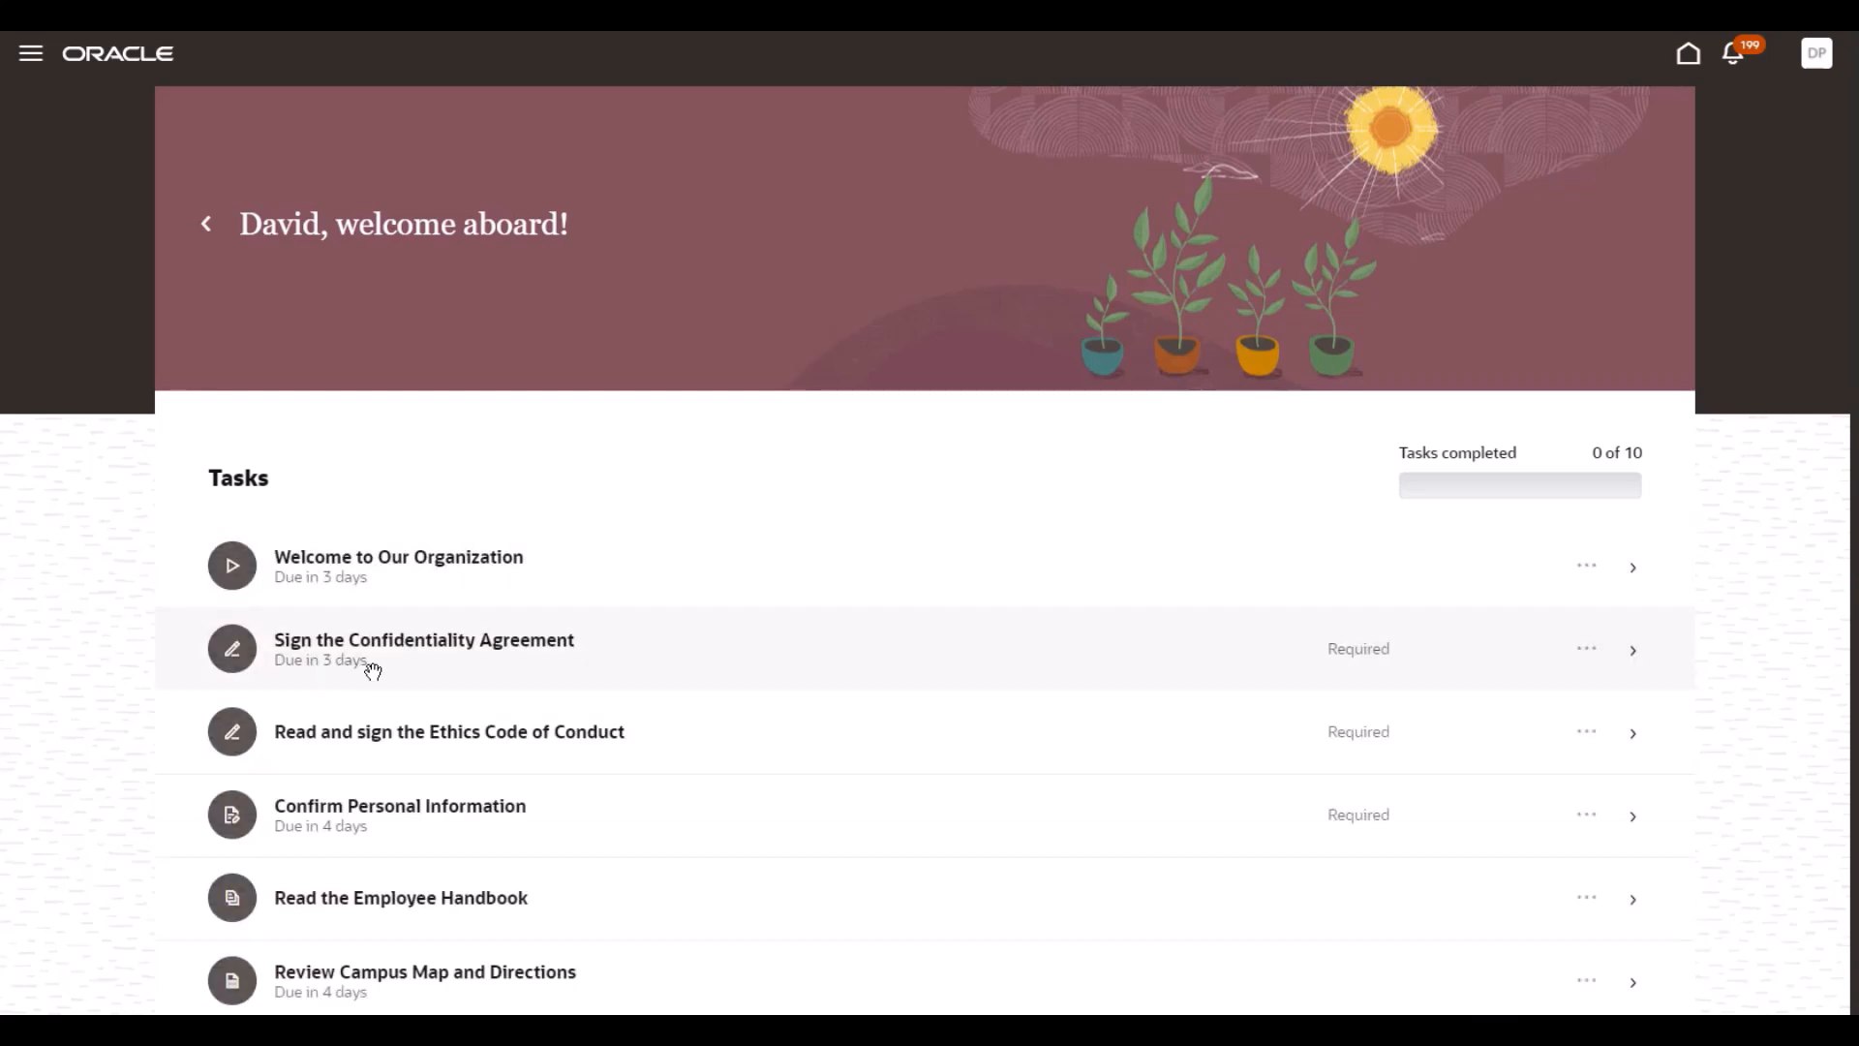
pyautogui.scroll(-3, 373, 670)
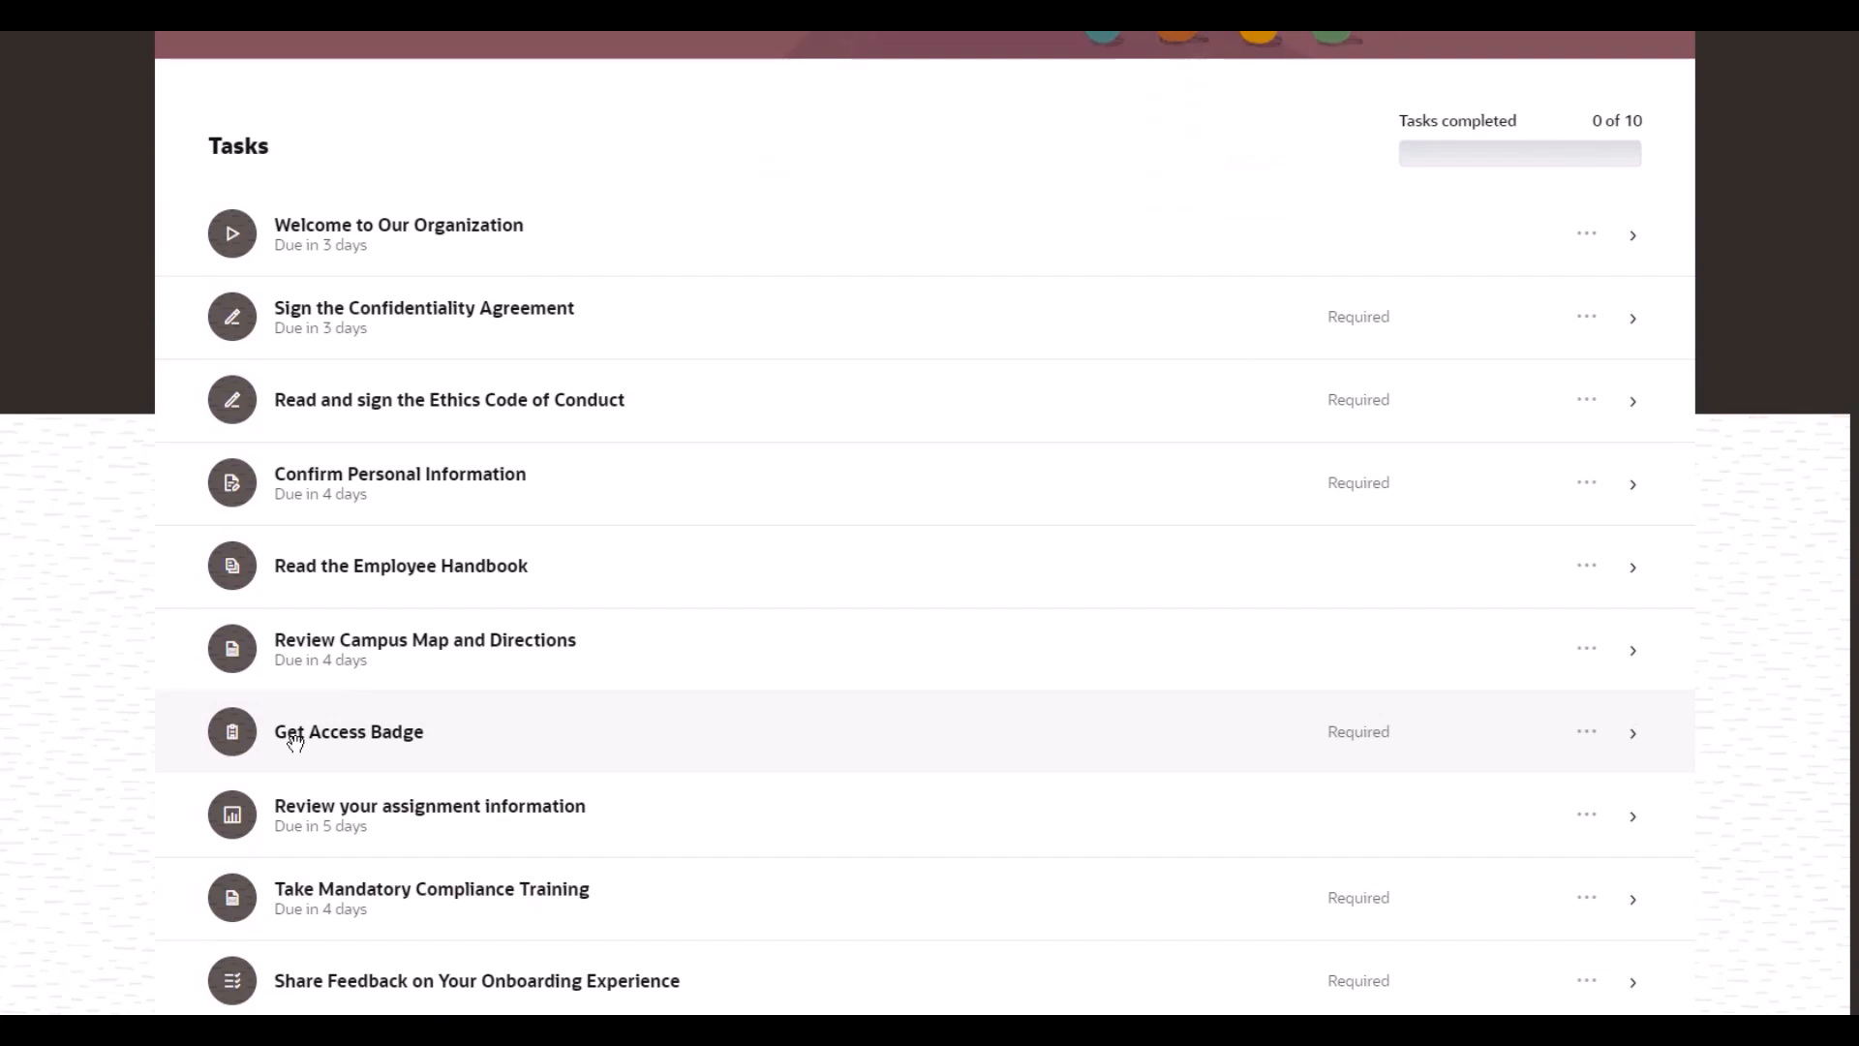
pyautogui.click(355, 733)
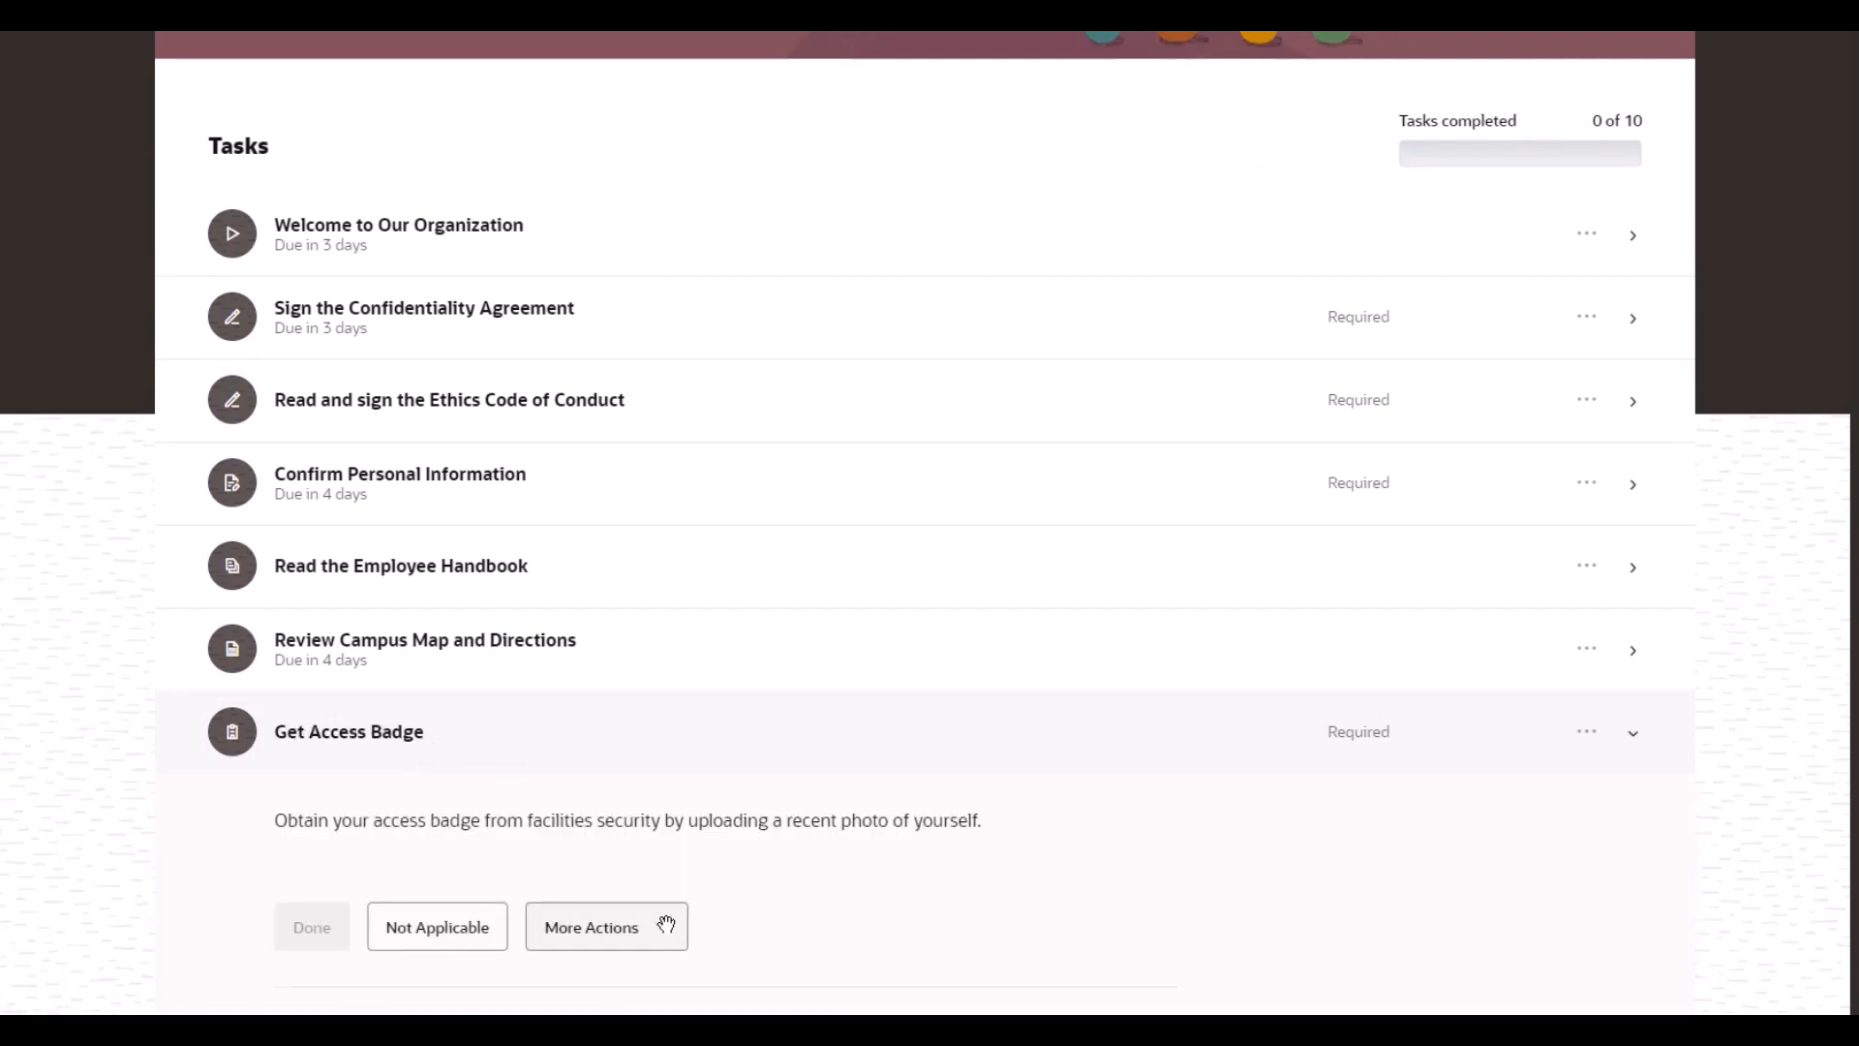
pyautogui.click(666, 923)
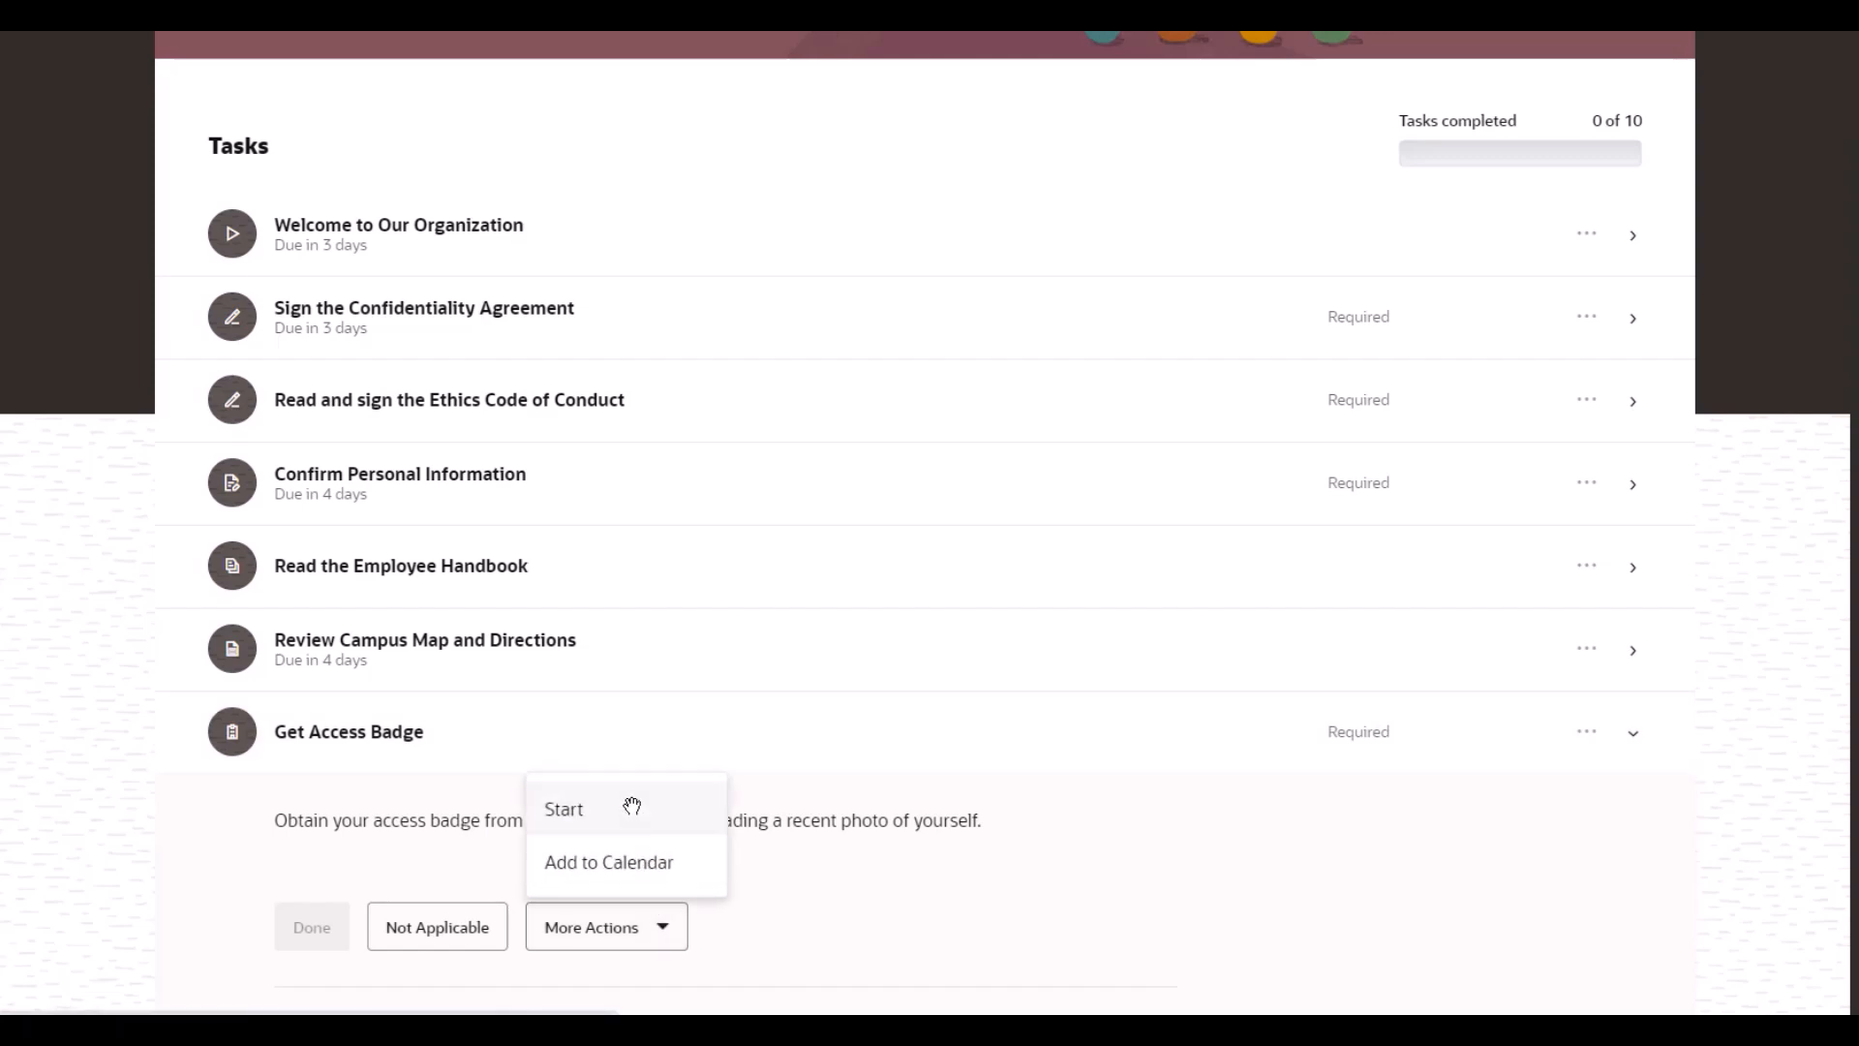
pyautogui.click(631, 806)
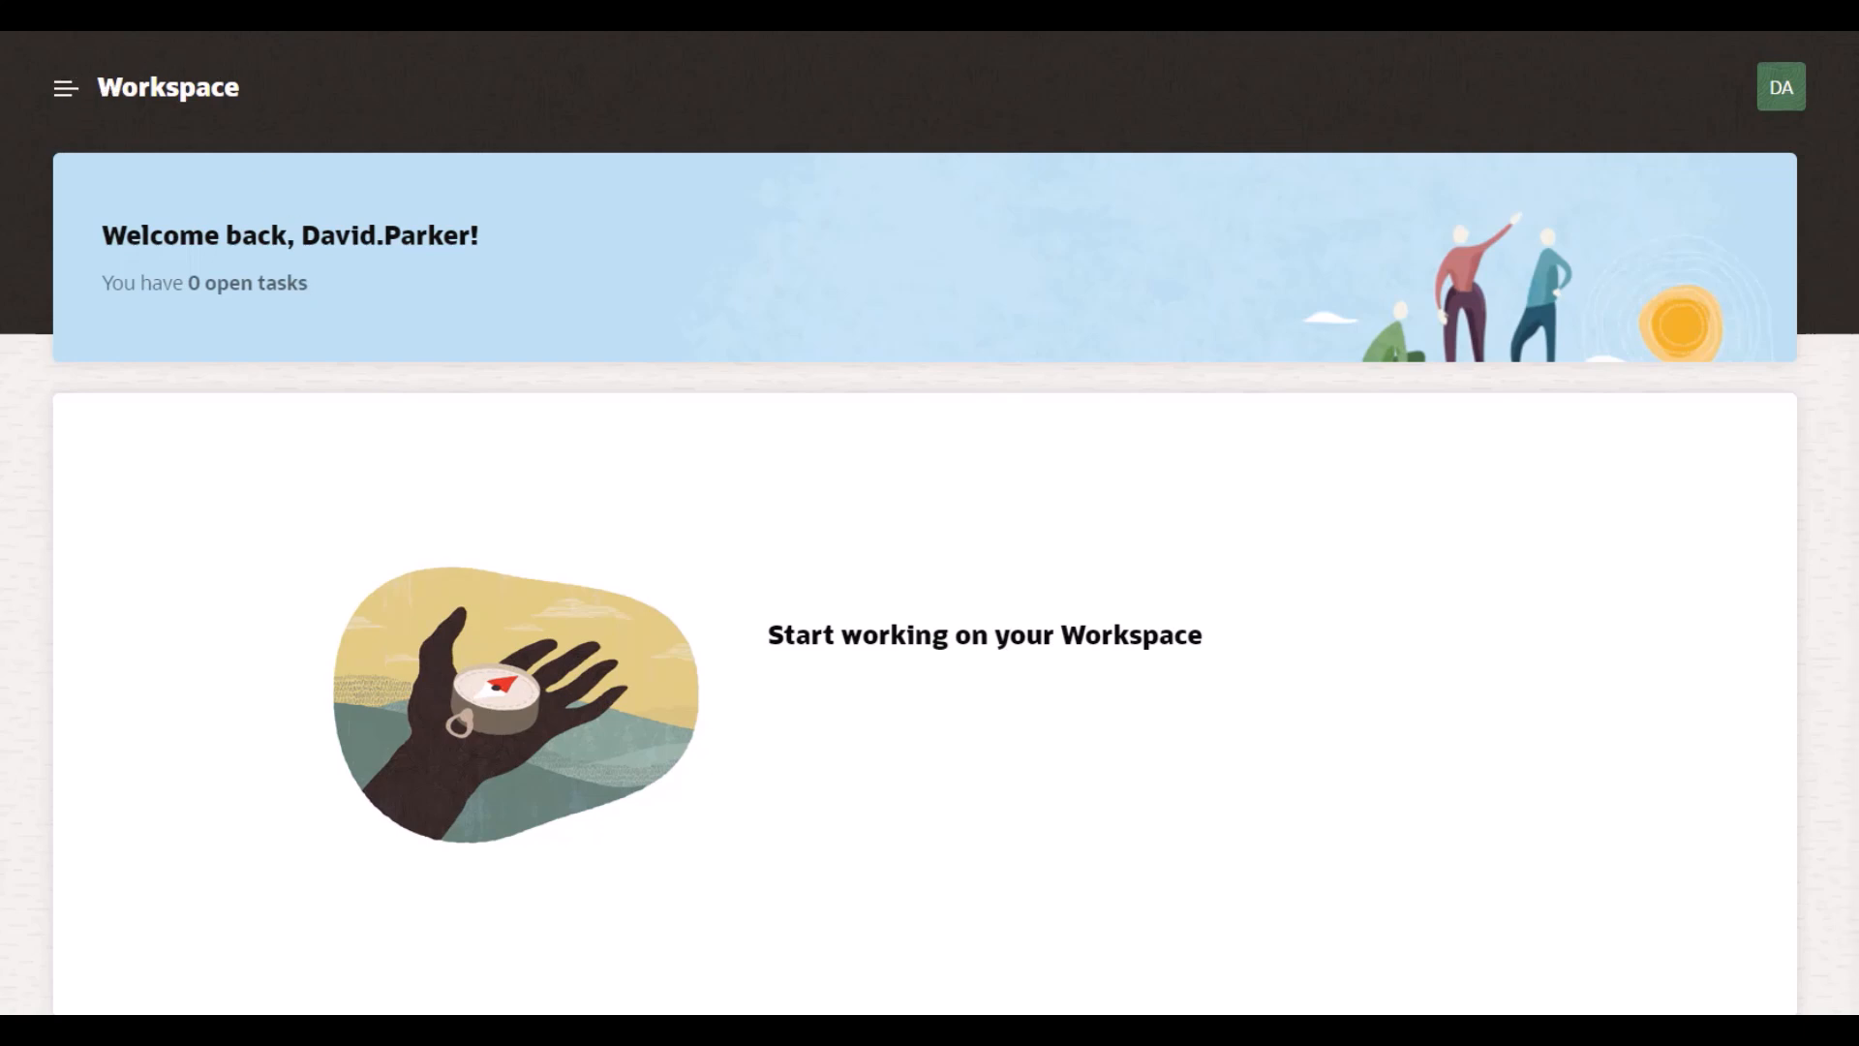
# Step: Reload the Workspace and open Review and Upload Photo with its Documents section expanded
pyautogui.press('F5')
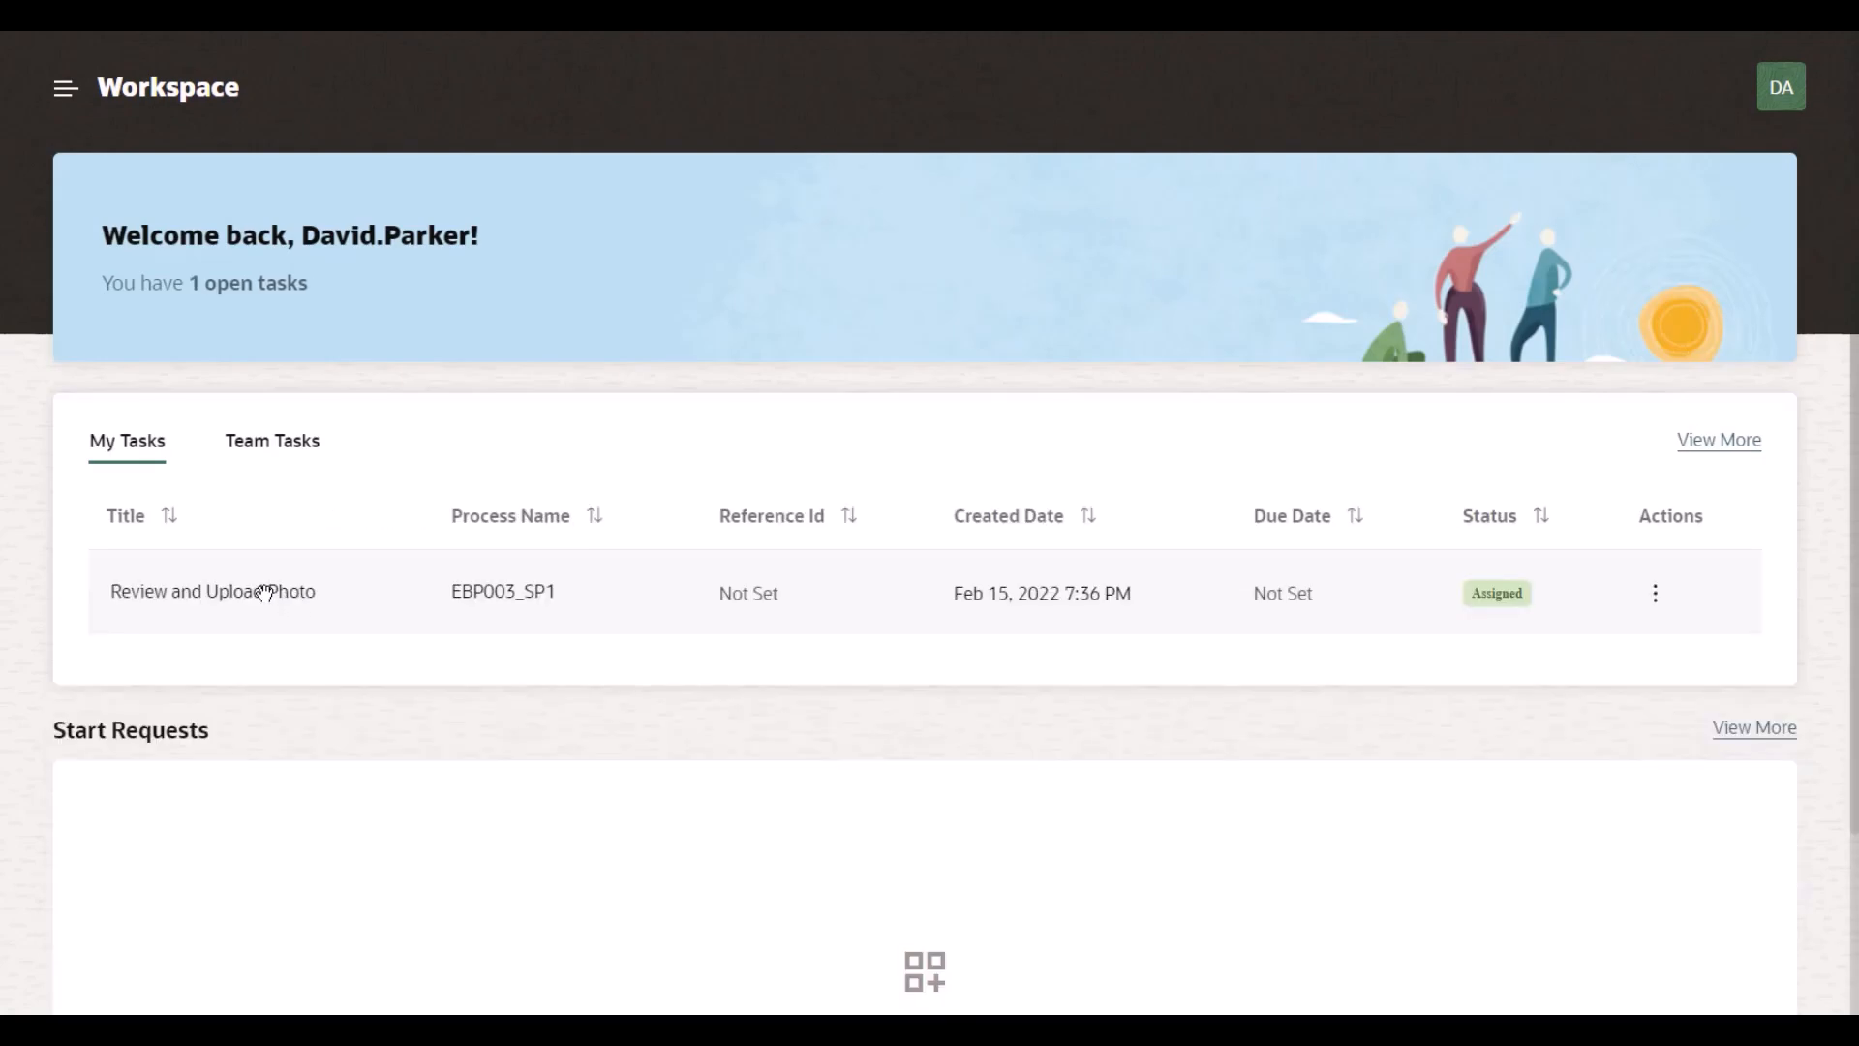
pyautogui.click(264, 593)
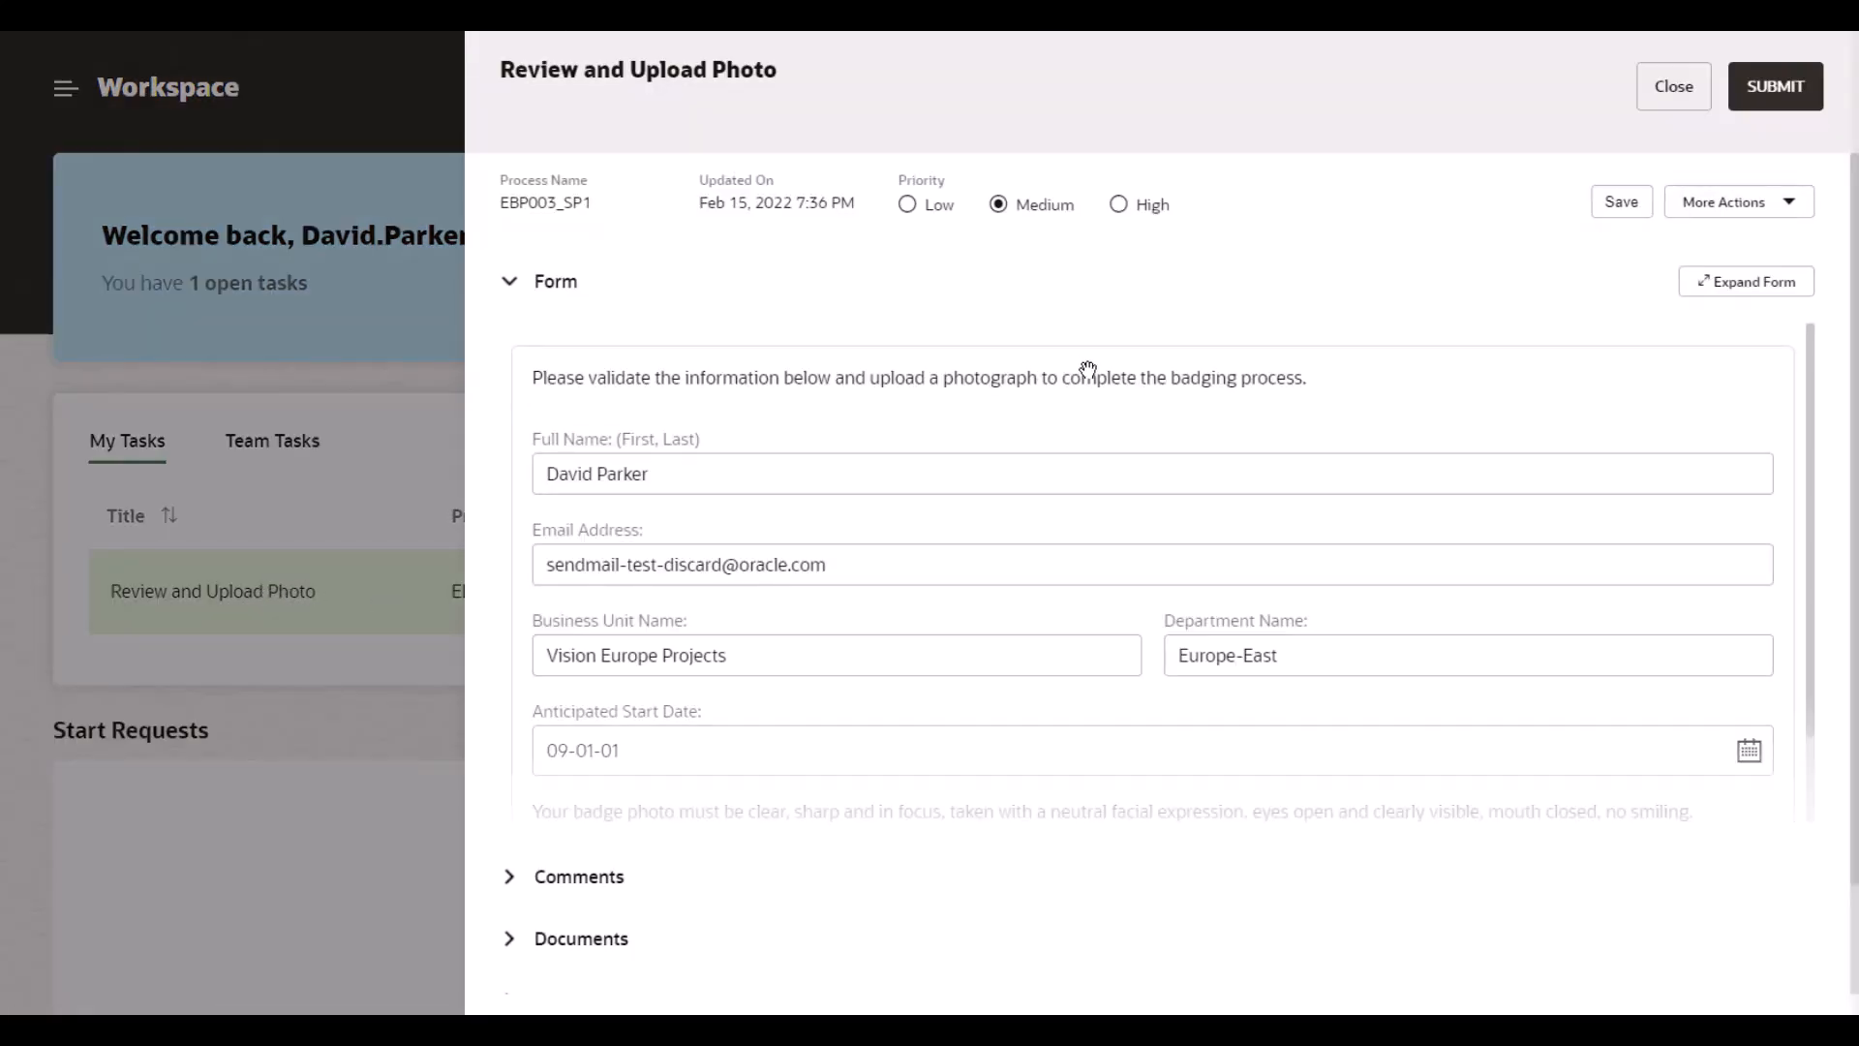
pyautogui.click(1743, 281)
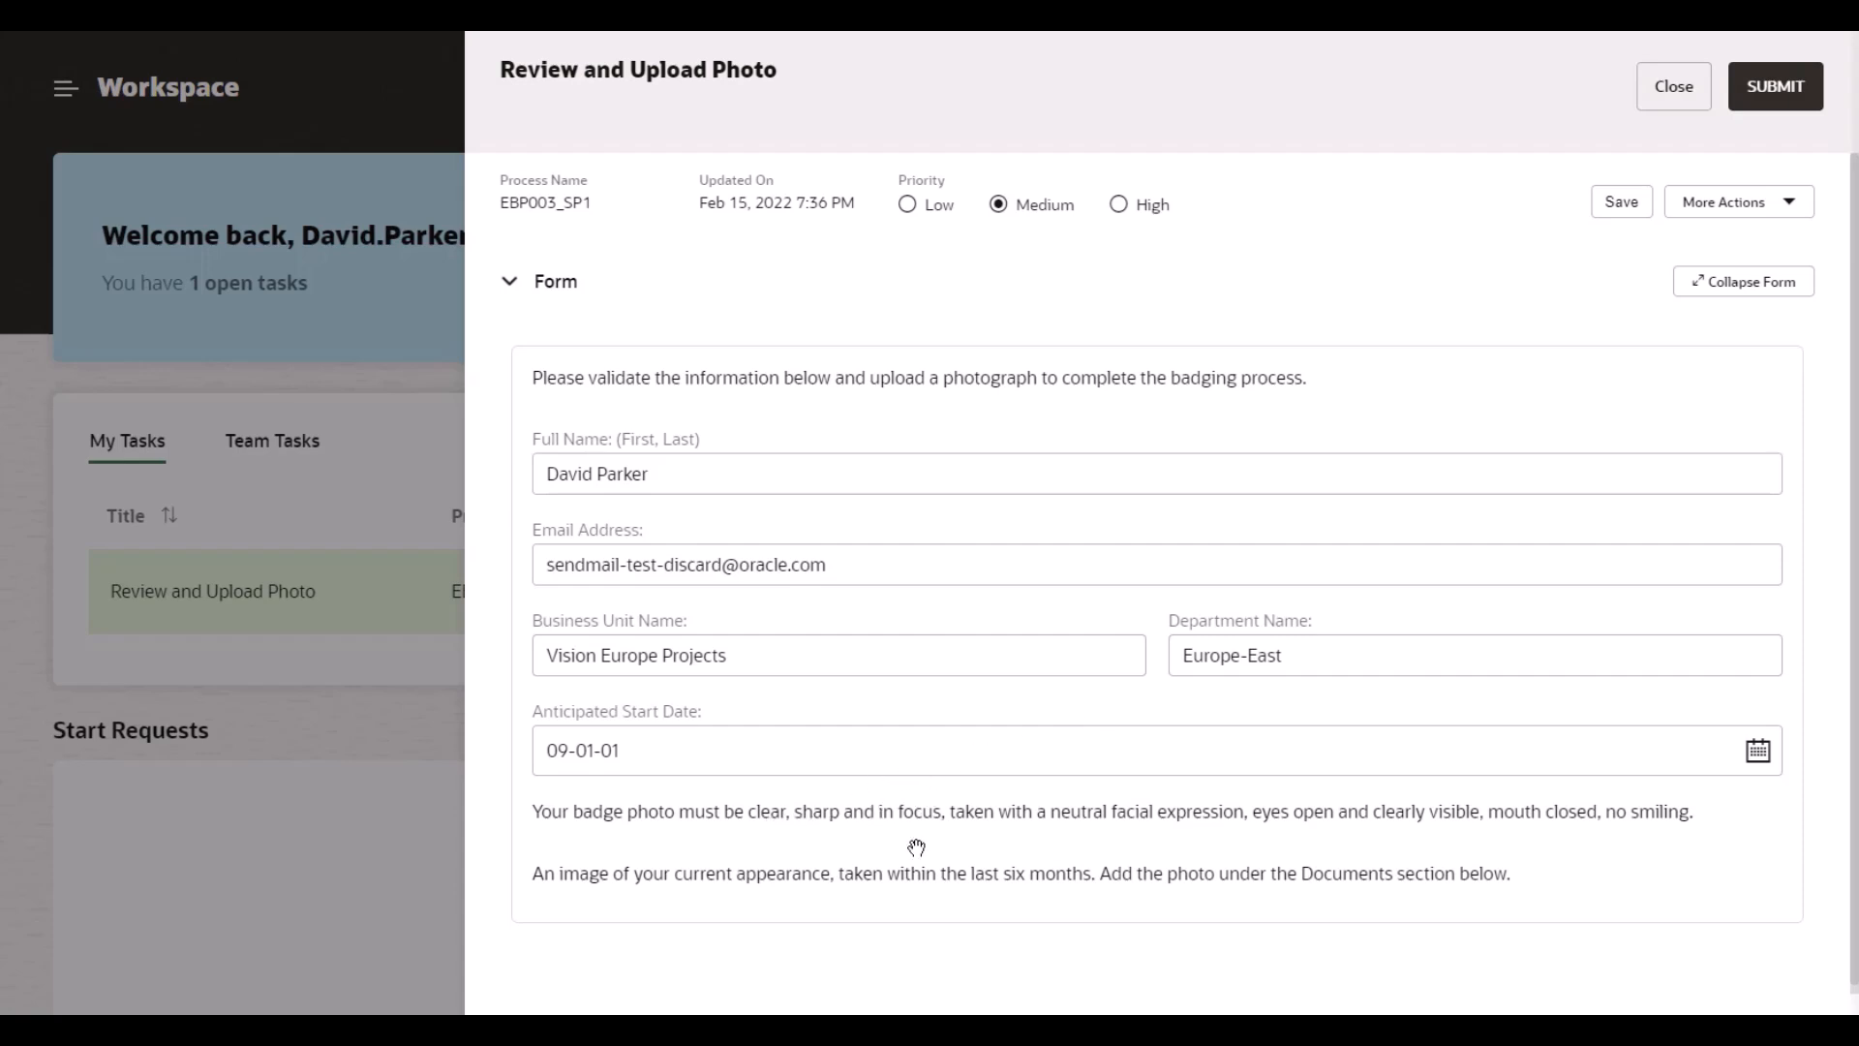
pyautogui.click(1730, 274)
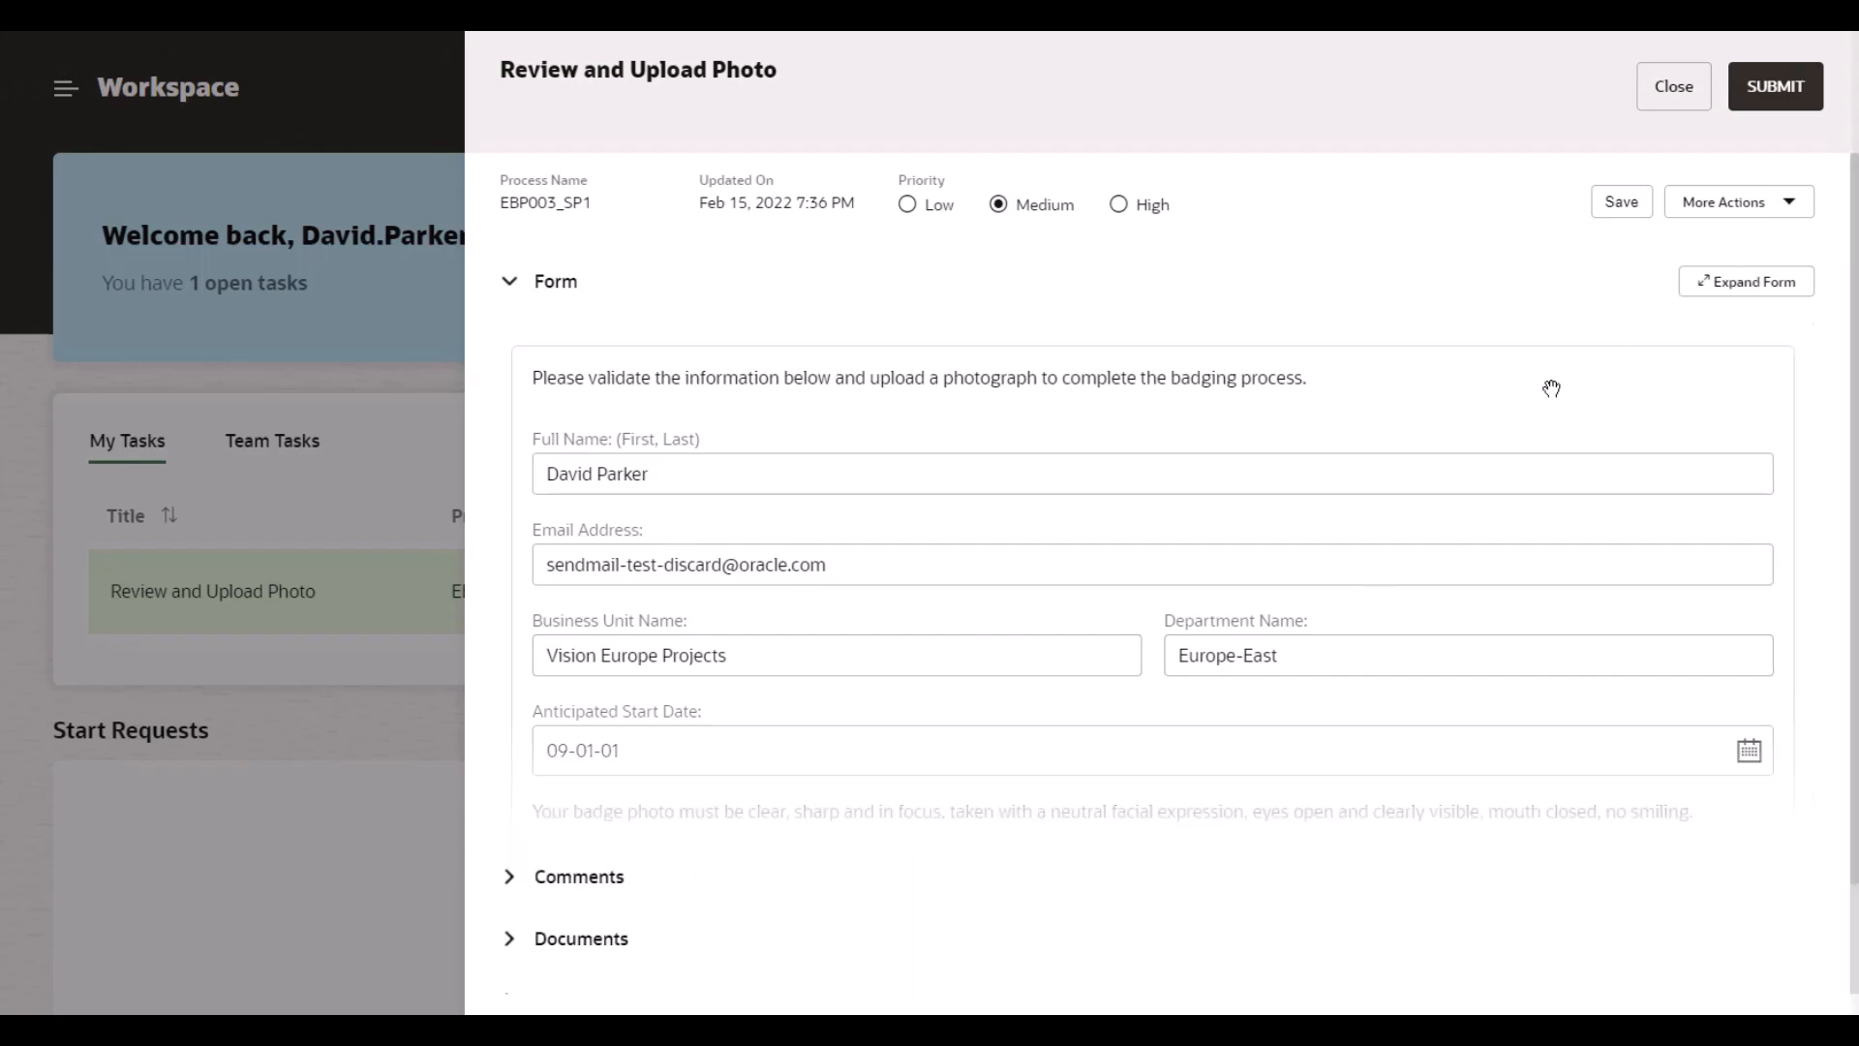
pyautogui.click(624, 938)
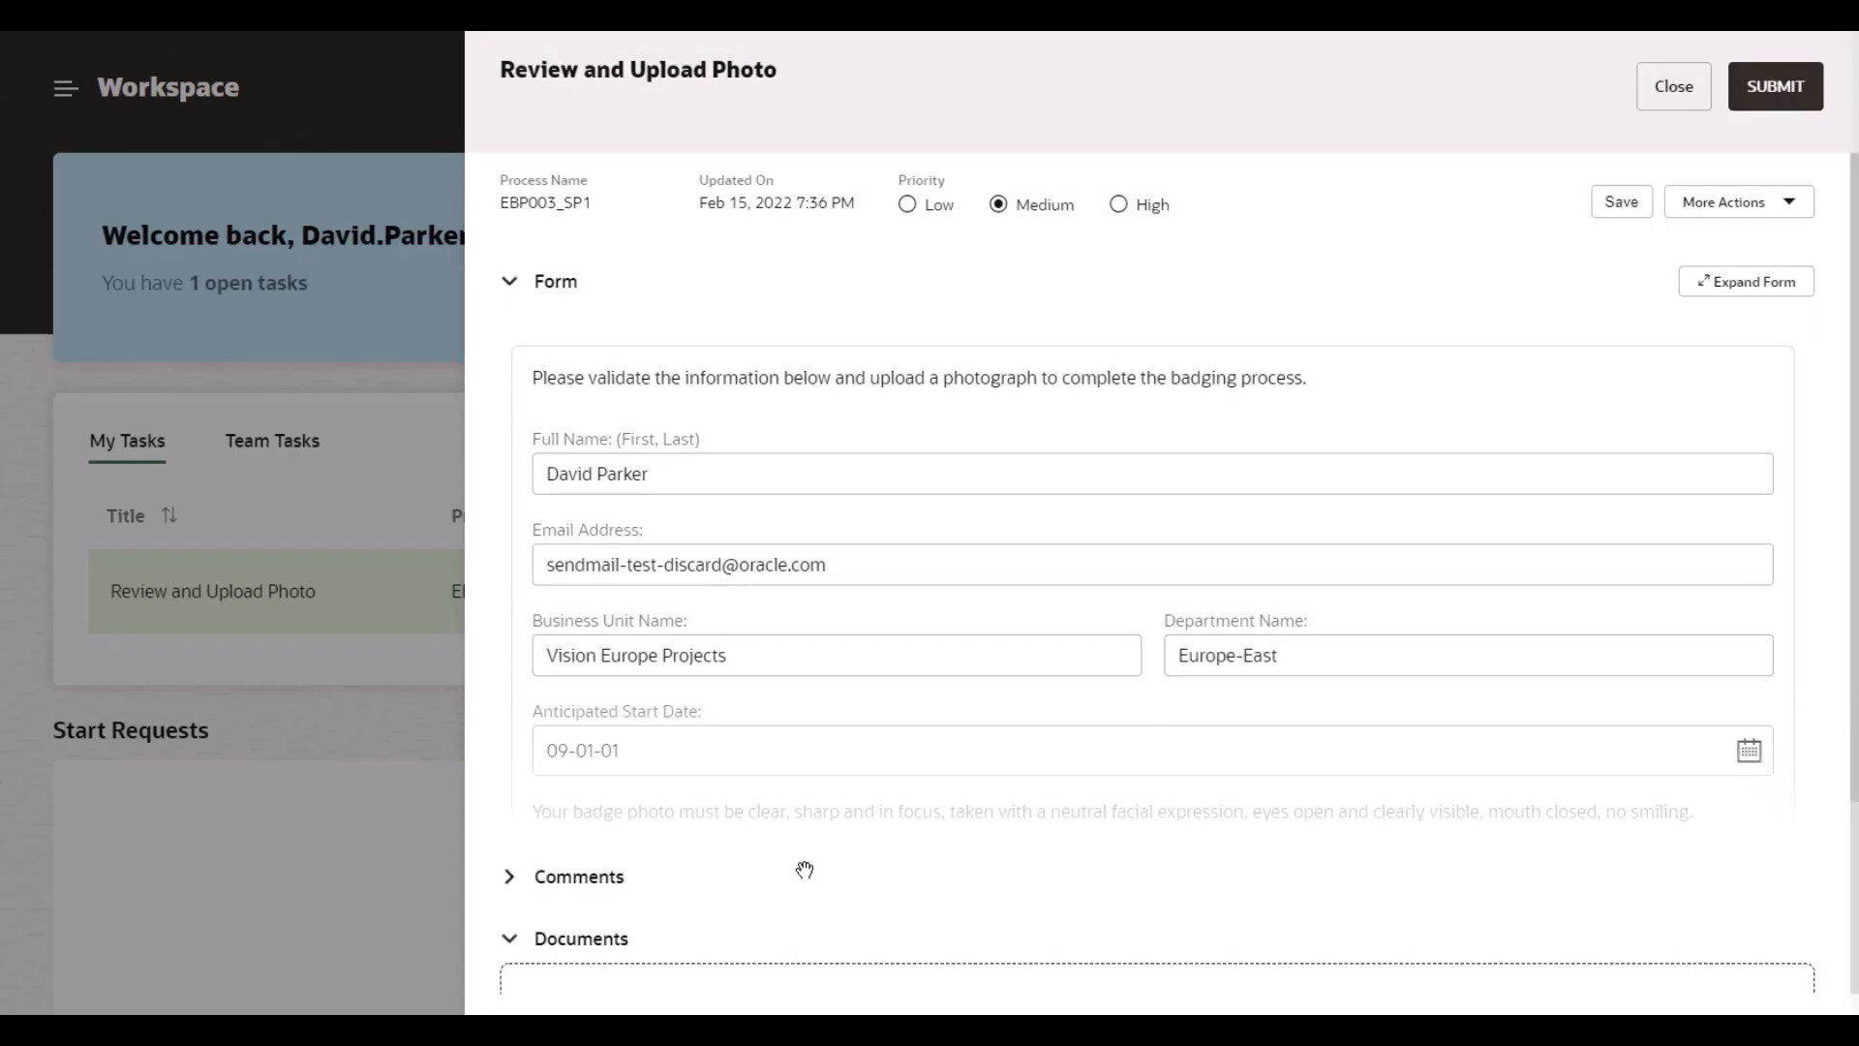
pyautogui.scroll(-3, 803, 871)
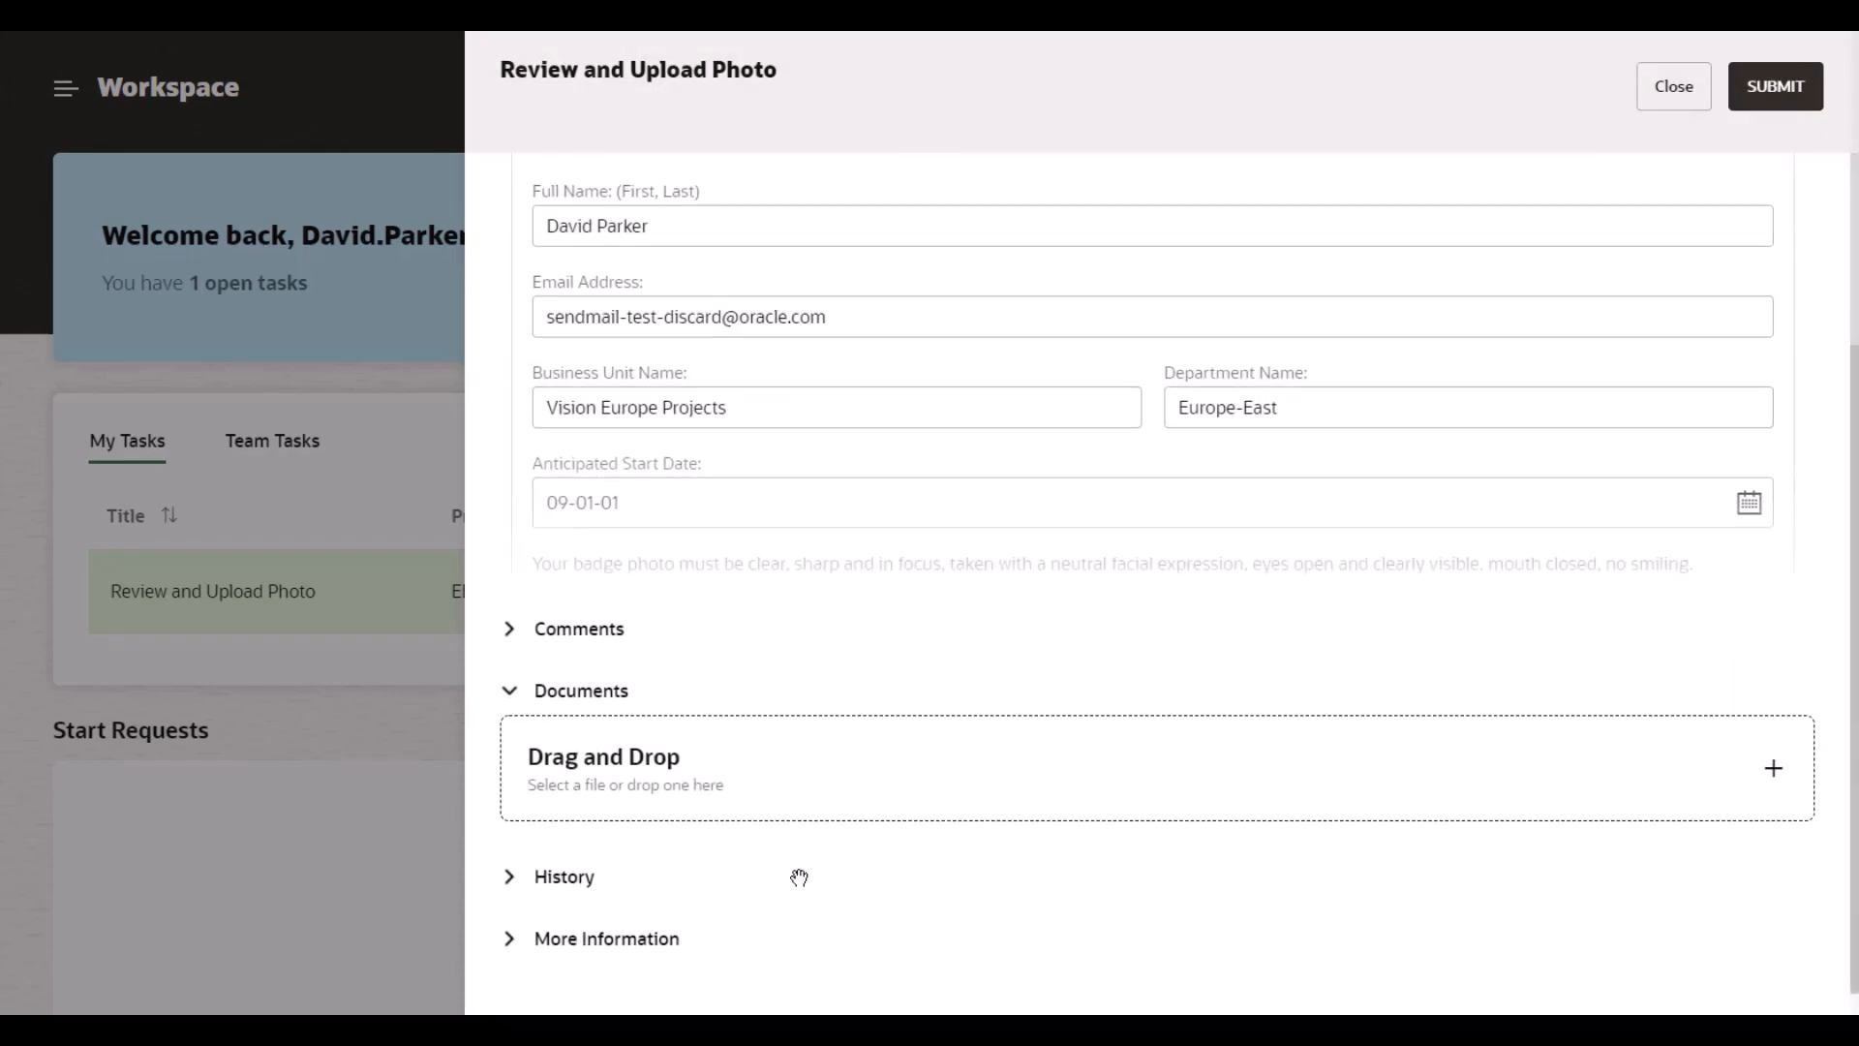
# Step: Attach the new hire's .jpg badge photo to Review and Upload Photo and submit the task
pyautogui.click(610, 761)
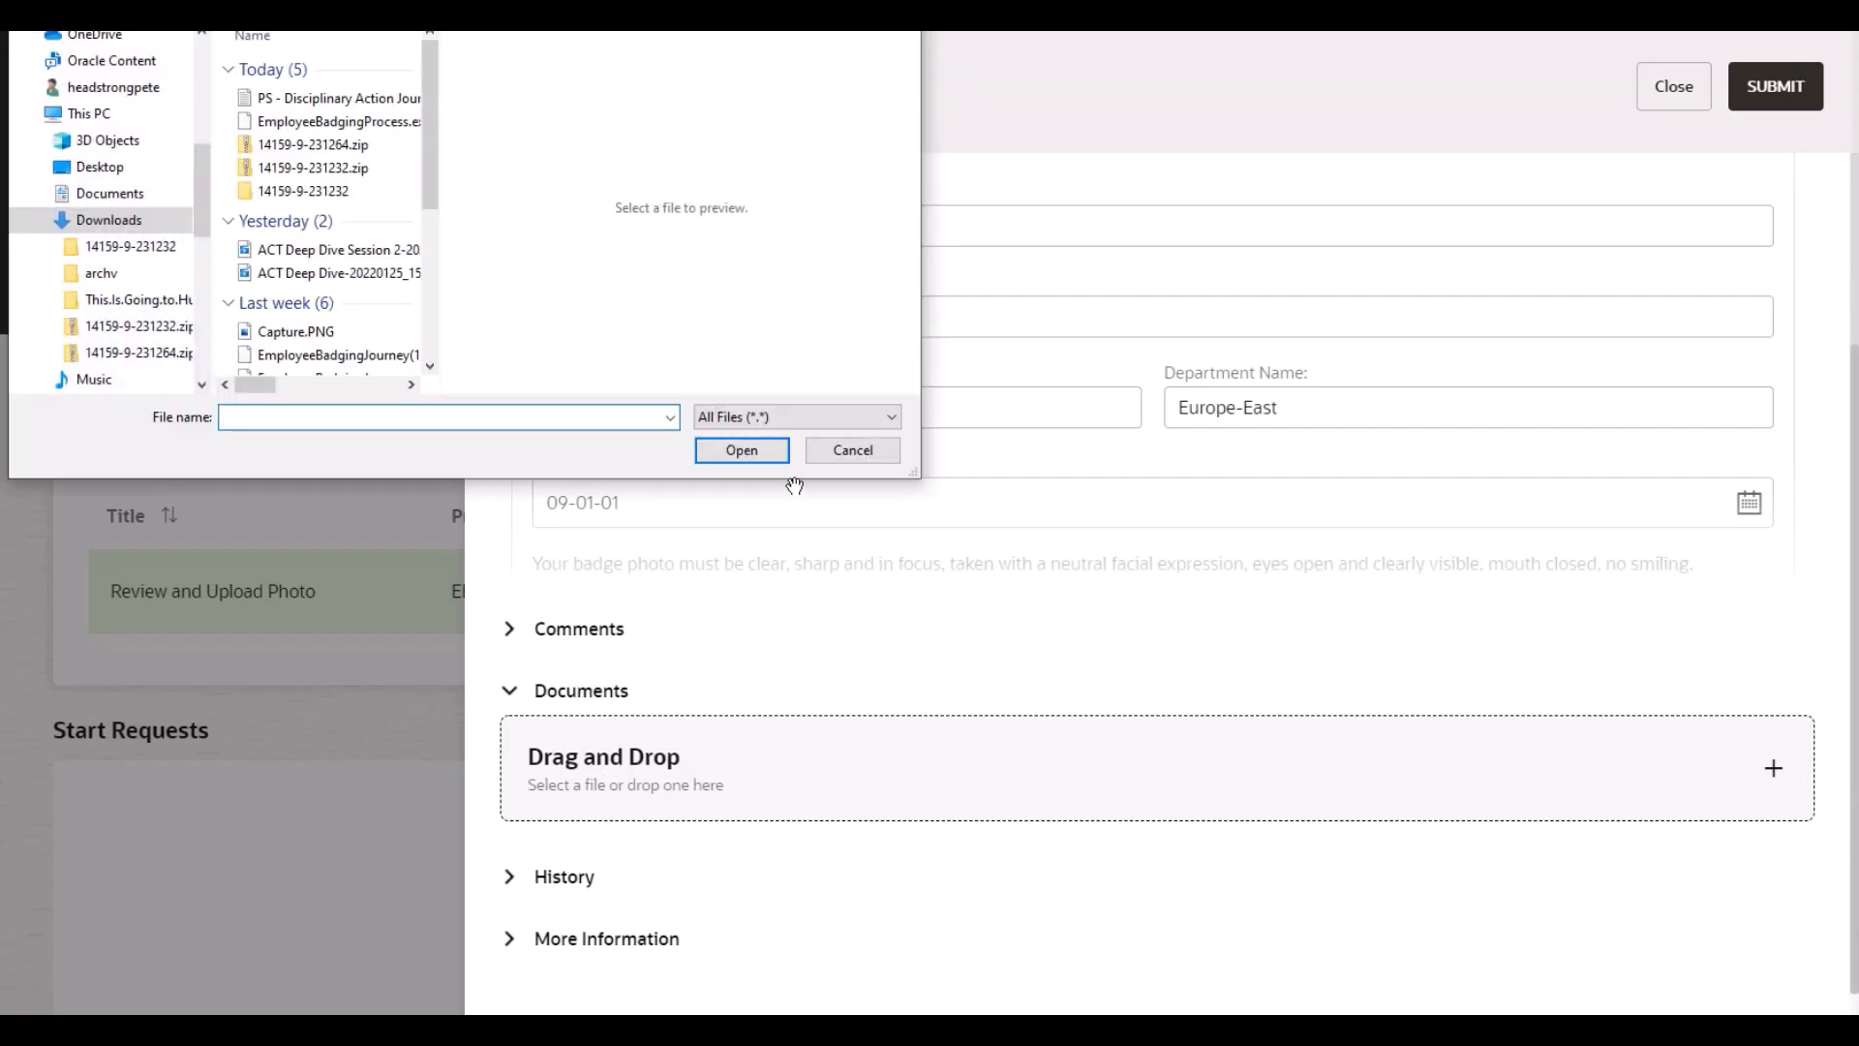
pyautogui.scroll(-1, 302, 336)
pyautogui.click(302, 339)
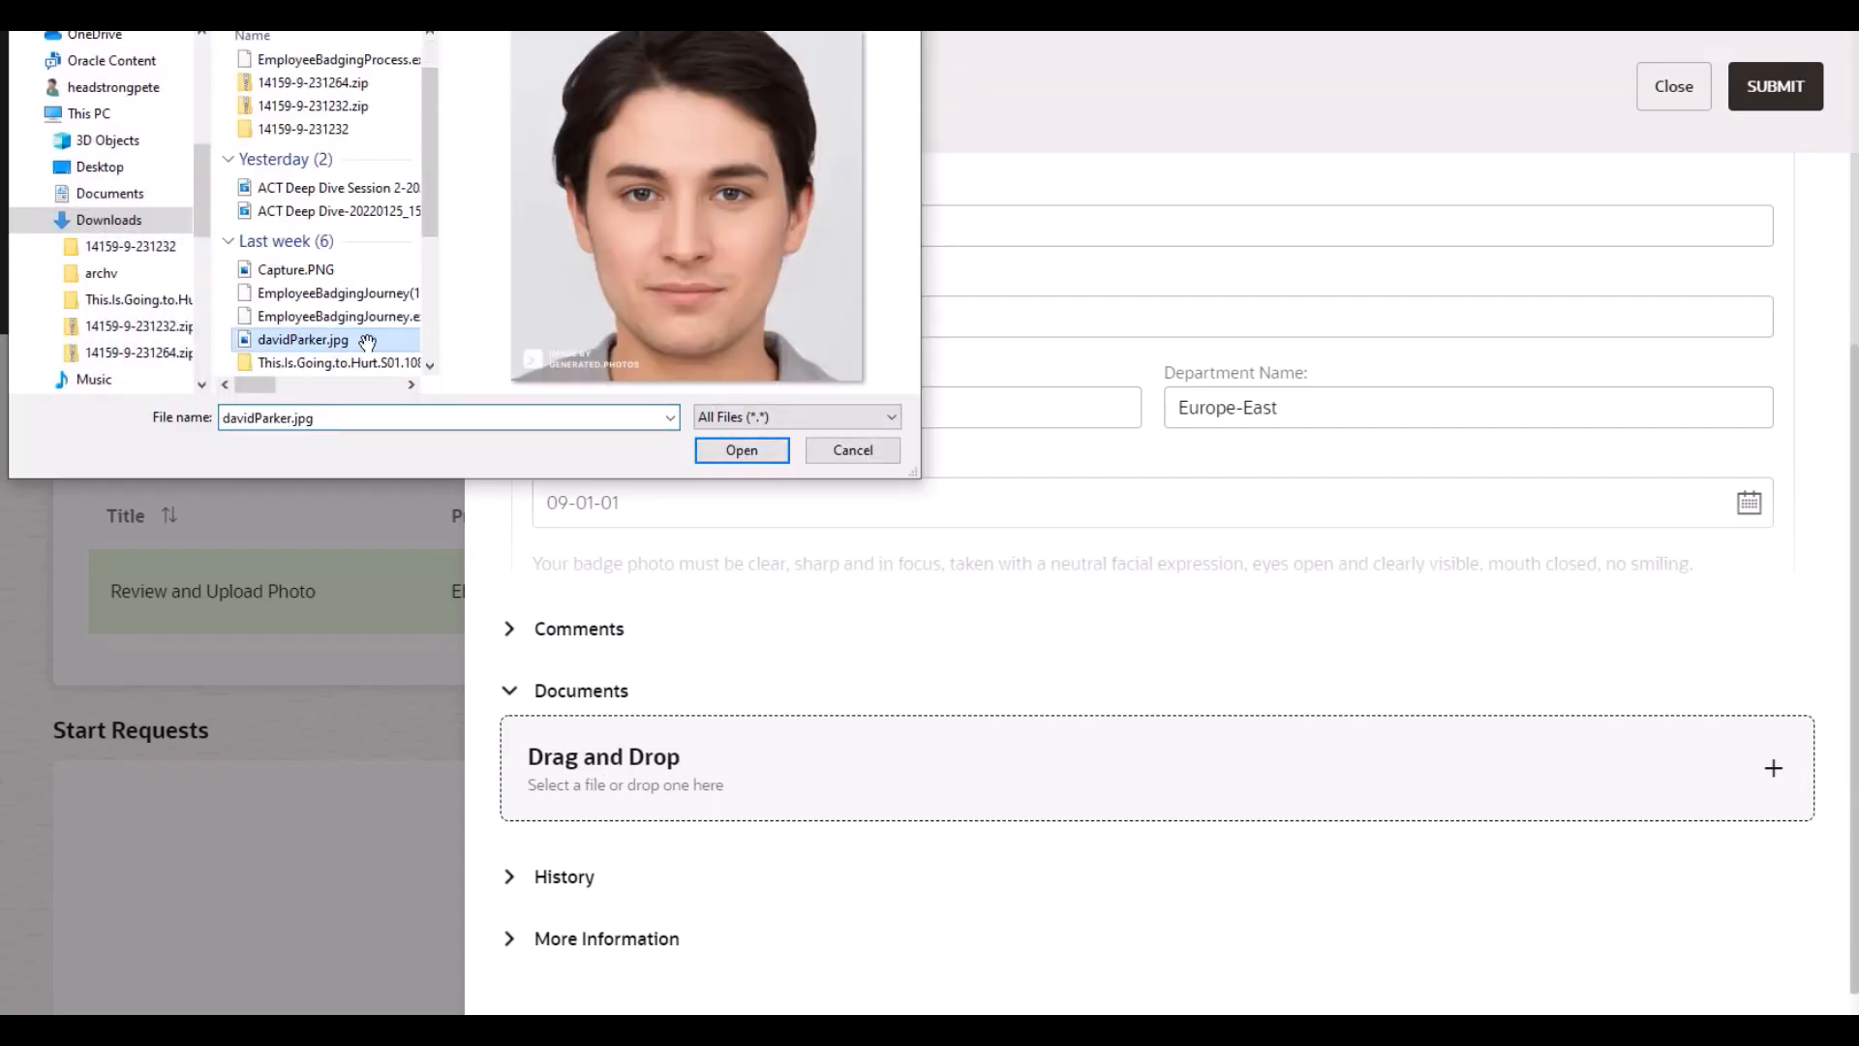
pyautogui.click(730, 451)
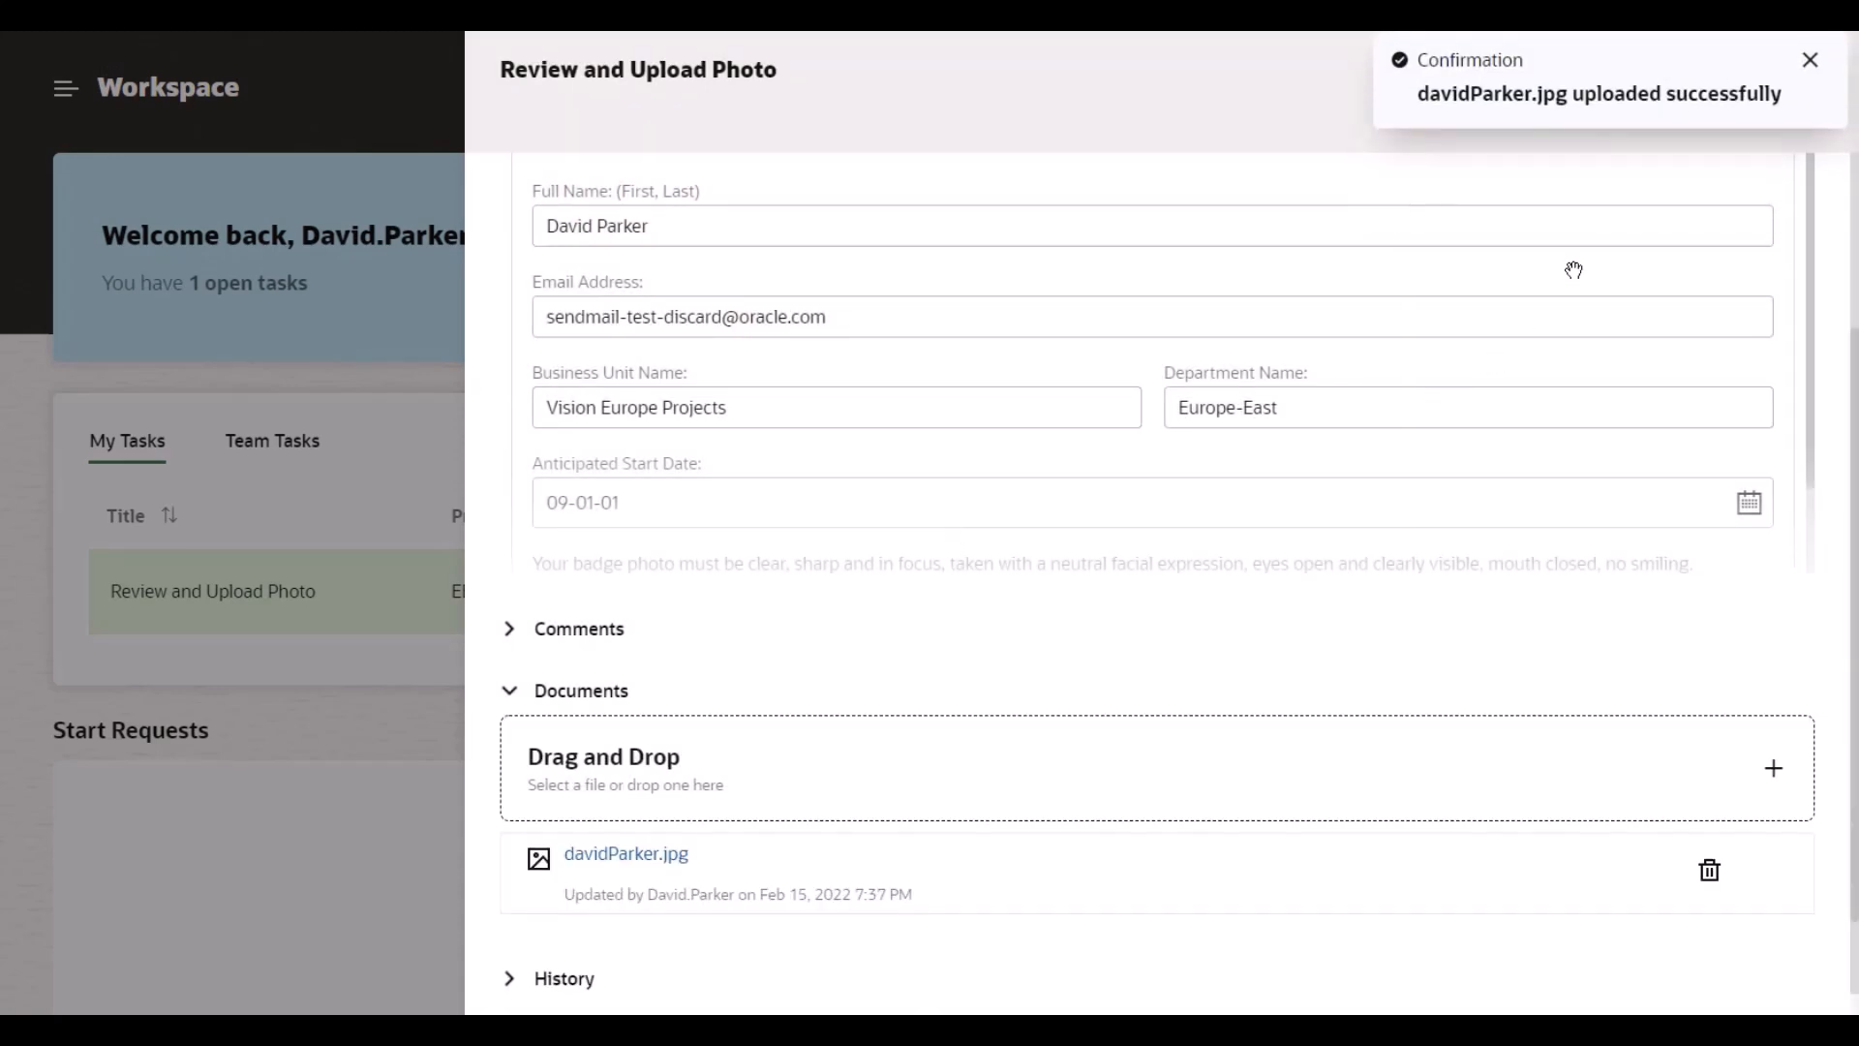
pyautogui.click(1806, 62)
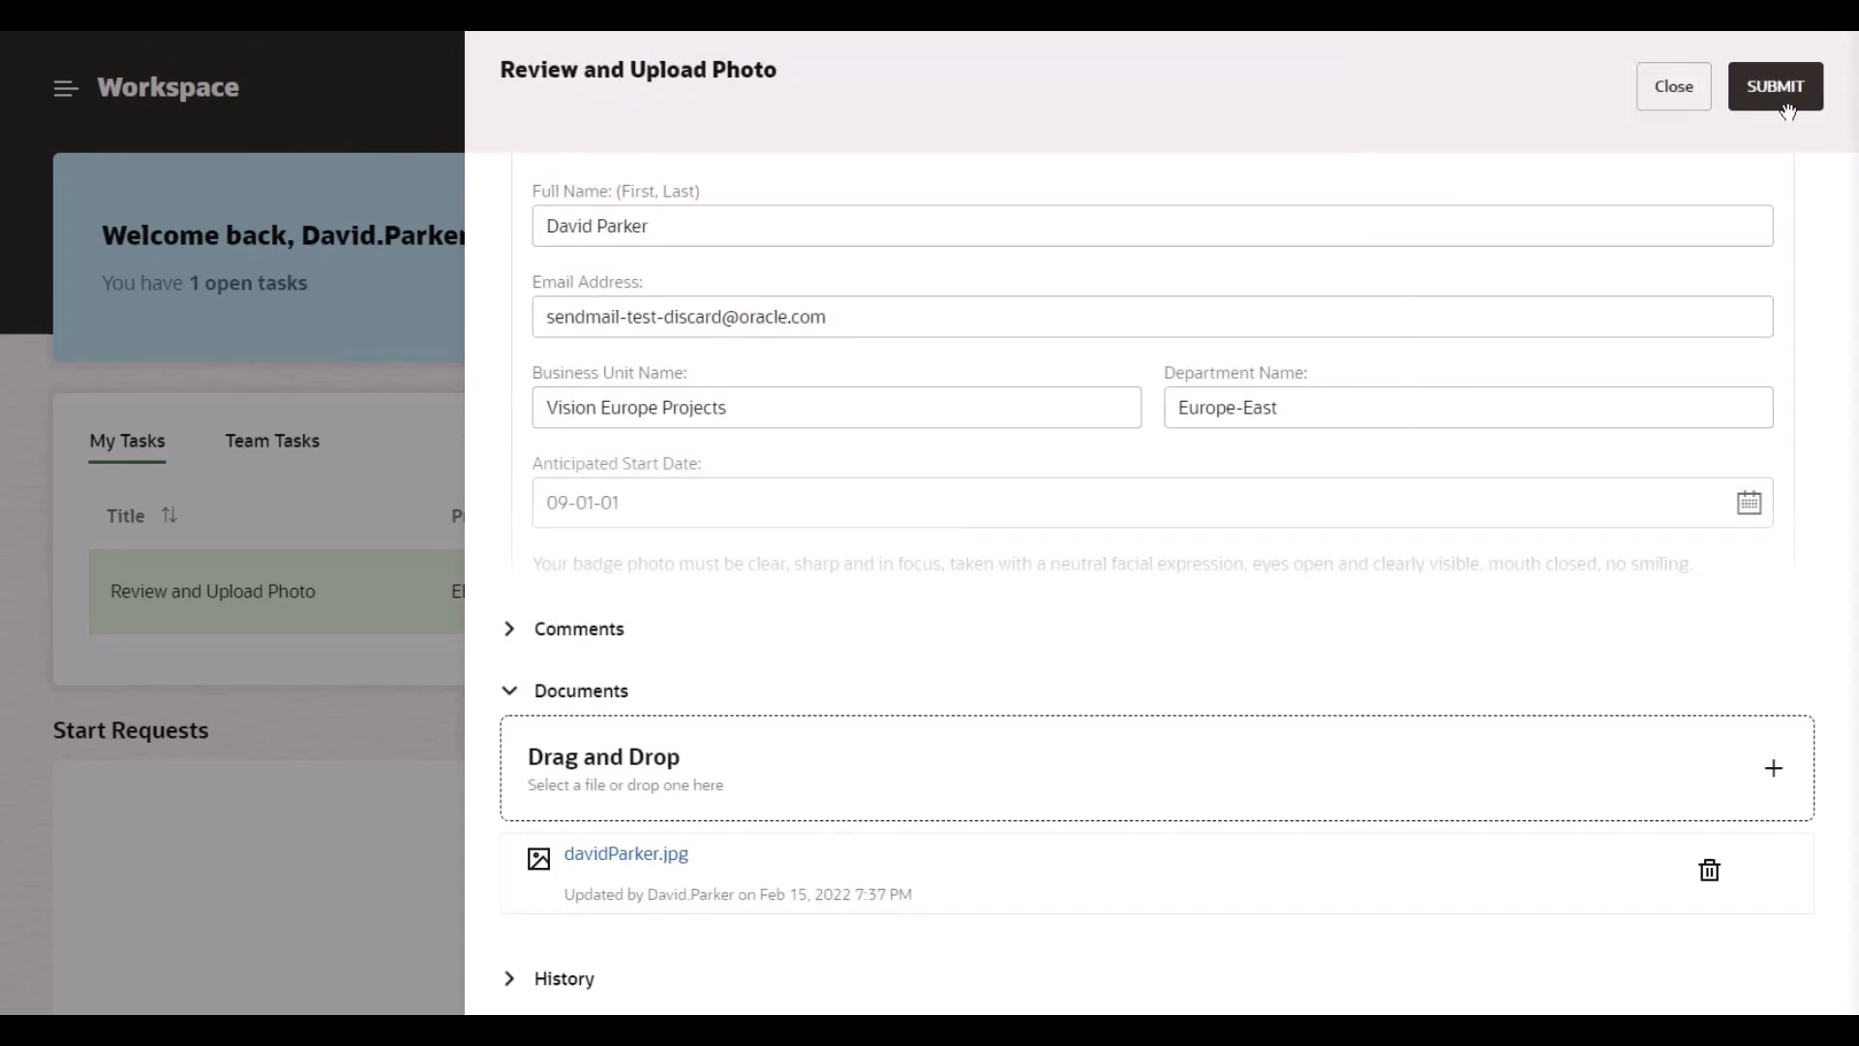
pyautogui.click(1769, 82)
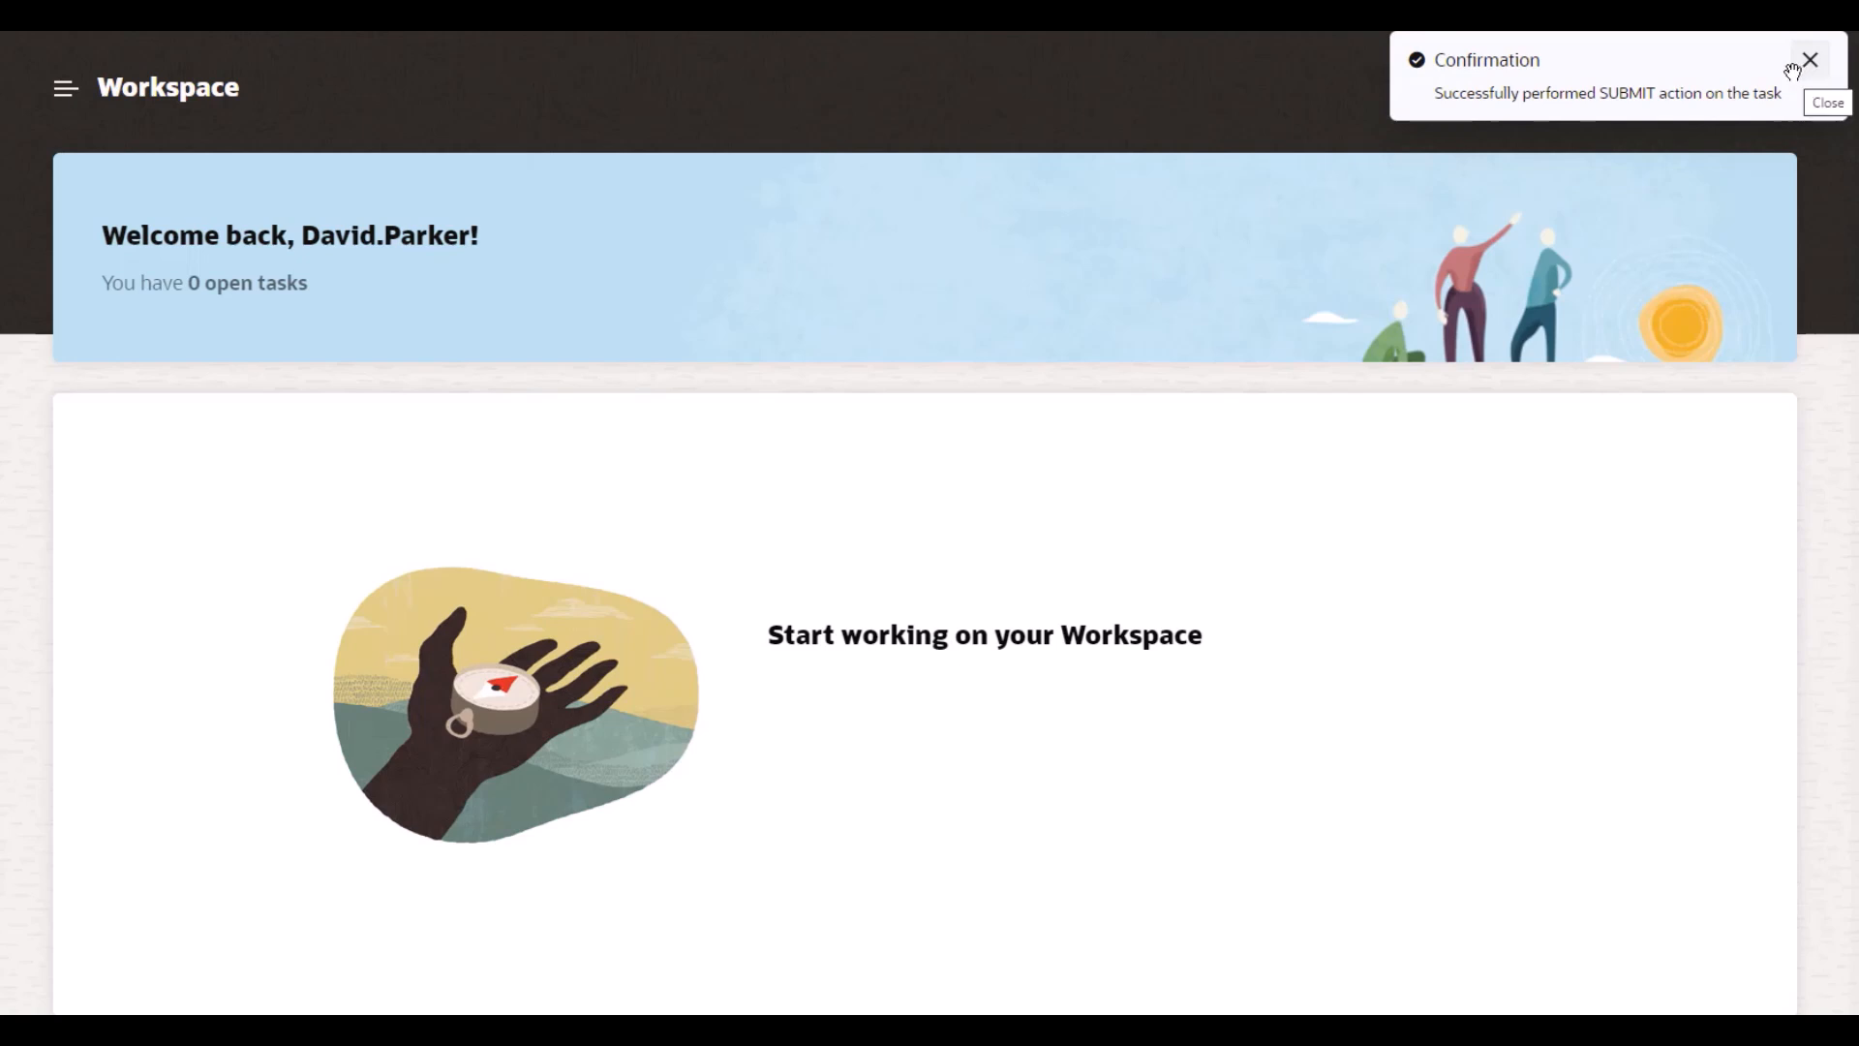
# Step: Open the Grant Bradge Access Privileges task from the Team Tasks list
pyautogui.click(1792, 74)
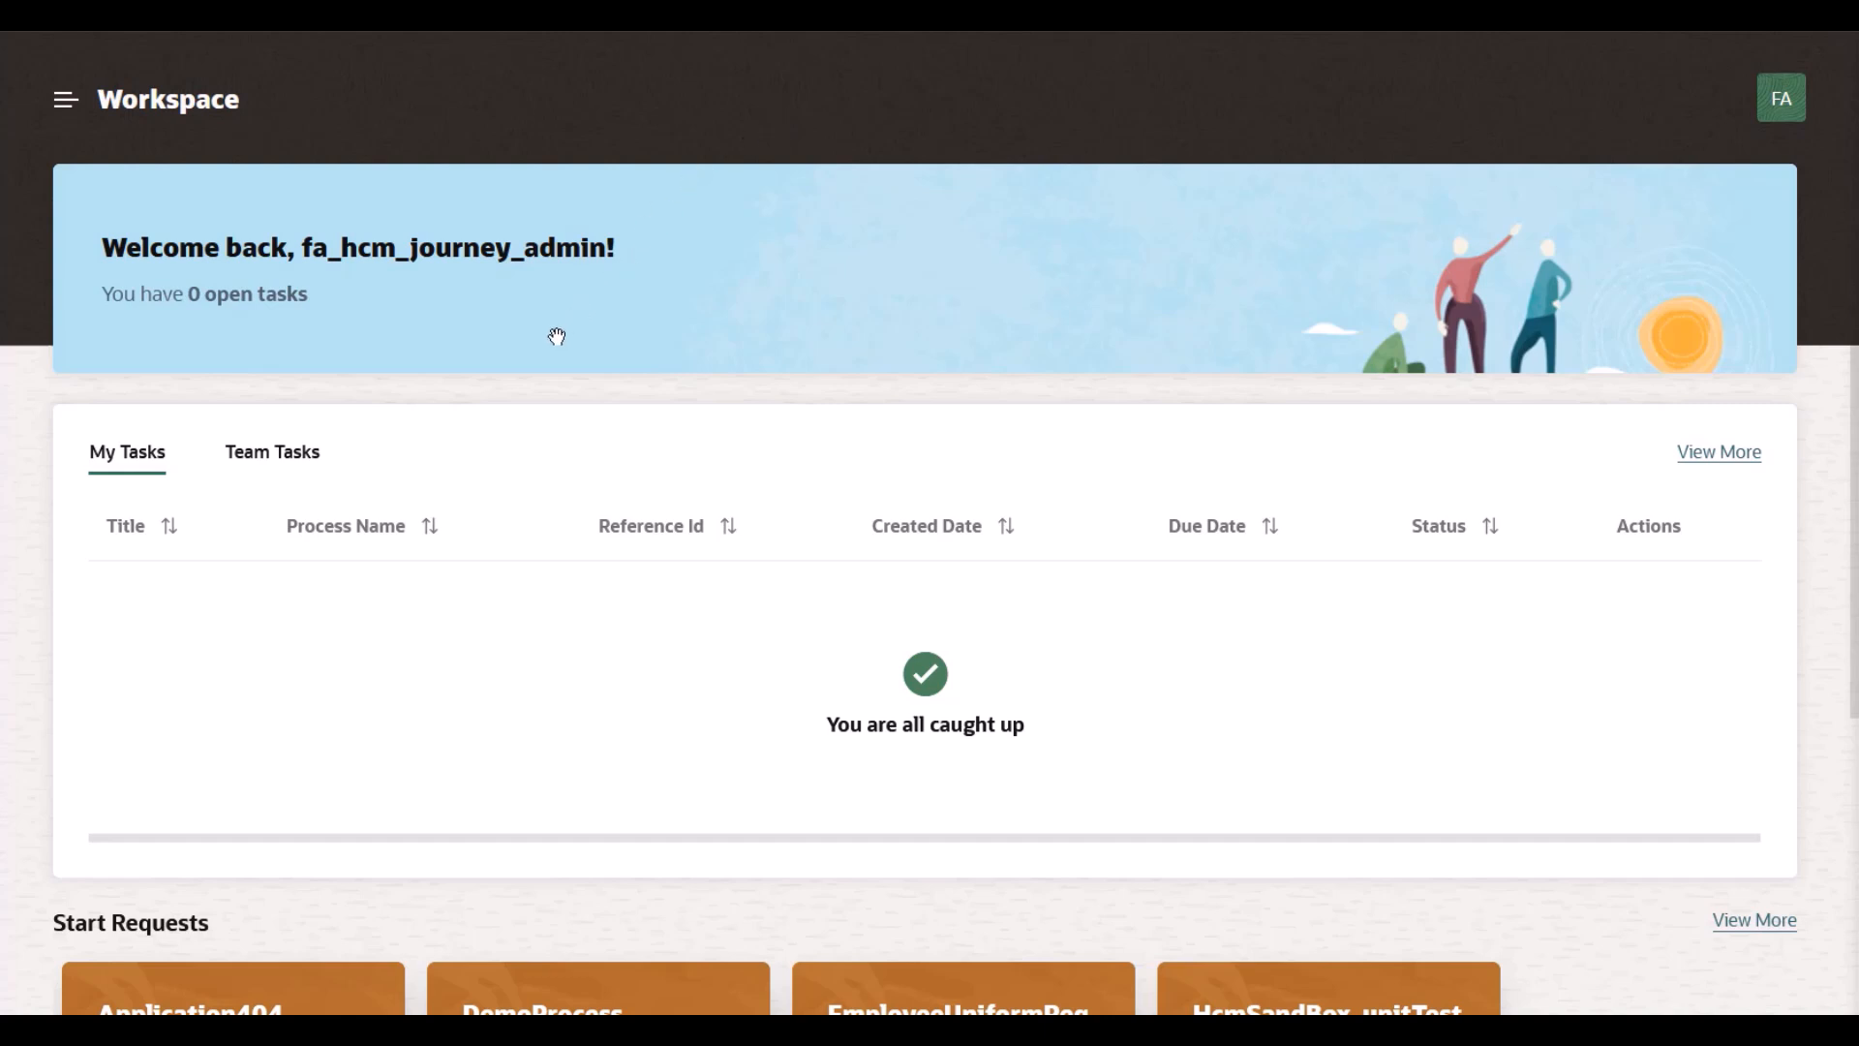
pyautogui.click(274, 449)
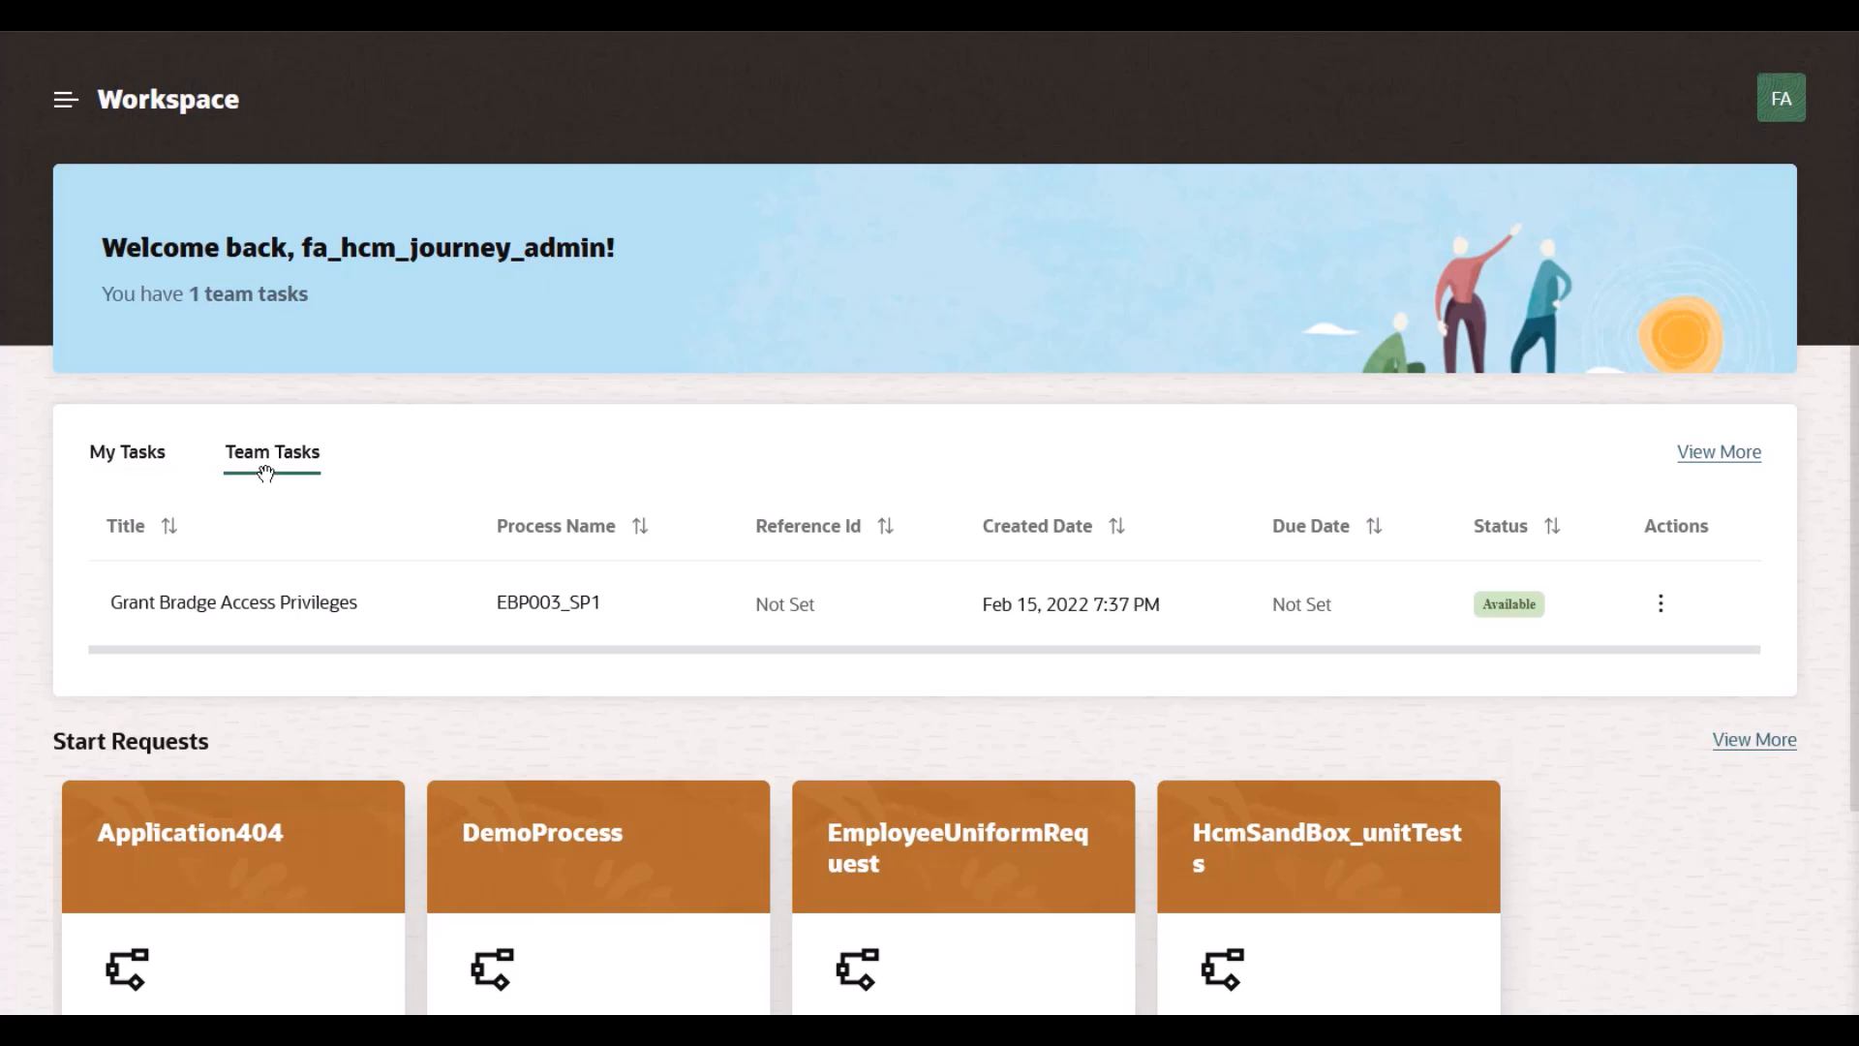
pyautogui.click(231, 604)
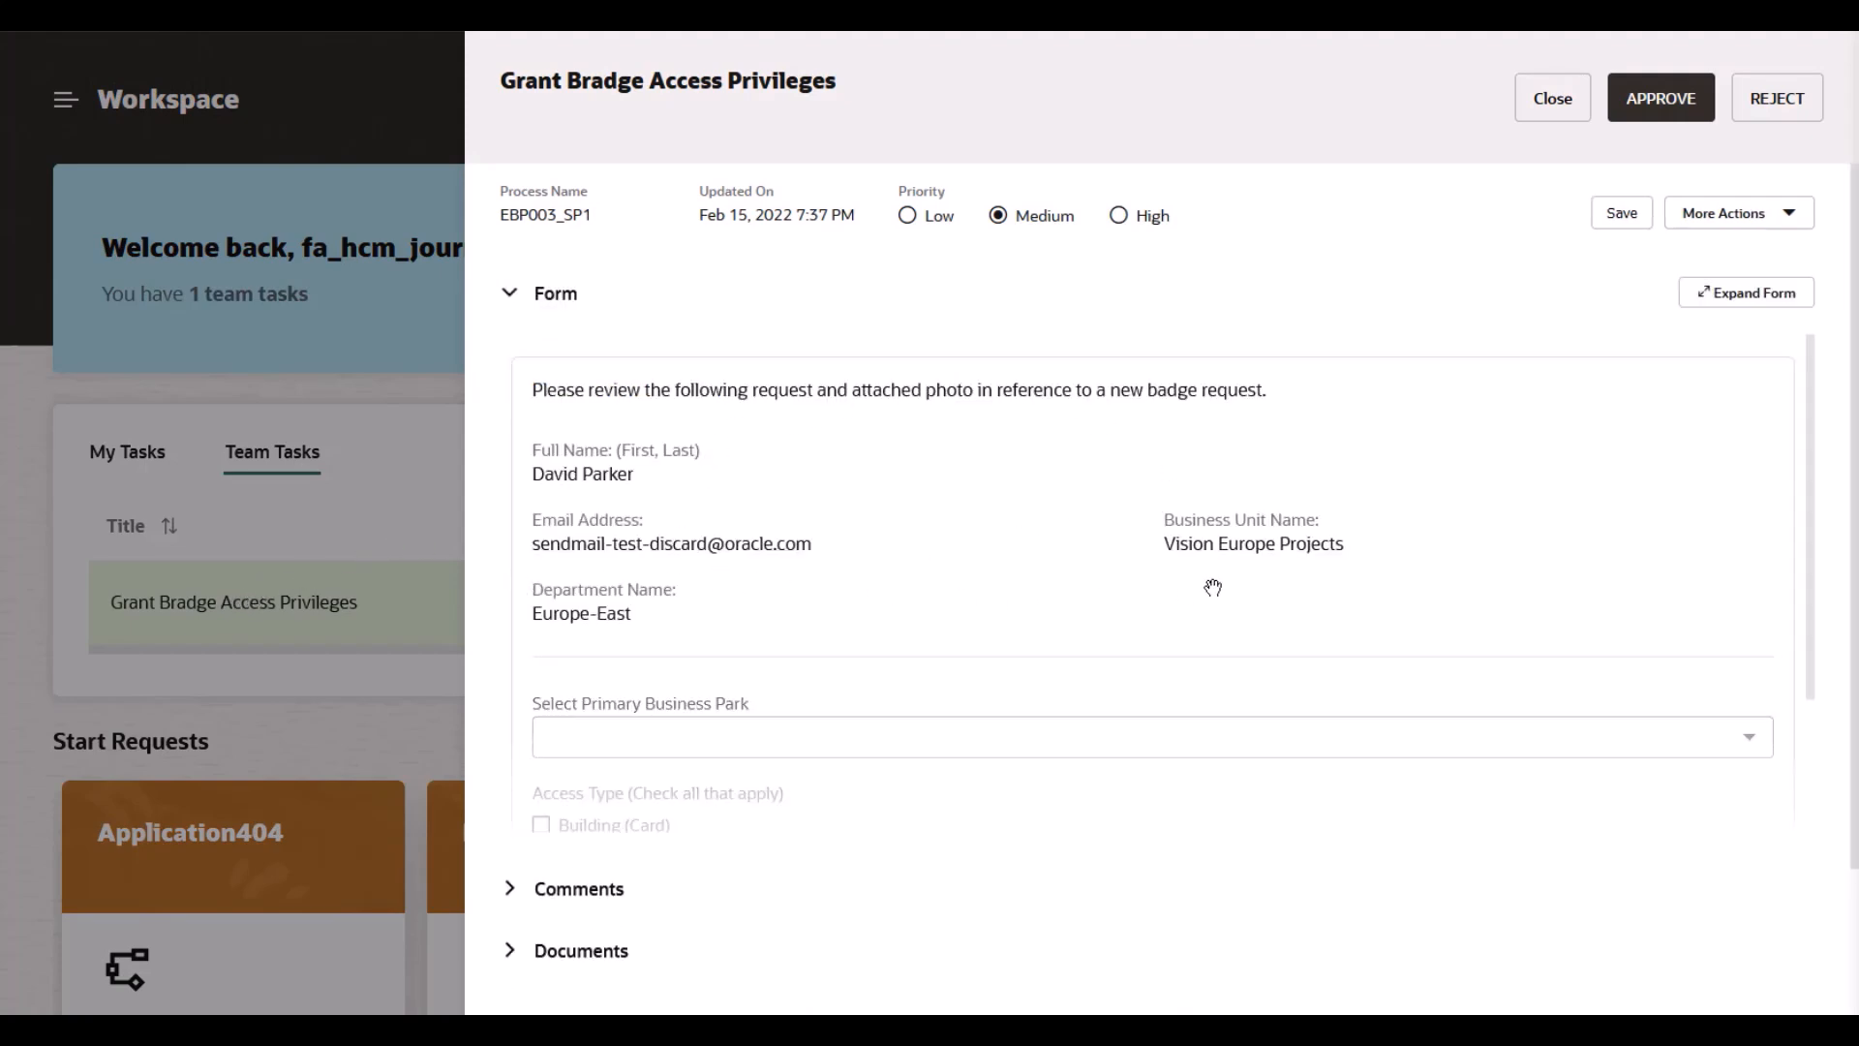
# Step: Choose Silent Coyote Cinema as business park and tick Building (Card) and Parking (Card + Remote Control)
pyautogui.click(1727, 293)
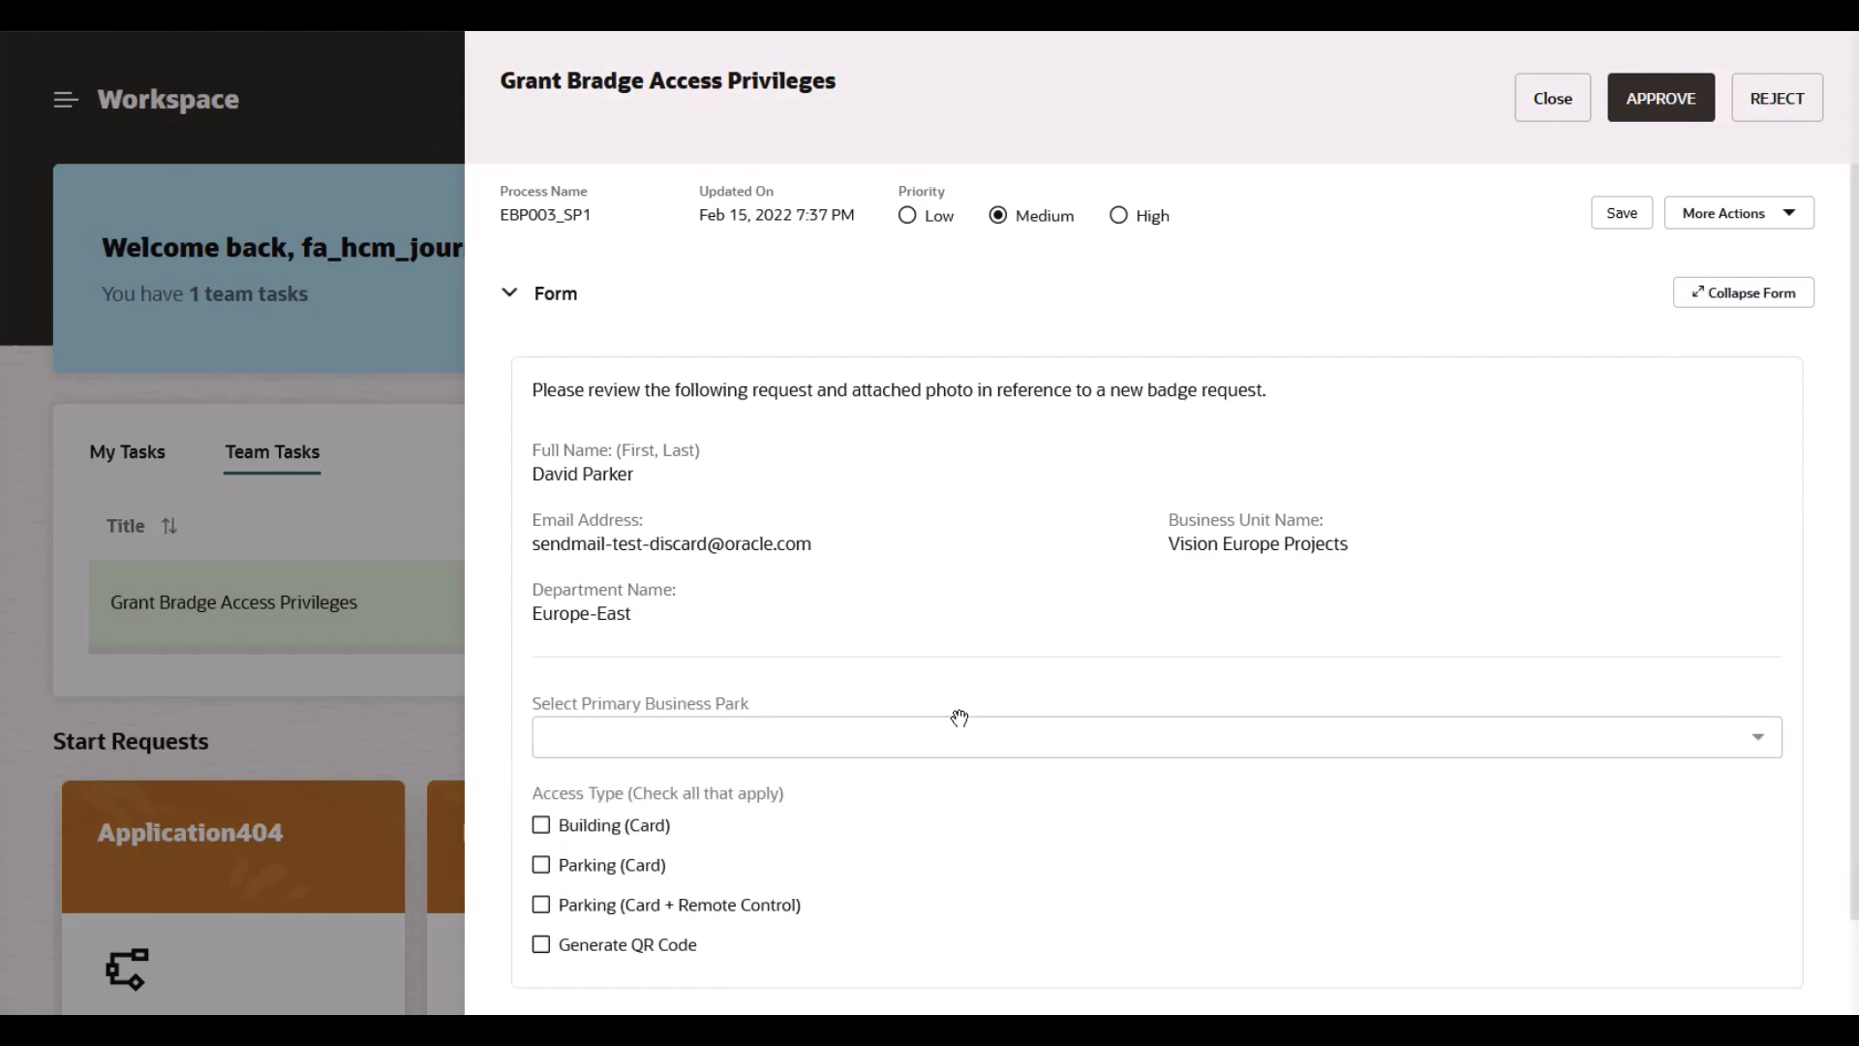
pyautogui.click(912, 736)
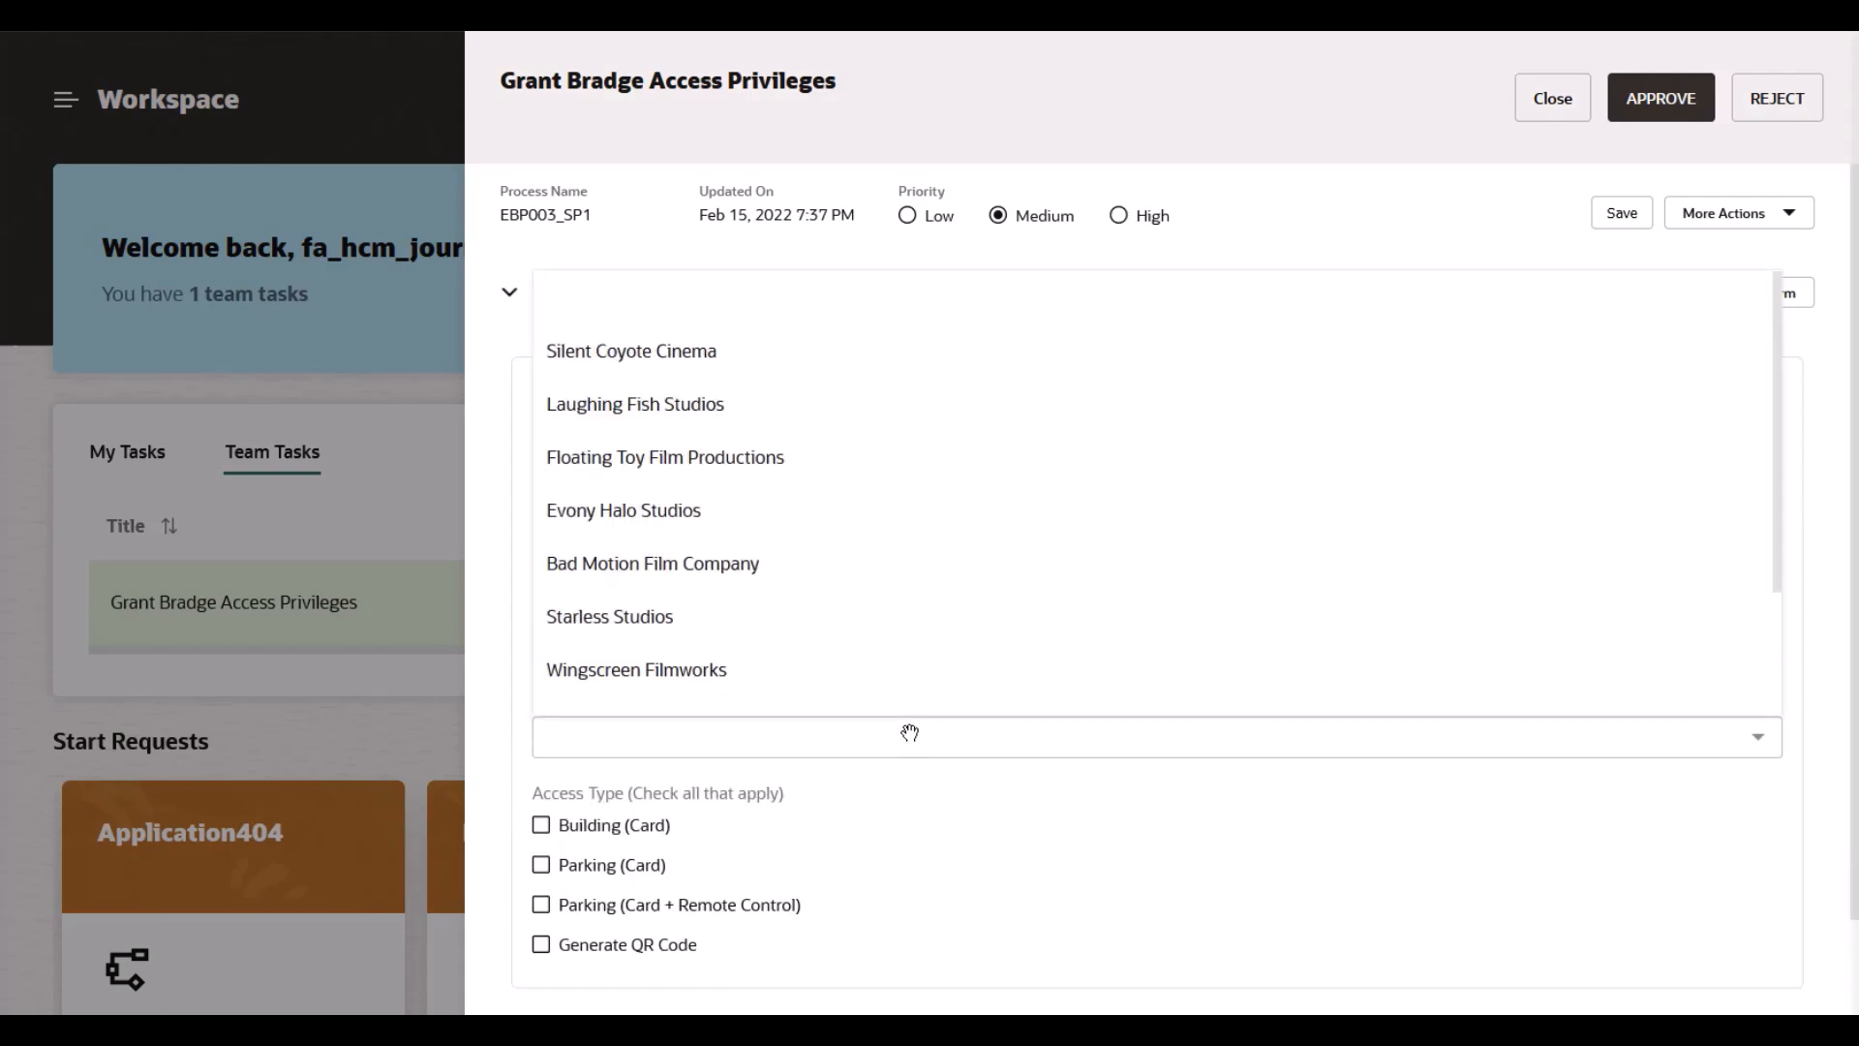
pyautogui.click(903, 743)
pyautogui.click(903, 744)
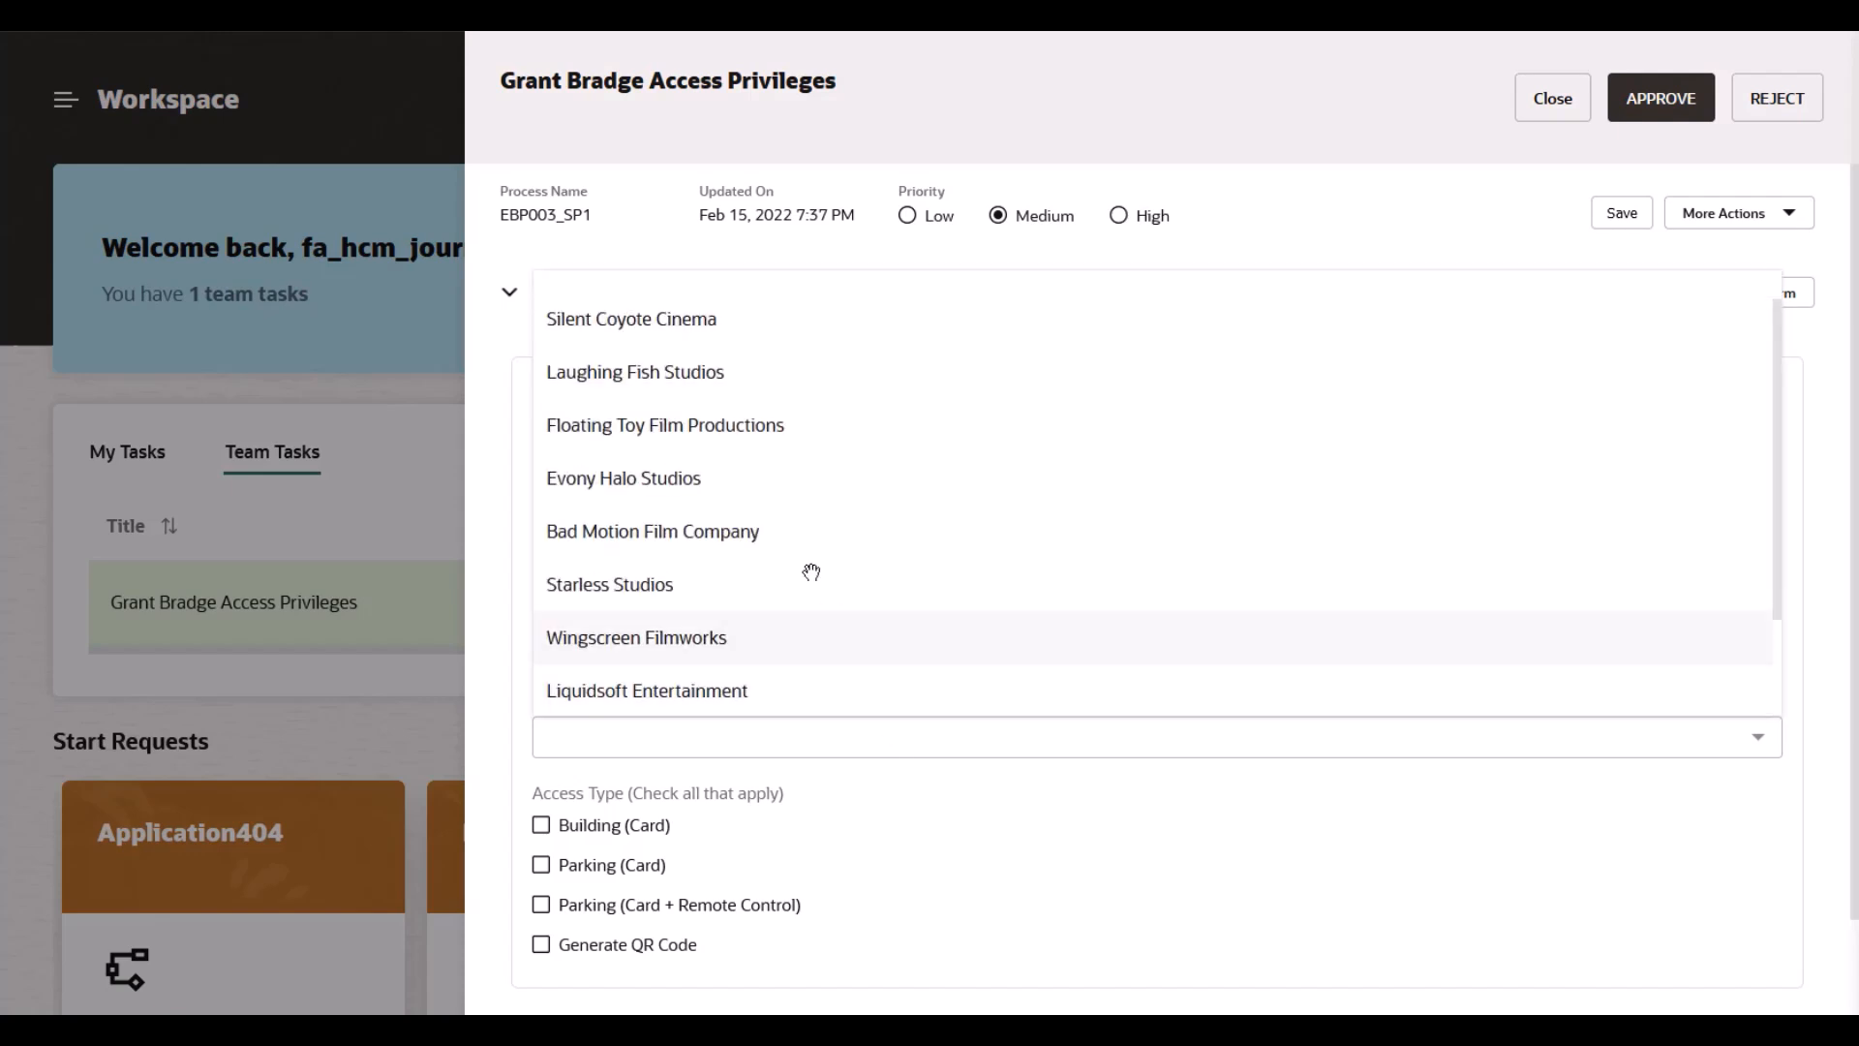
pyautogui.click(707, 312)
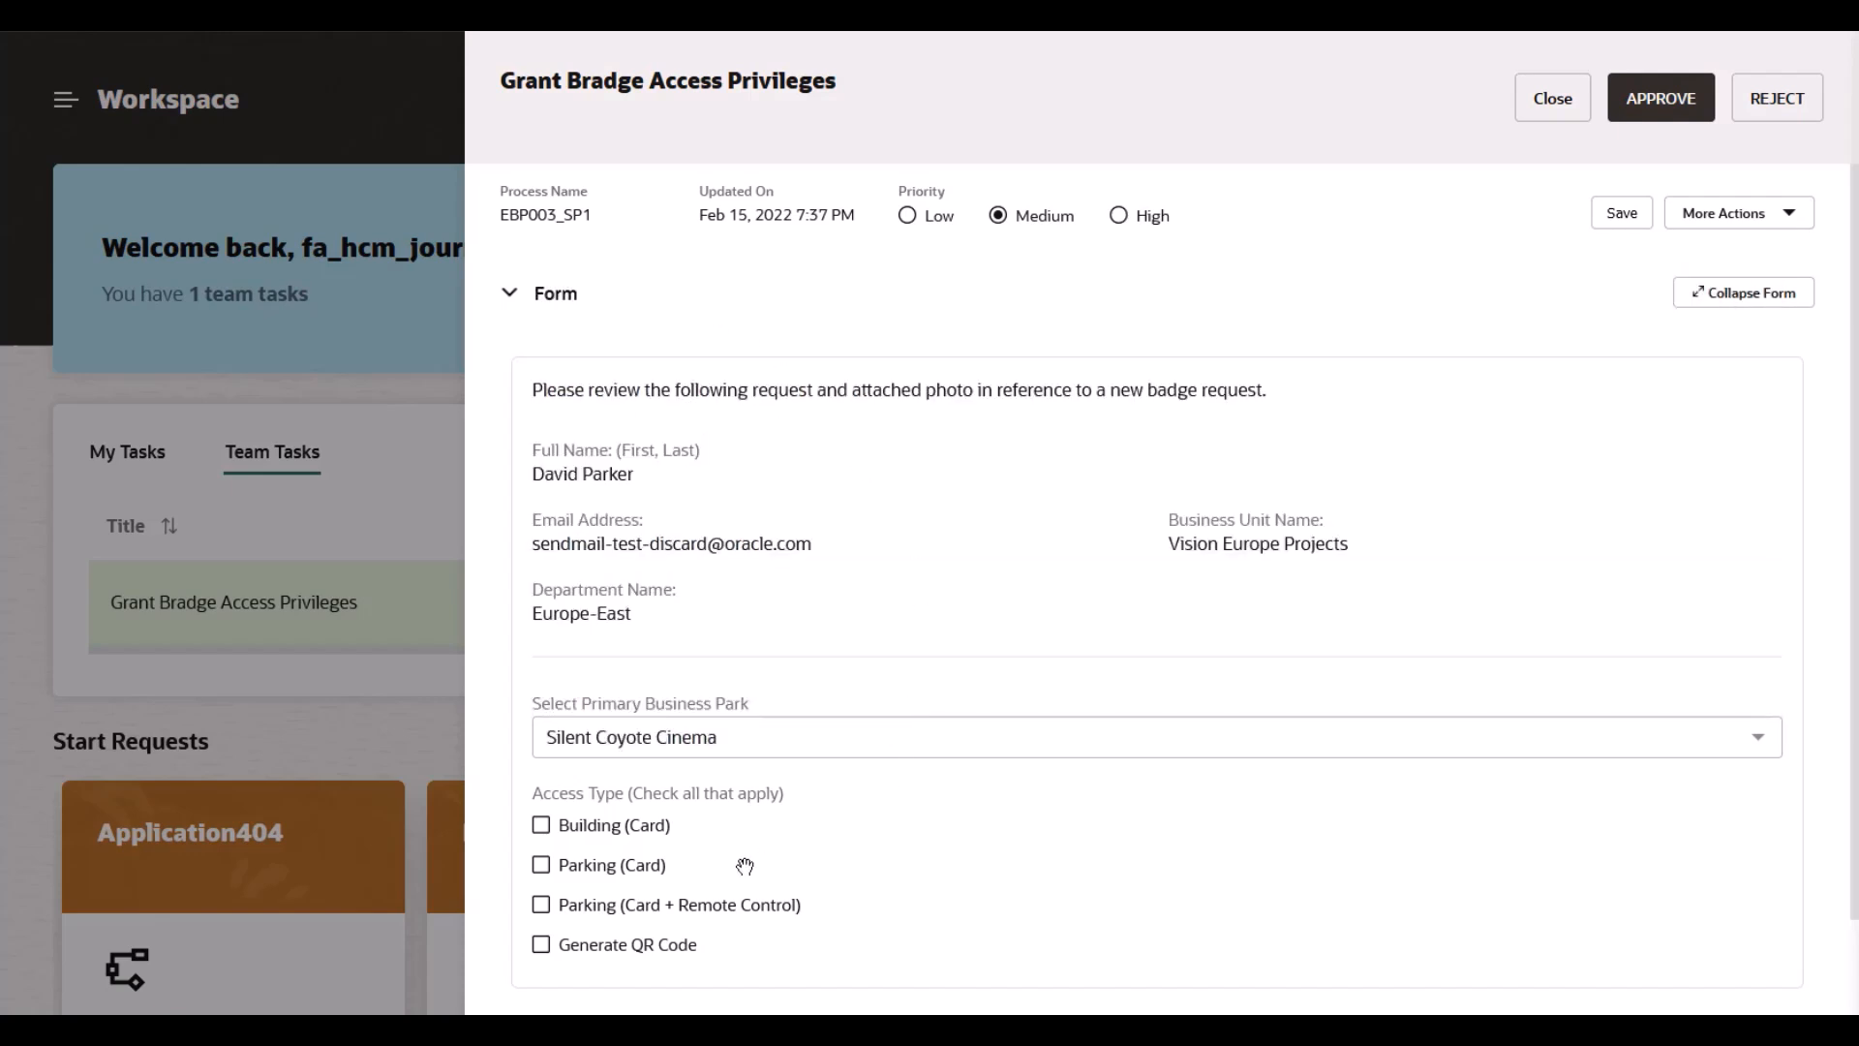
pyautogui.click(542, 824)
pyautogui.click(541, 906)
pyautogui.scroll(-1, 1499, 758)
pyautogui.scroll(1, 1499, 758)
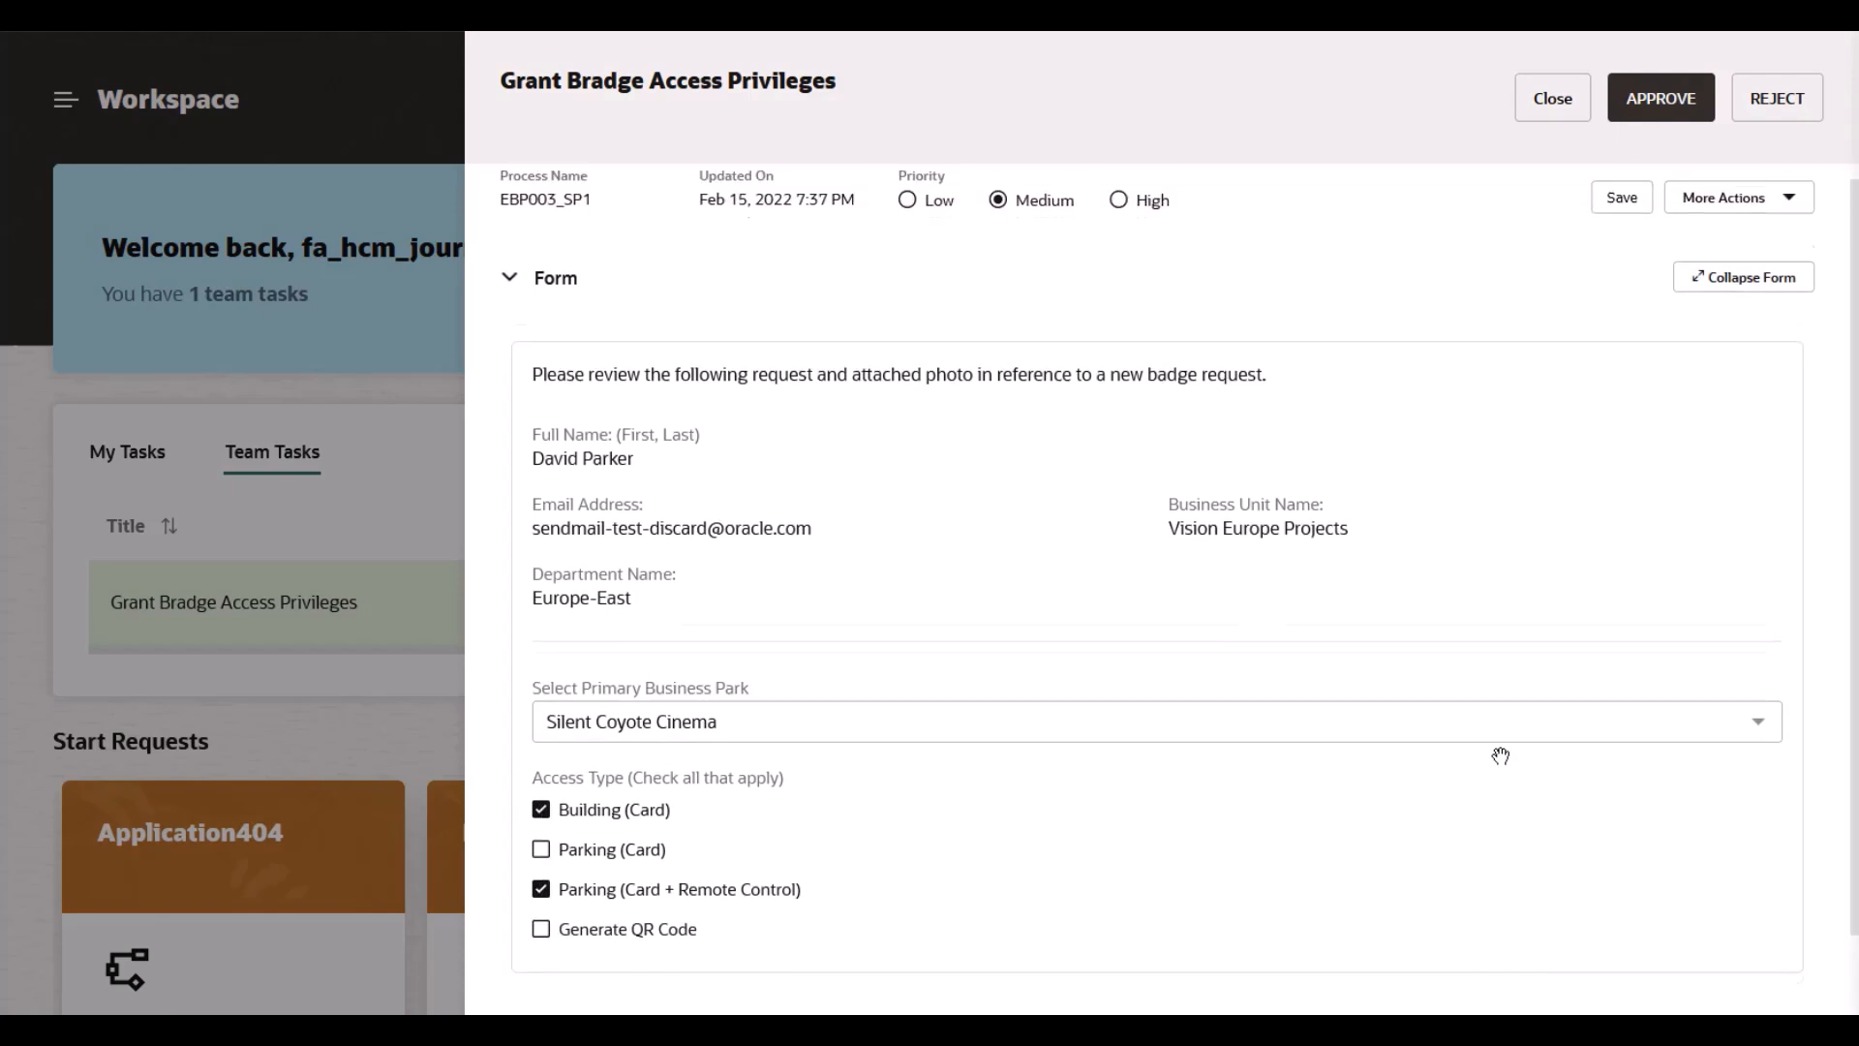
pyautogui.click(1778, 287)
pyautogui.scroll(-2, 1712, 455)
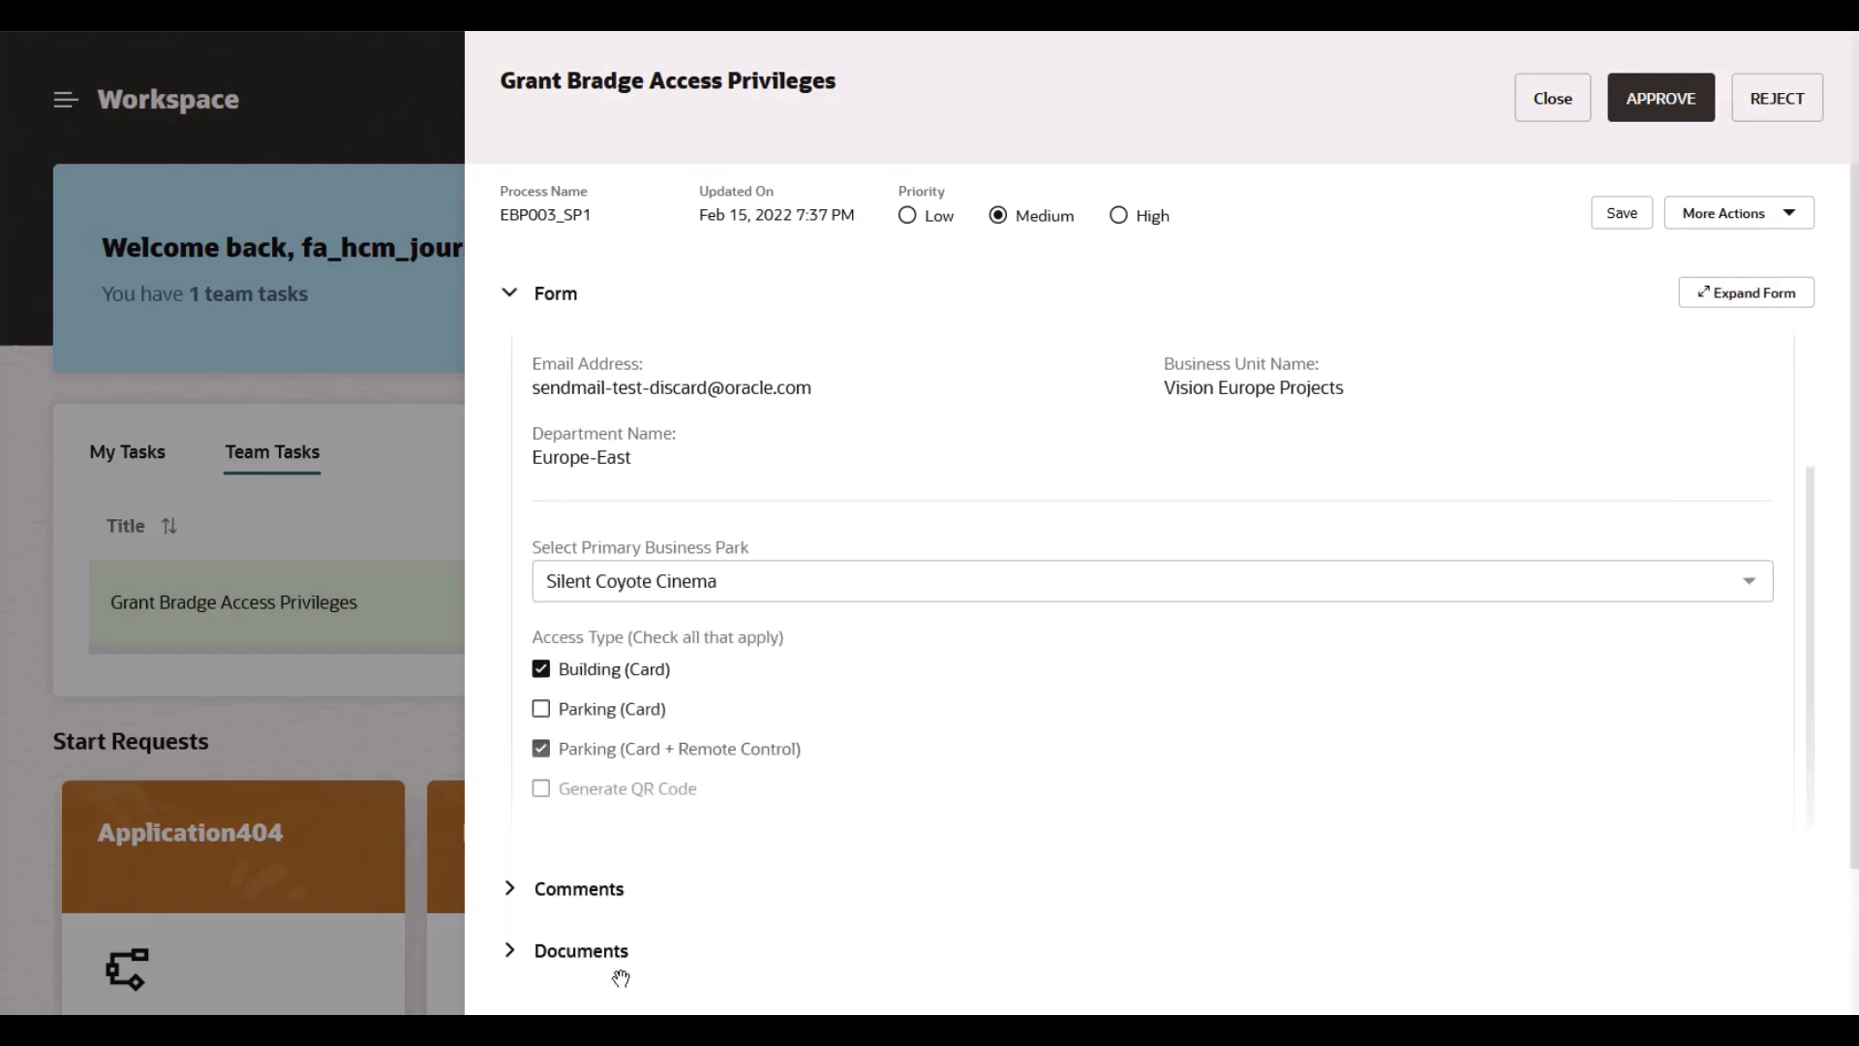
# Step: Review the new hire's attached JPG photo in the request's Documents, then approve the badge request
pyautogui.click(600, 948)
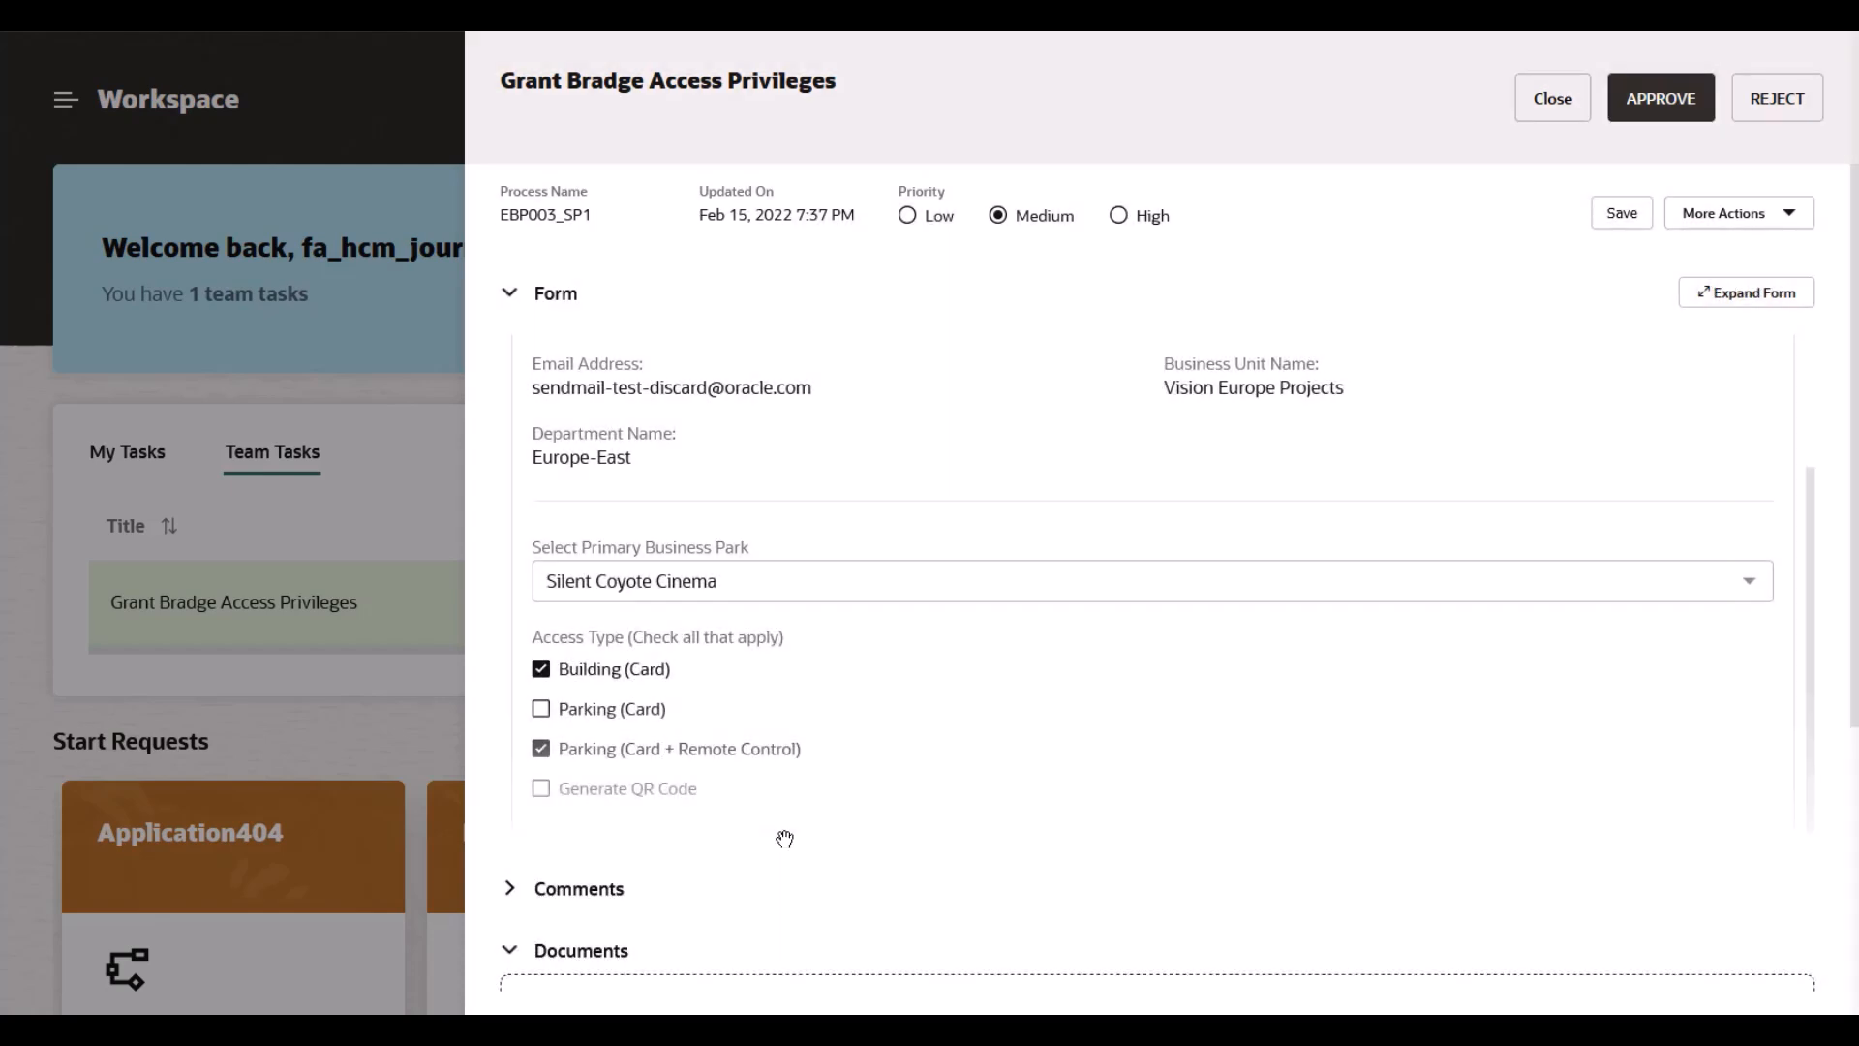
pyautogui.scroll(-4, 630, 934)
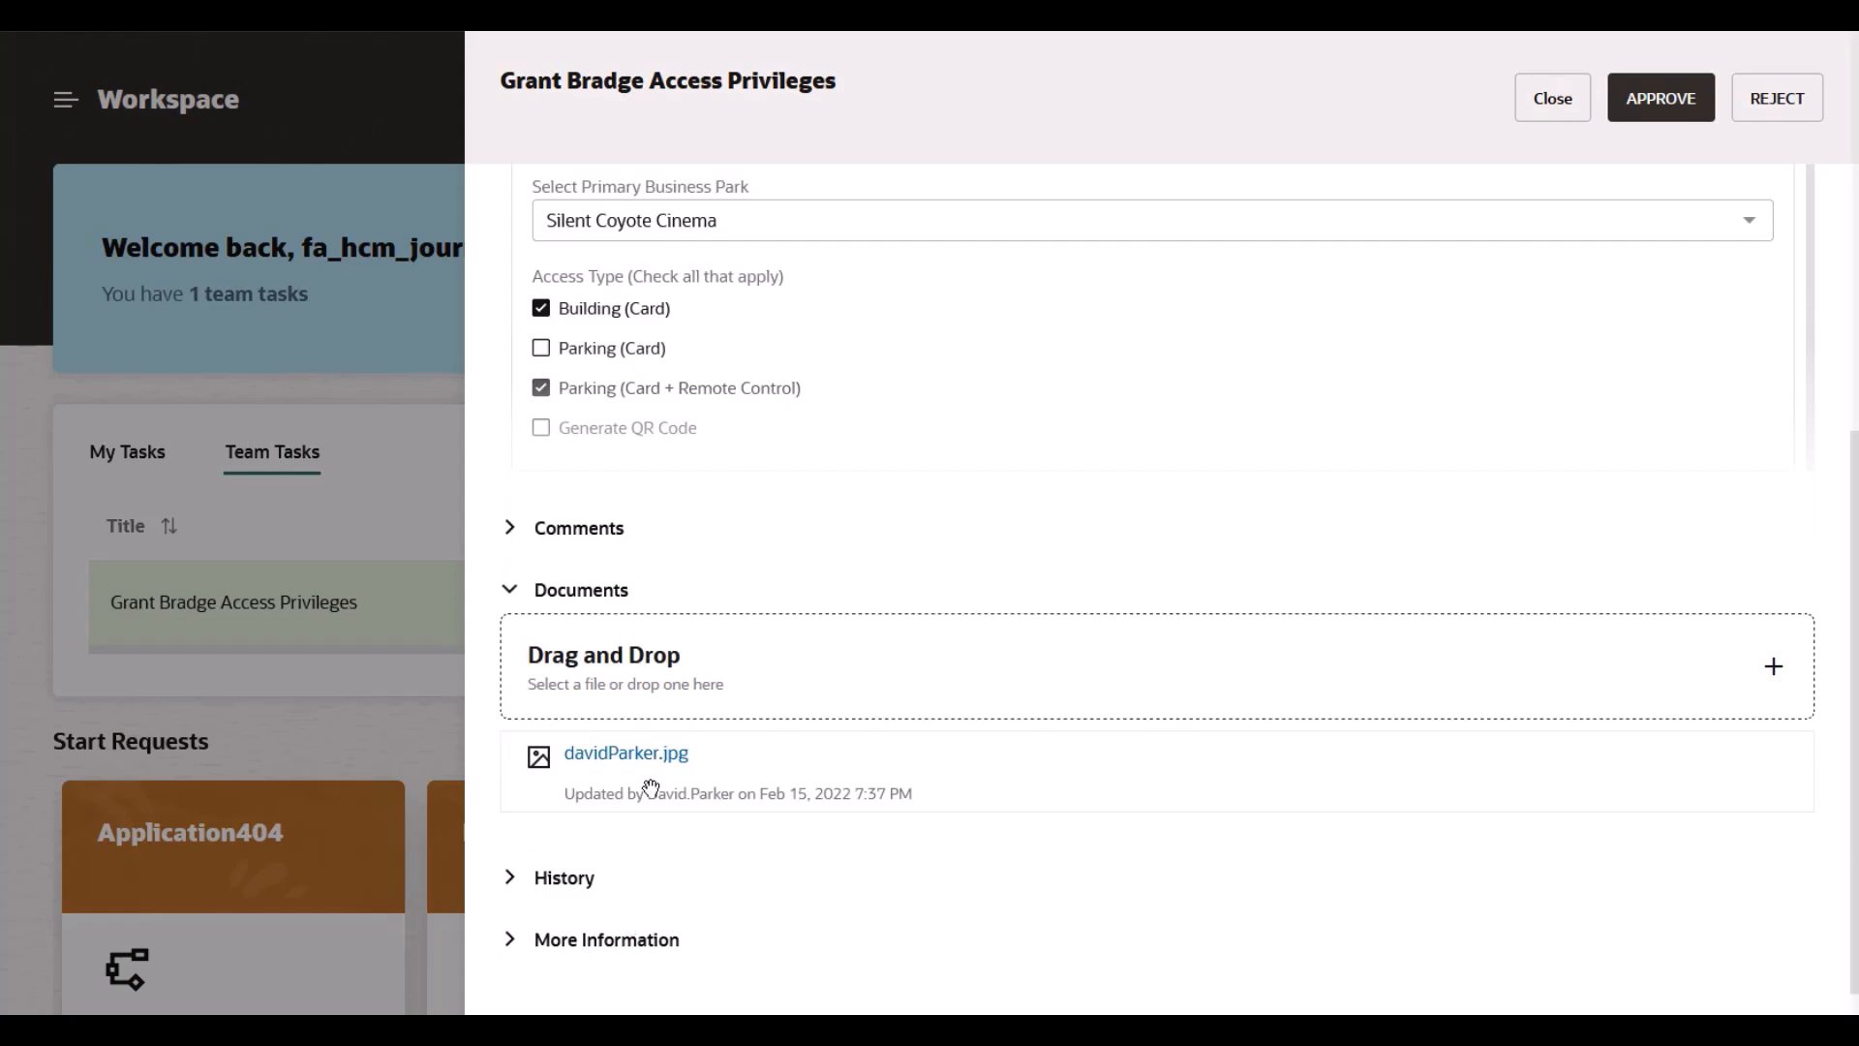
pyautogui.click(652, 751)
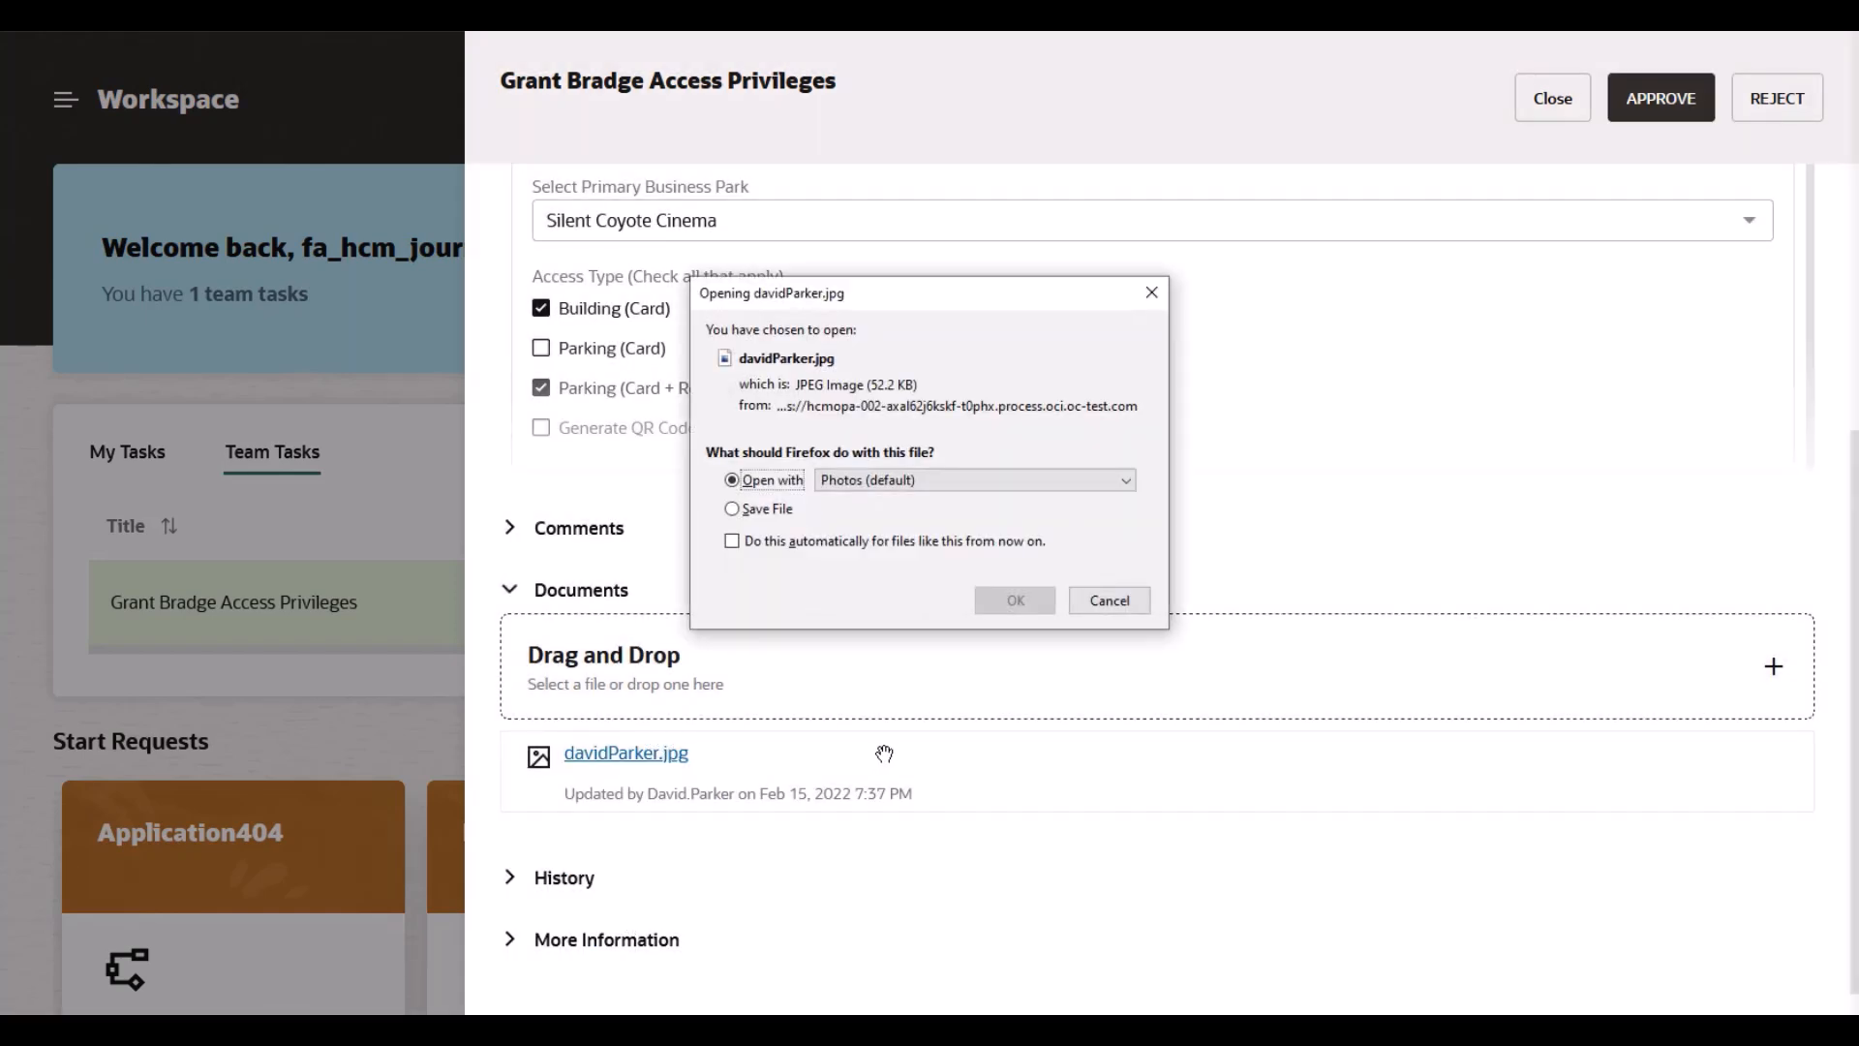
pyautogui.click(1007, 600)
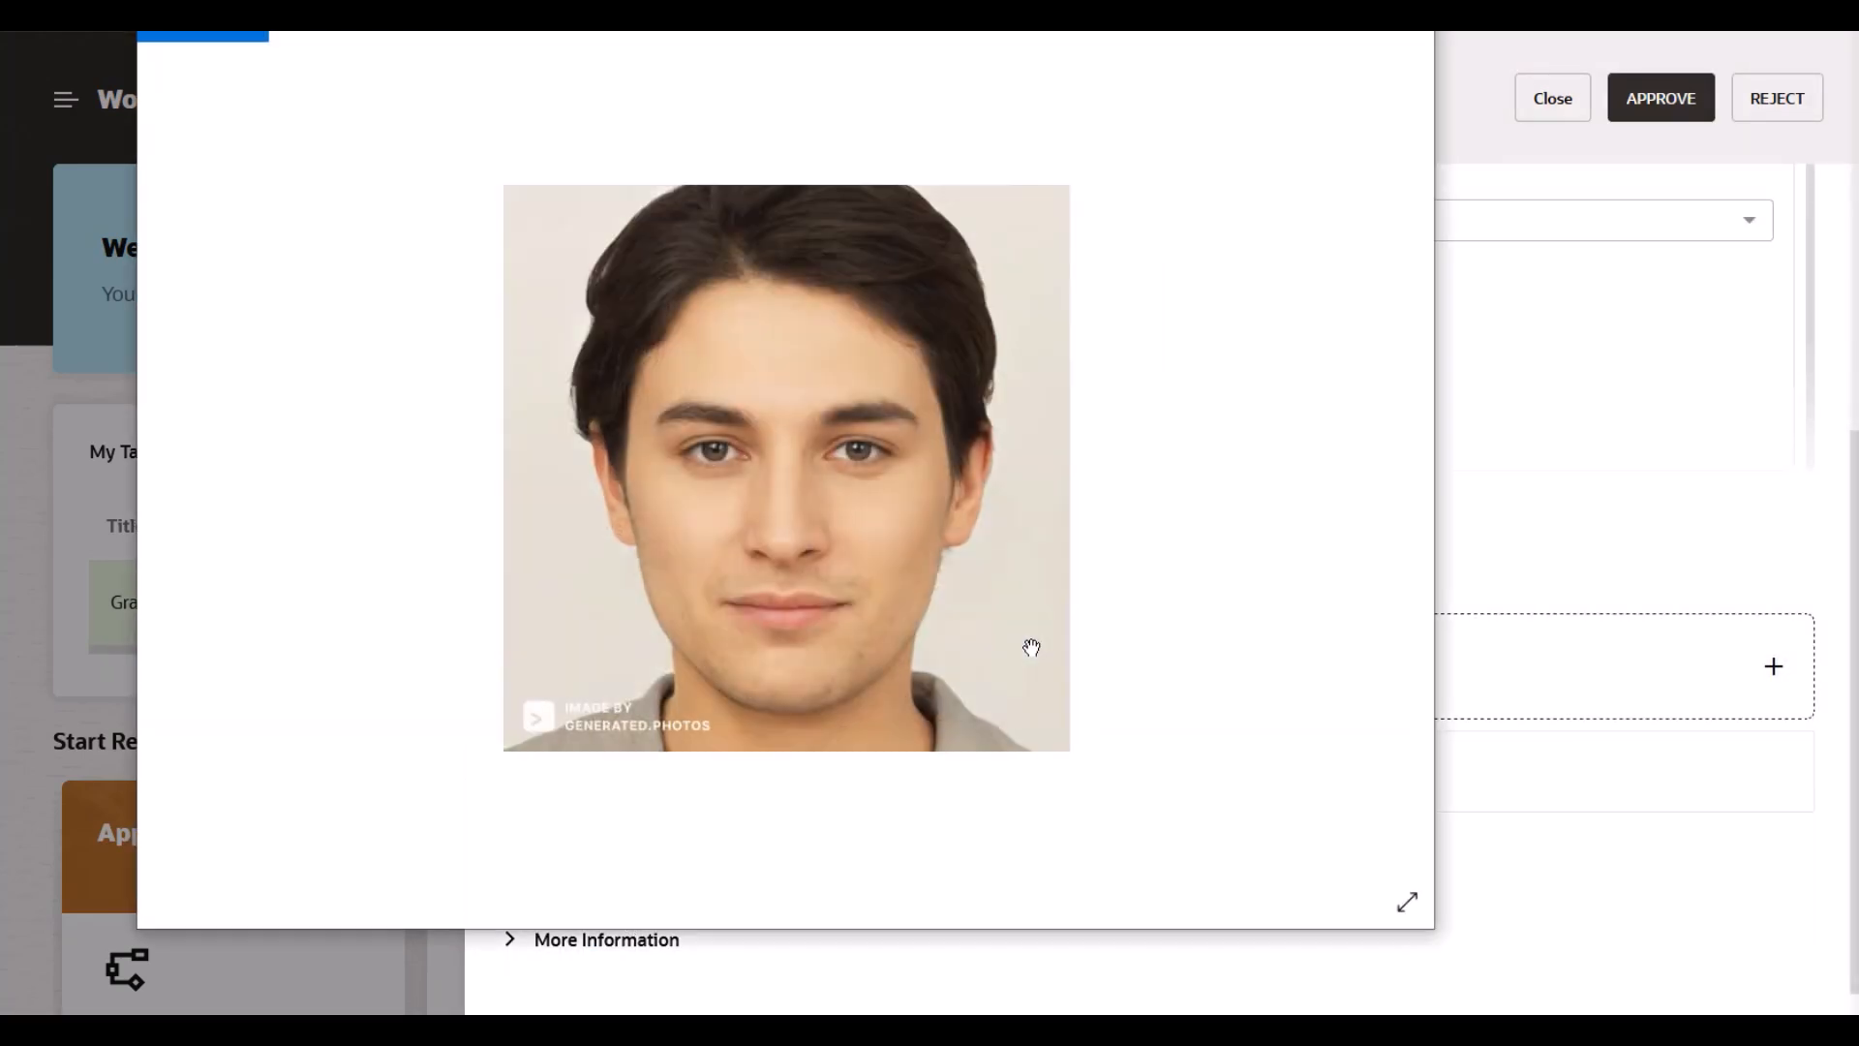
pyautogui.click(1409, 35)
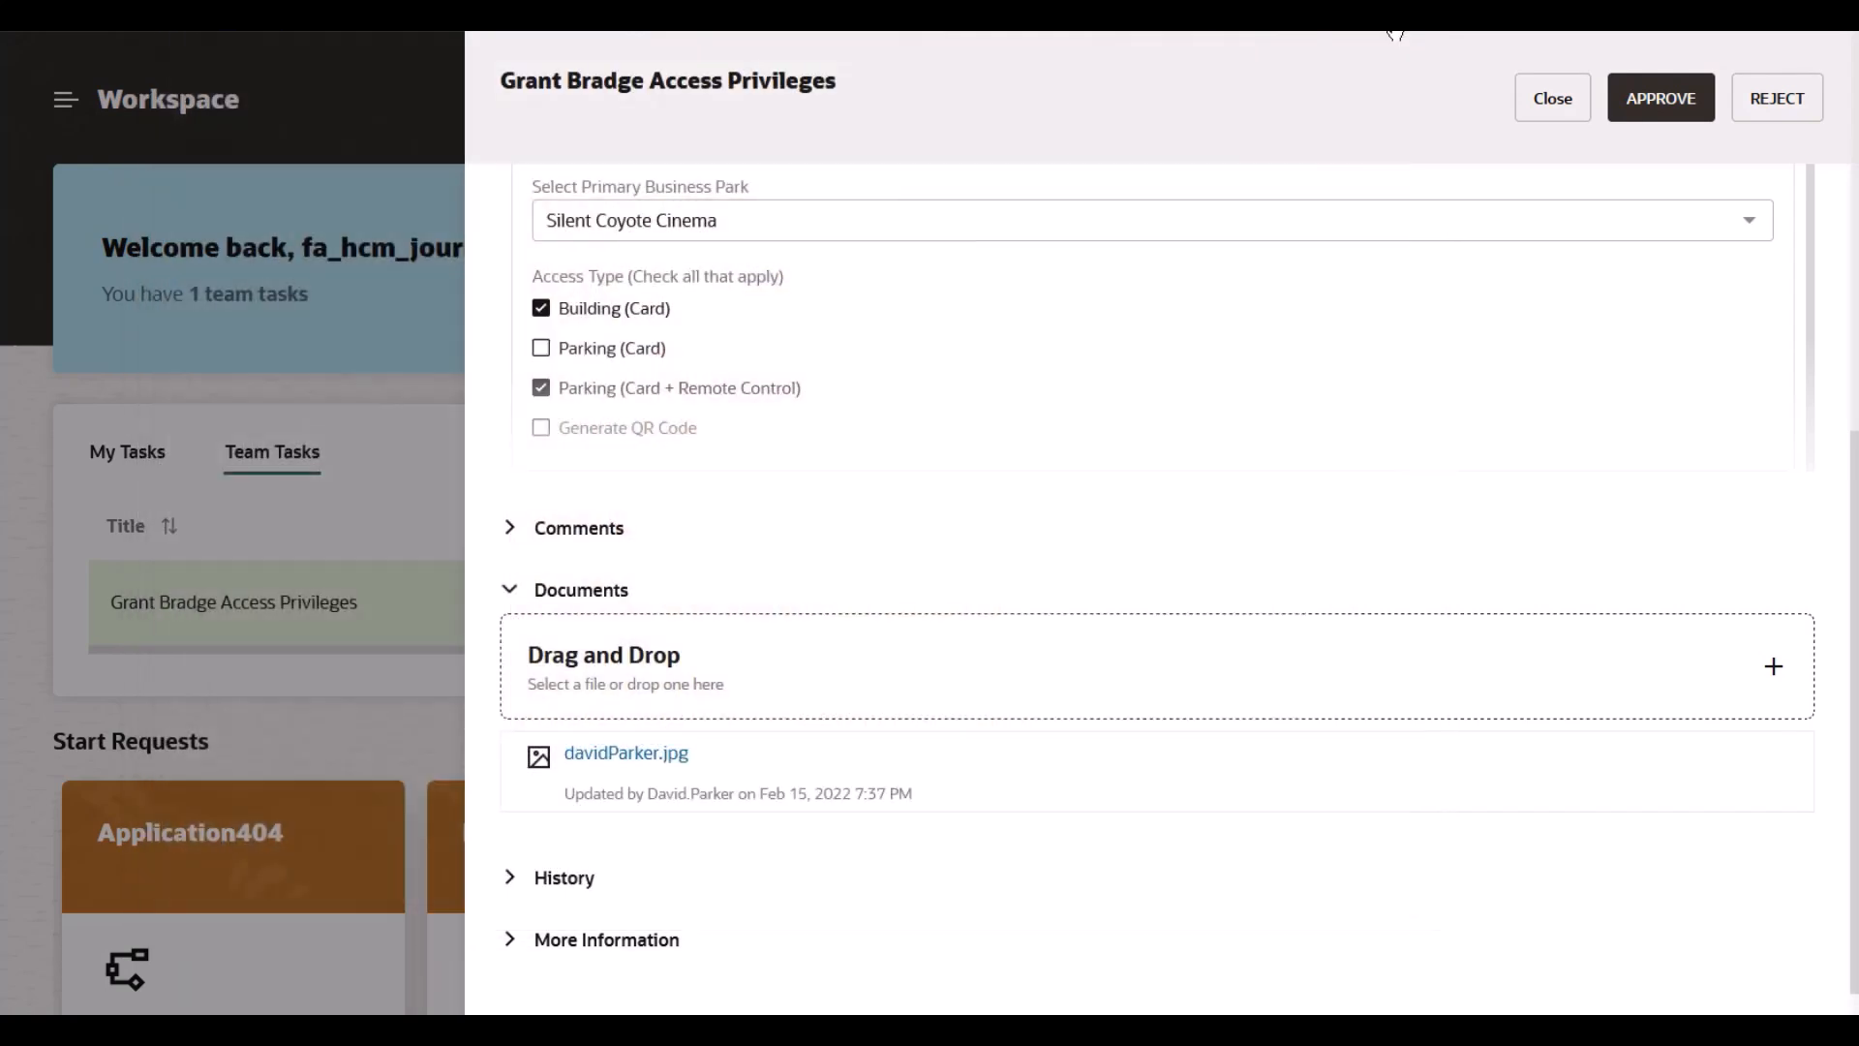
pyautogui.click(1661, 99)
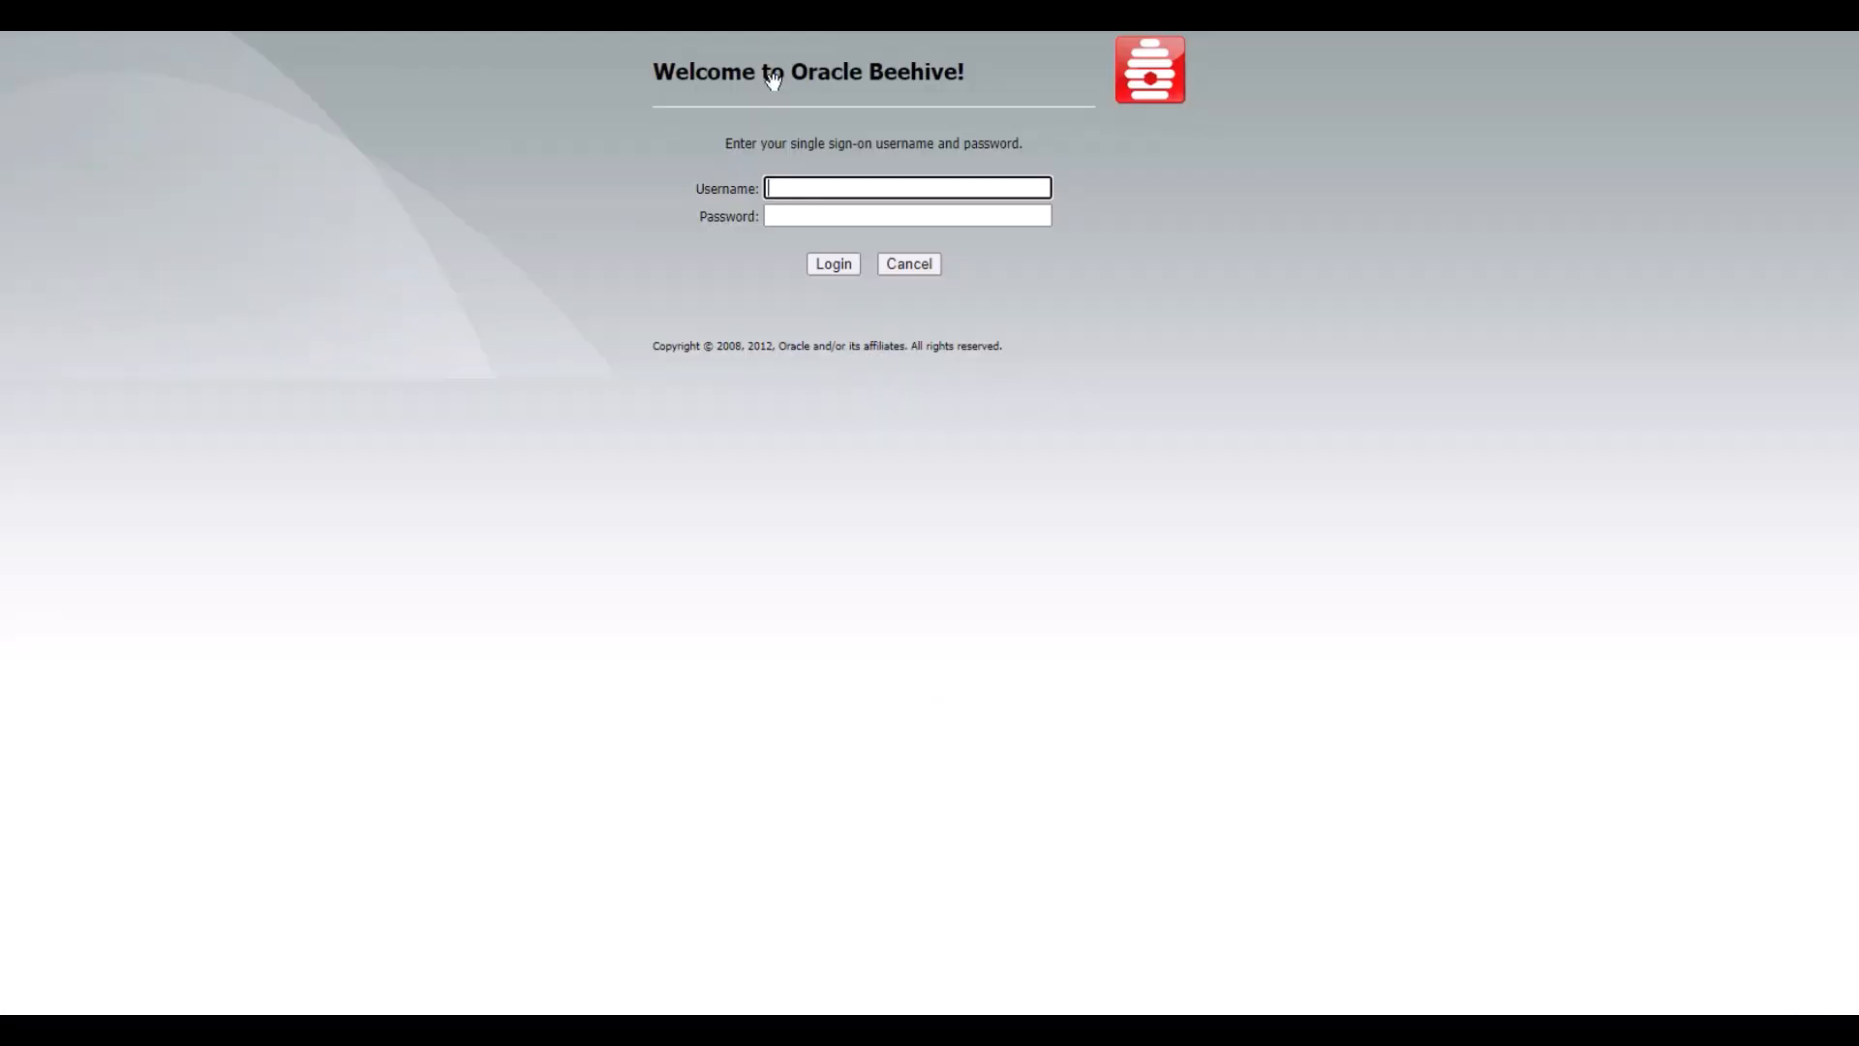
# Step: Log in to the Zimbra mailbox using the saved login credentials
pyautogui.click(822, 188)
pyautogui.click(810, 238)
pyautogui.click(826, 261)
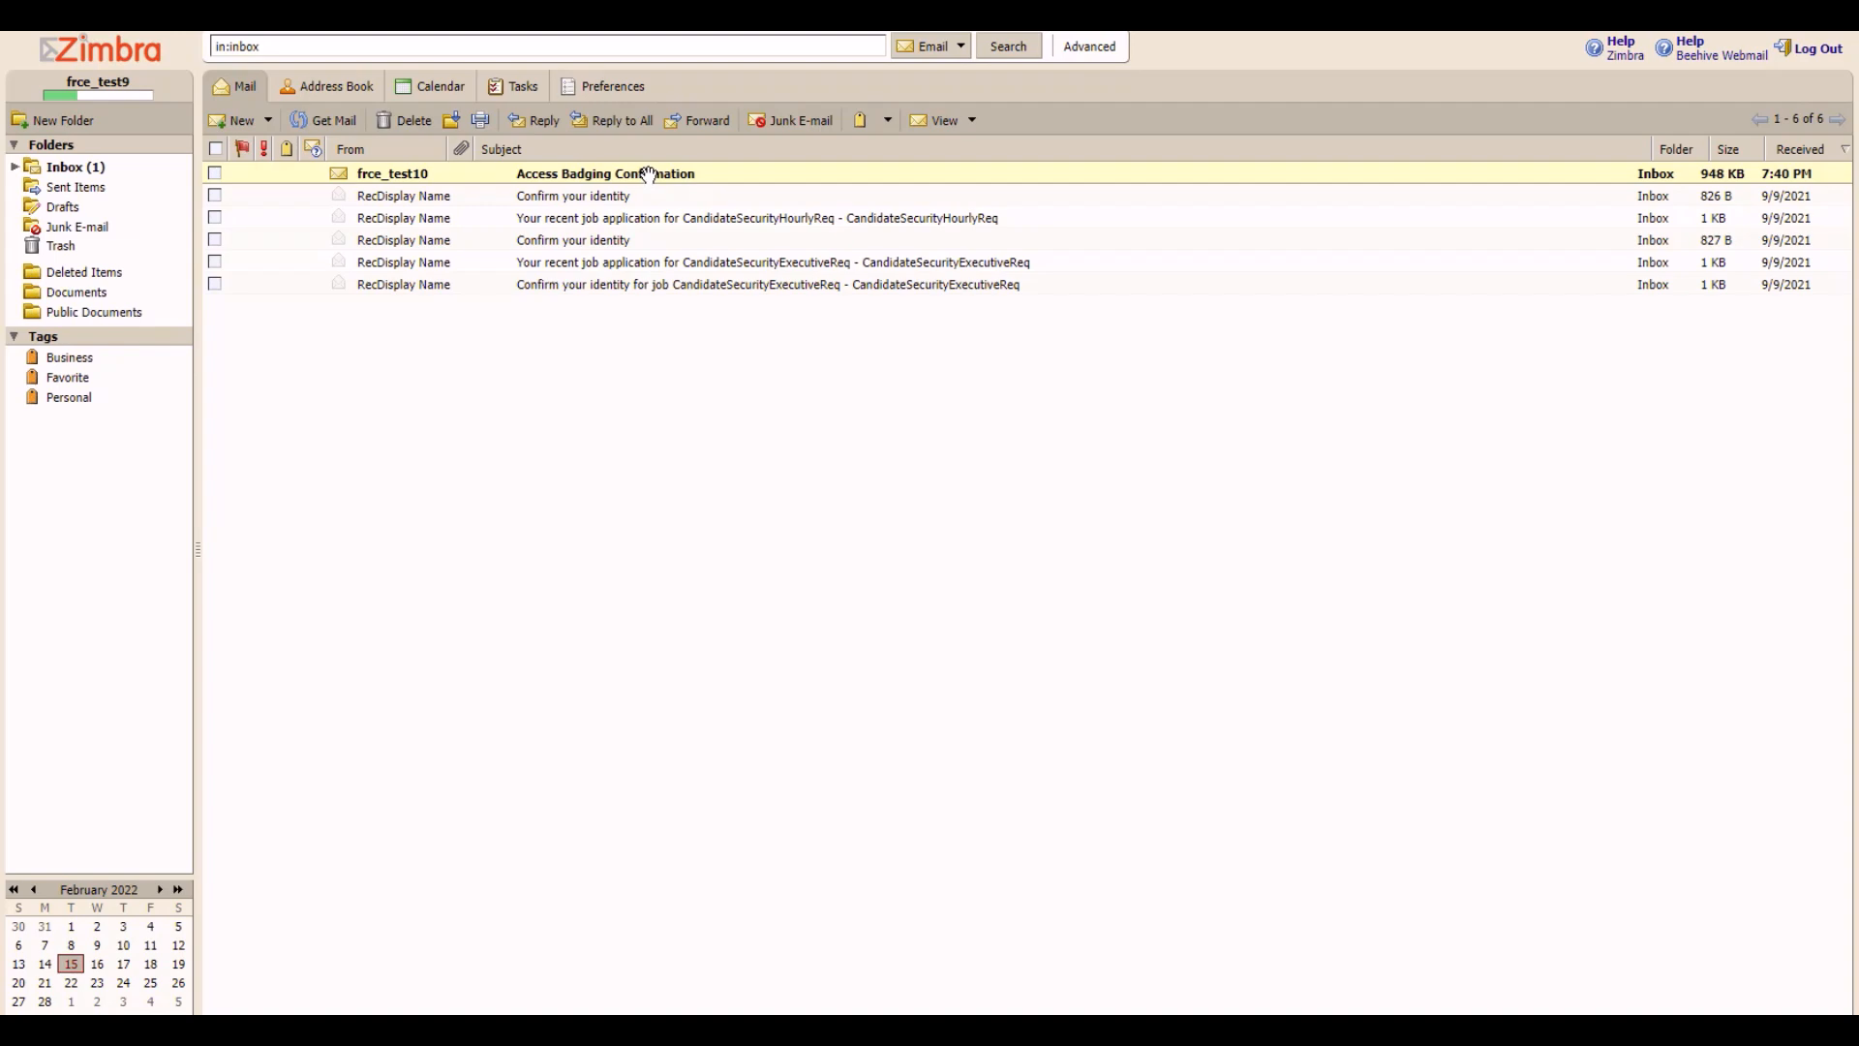
# Step: Open the Access Badging Confirmation email, display its images, and scroll through the generated badge
pyautogui.click(649, 175)
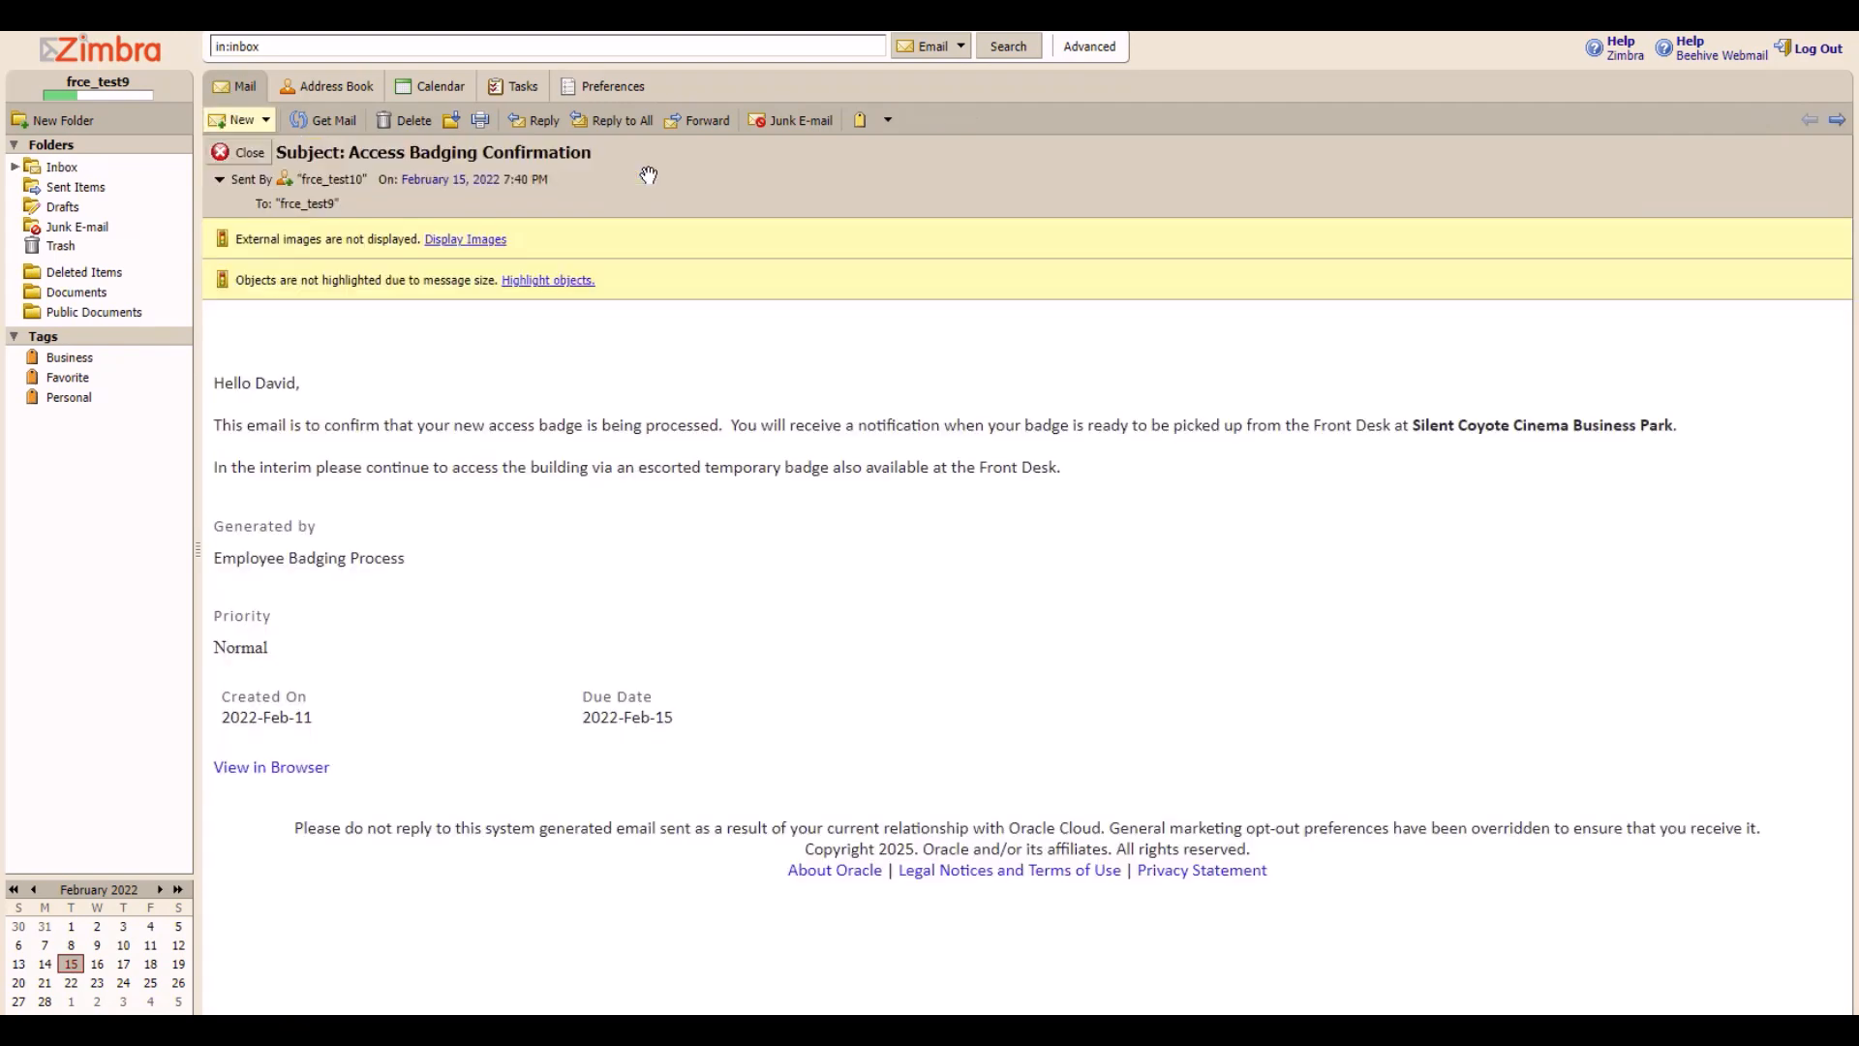
pyautogui.click(565, 272)
pyautogui.click(486, 242)
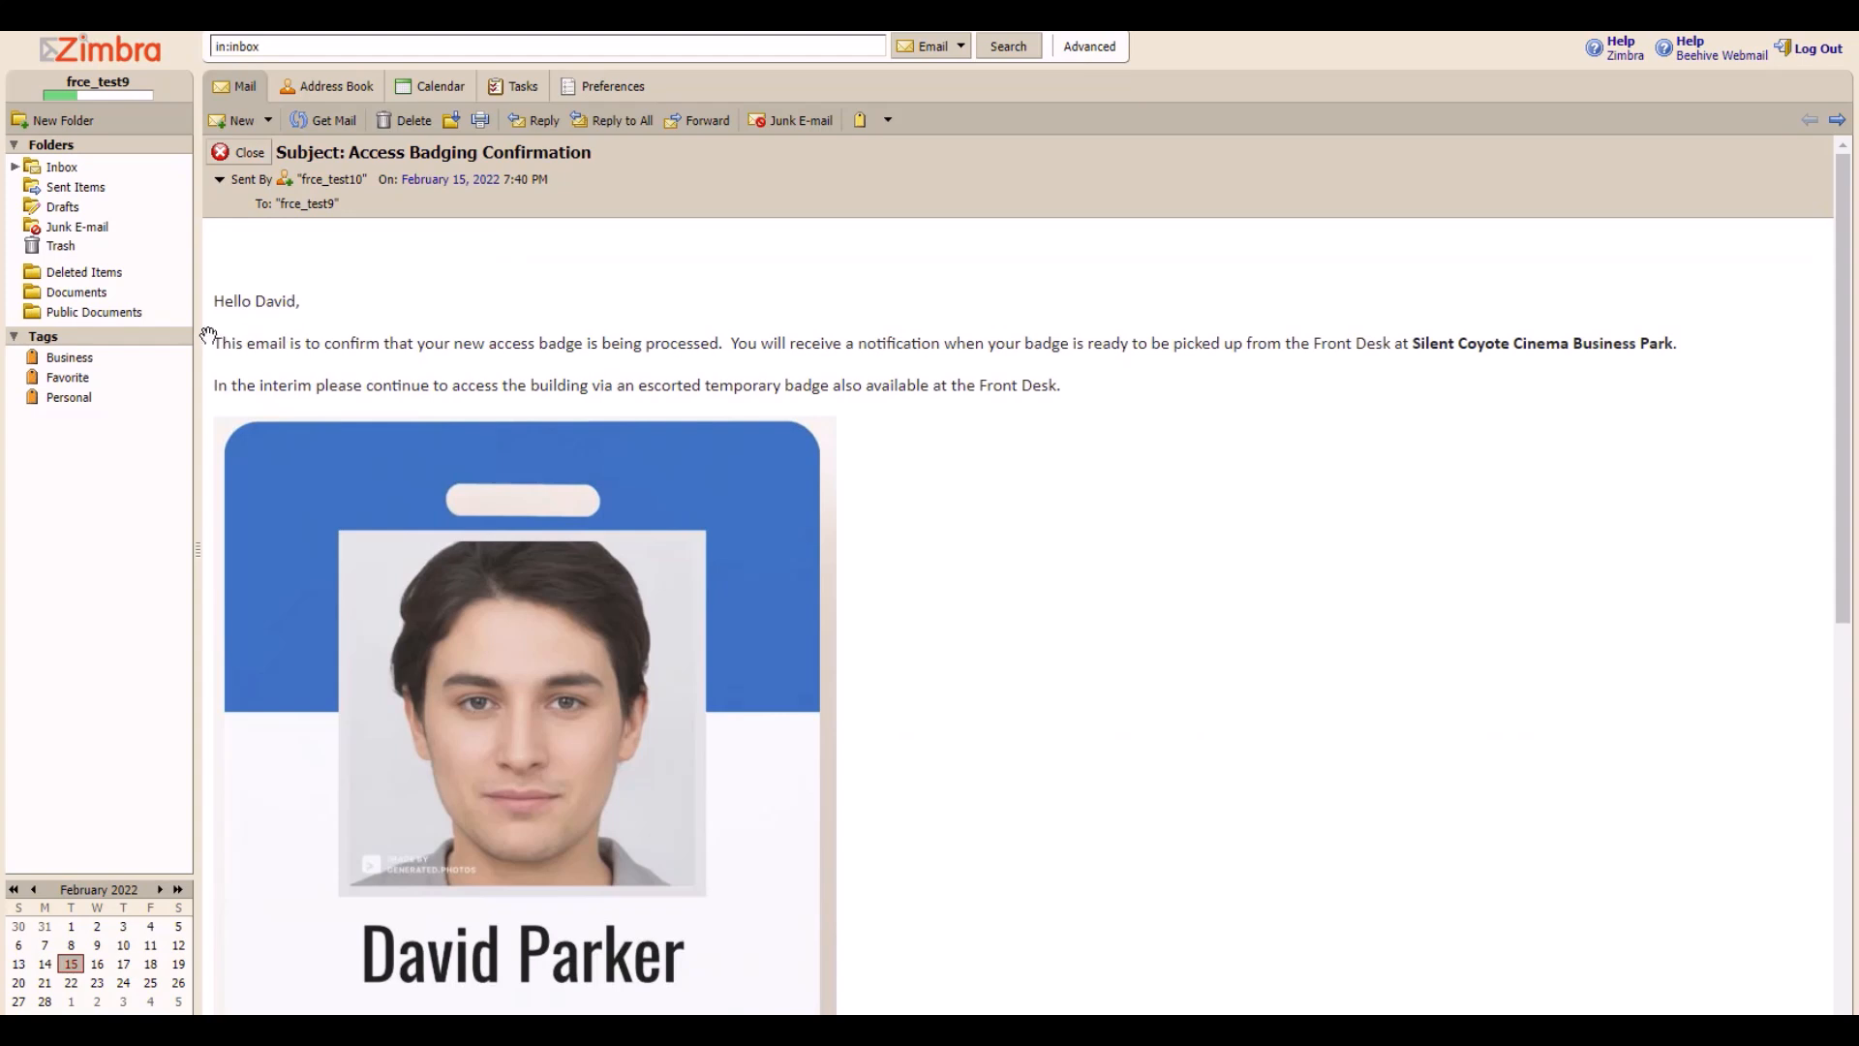
pyautogui.moveTo(215, 342); pyautogui.dragTo(1284, 374)
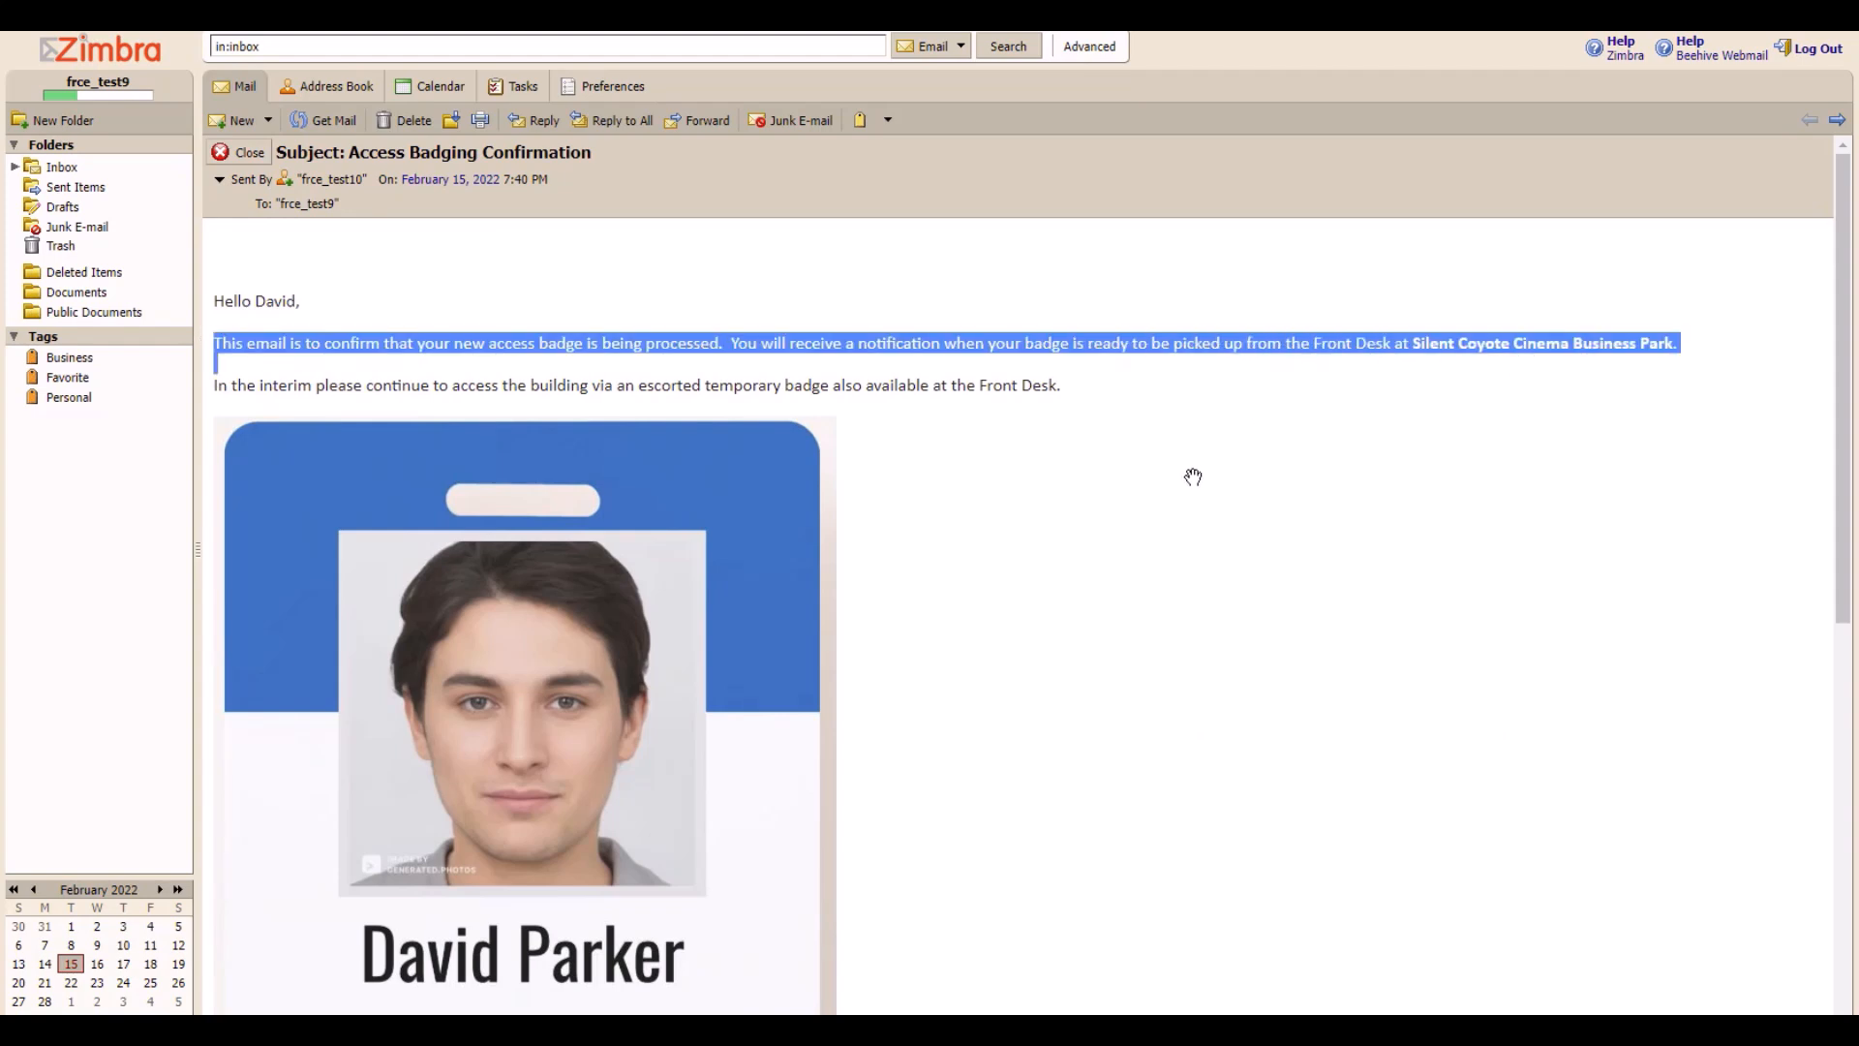
pyautogui.scroll(-1, 740, 540)
pyautogui.scroll(-4, 740, 540)
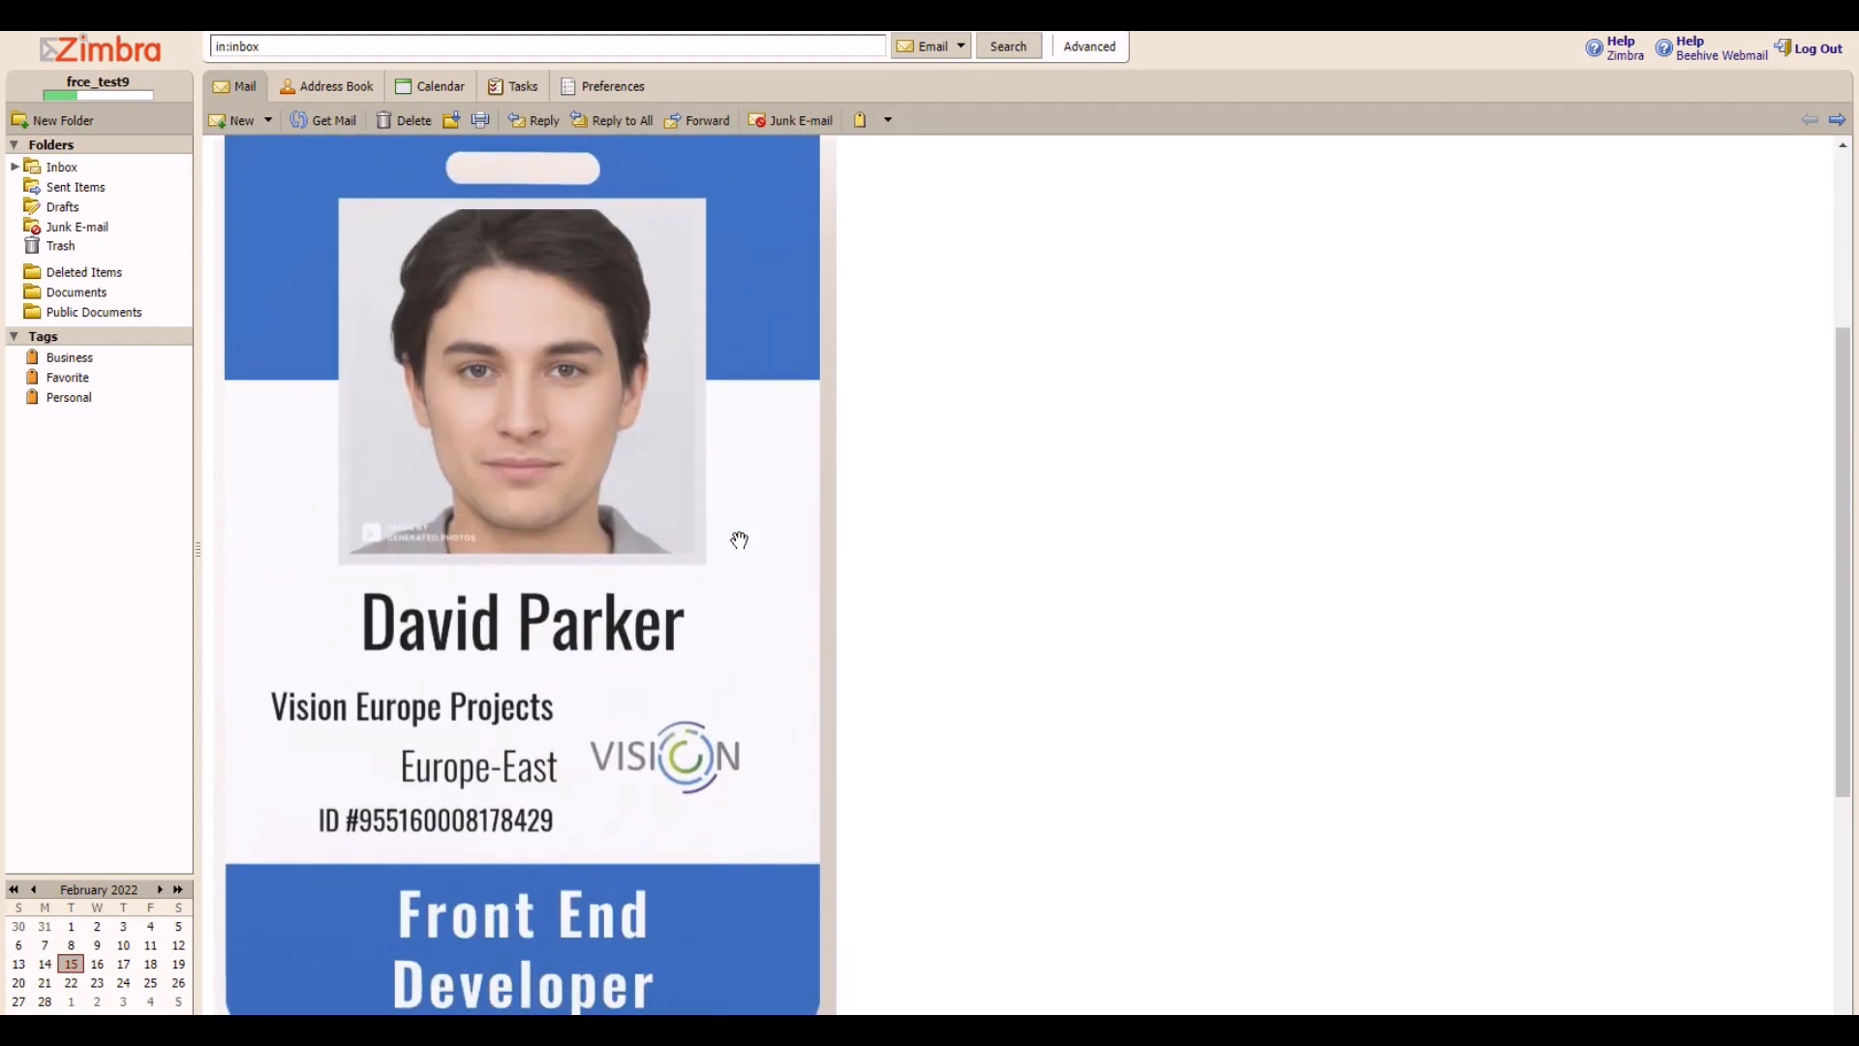